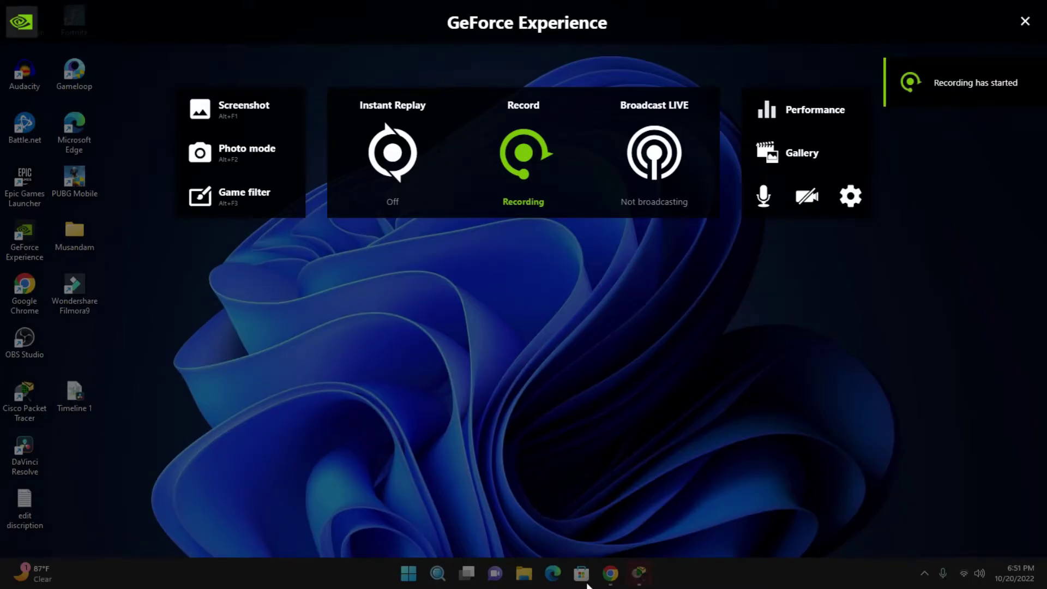
Step: Close the GeForce recording overlay and restore the Packet Tracer AAA lab window from the taskbar
click(1025, 21)
click(647, 572)
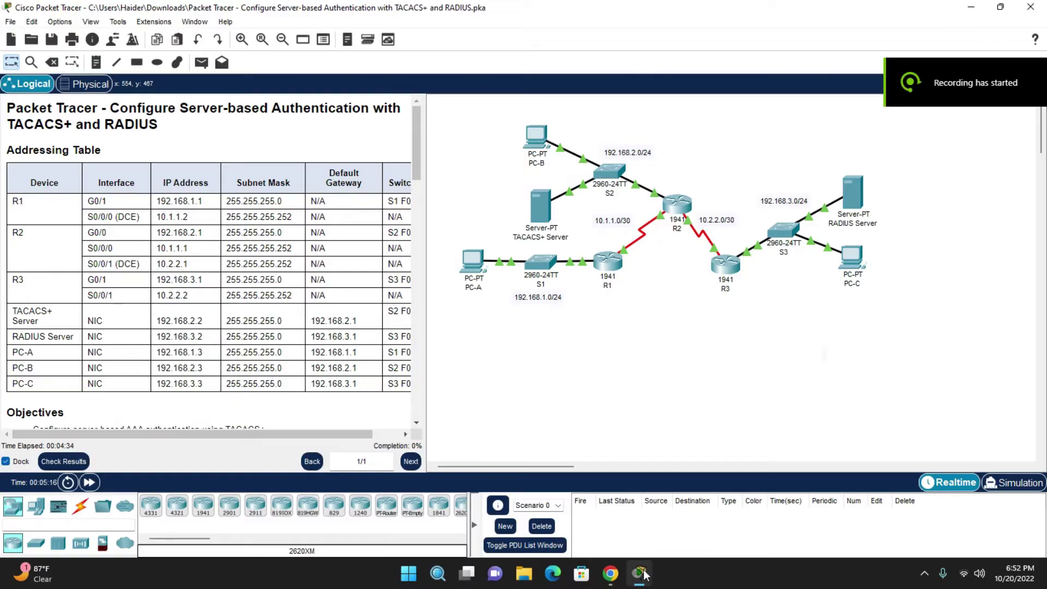
mouse_move(467, 293)
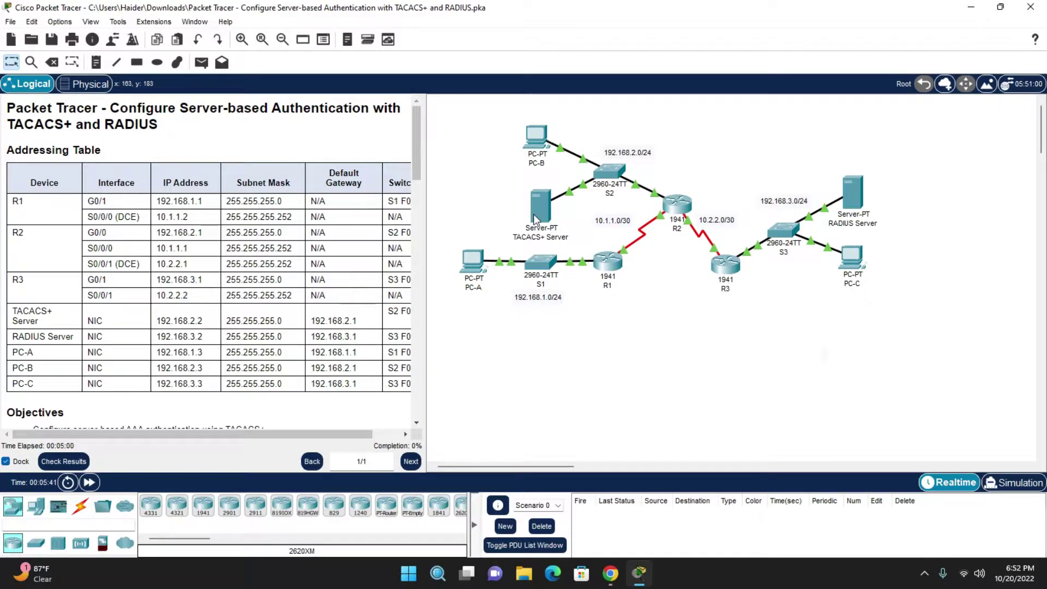
mouse_move(535, 218)
click(540, 207)
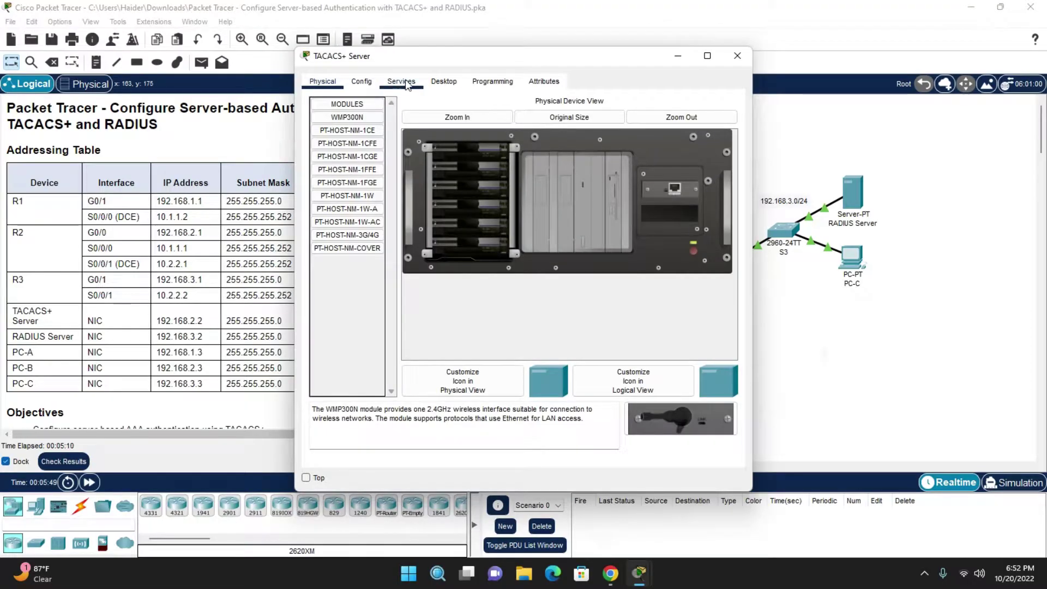
click(407, 84)
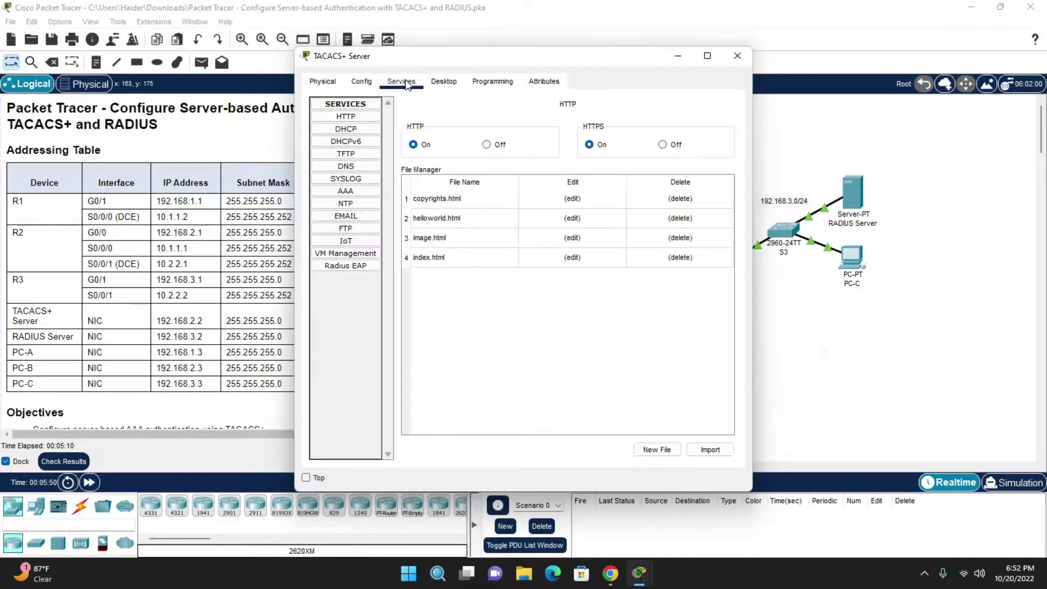
click(347, 190)
click(438, 219)
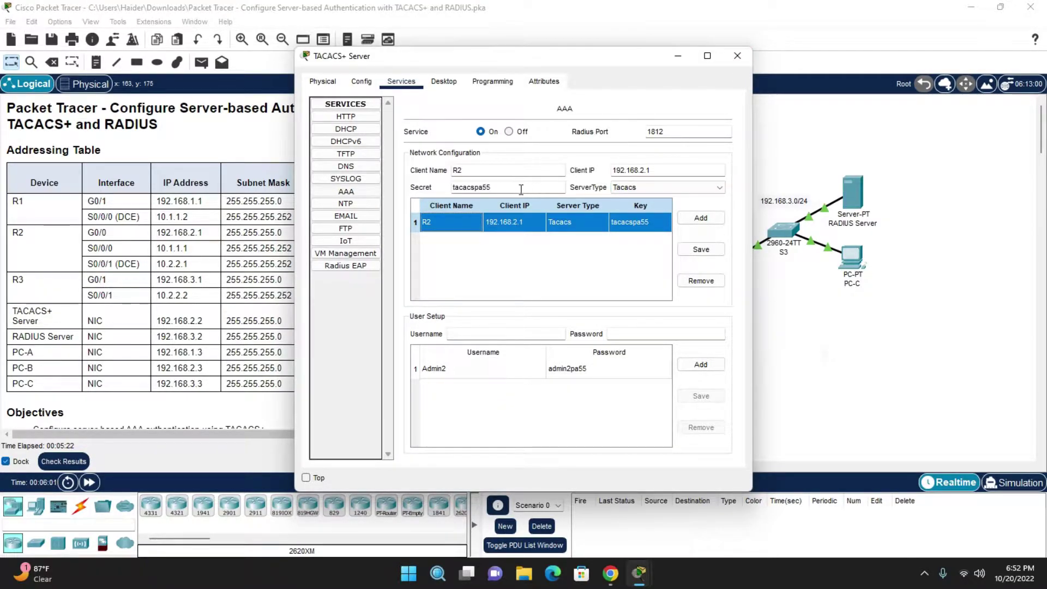
drag(494, 188, 419, 174)
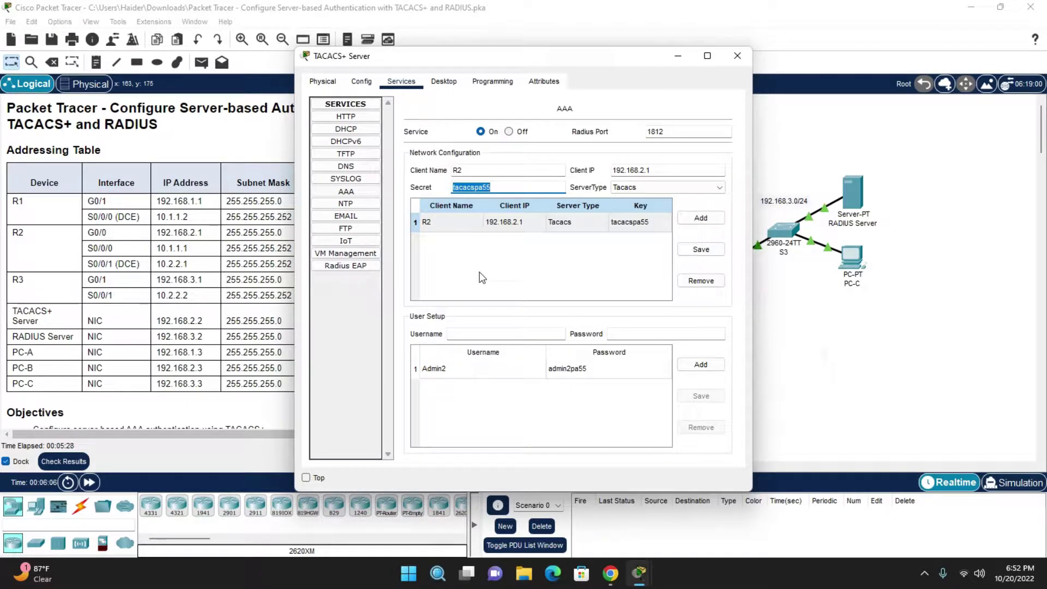
click(736, 60)
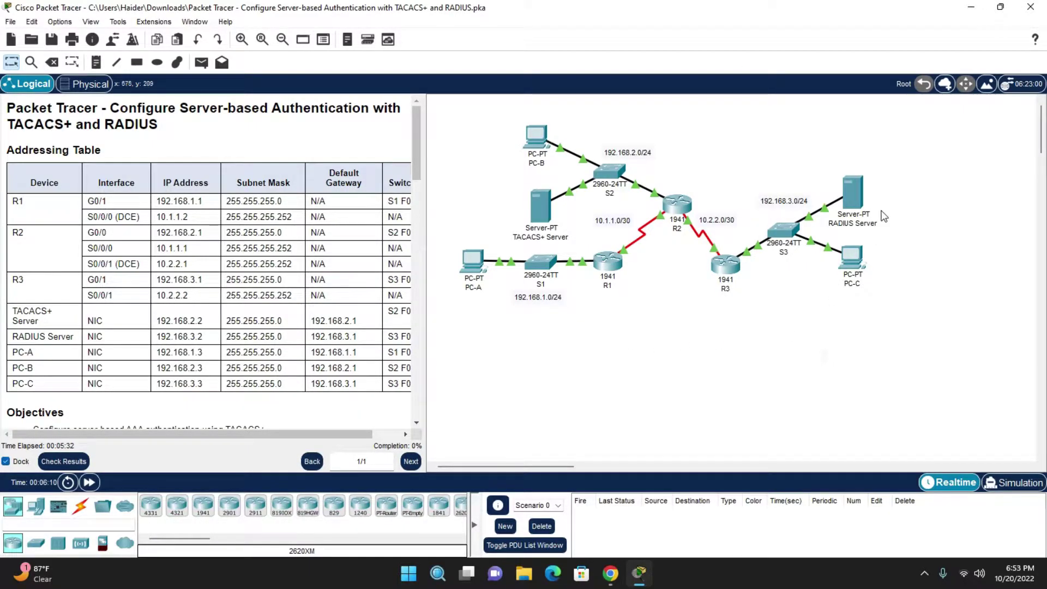
mouse_move(851, 190)
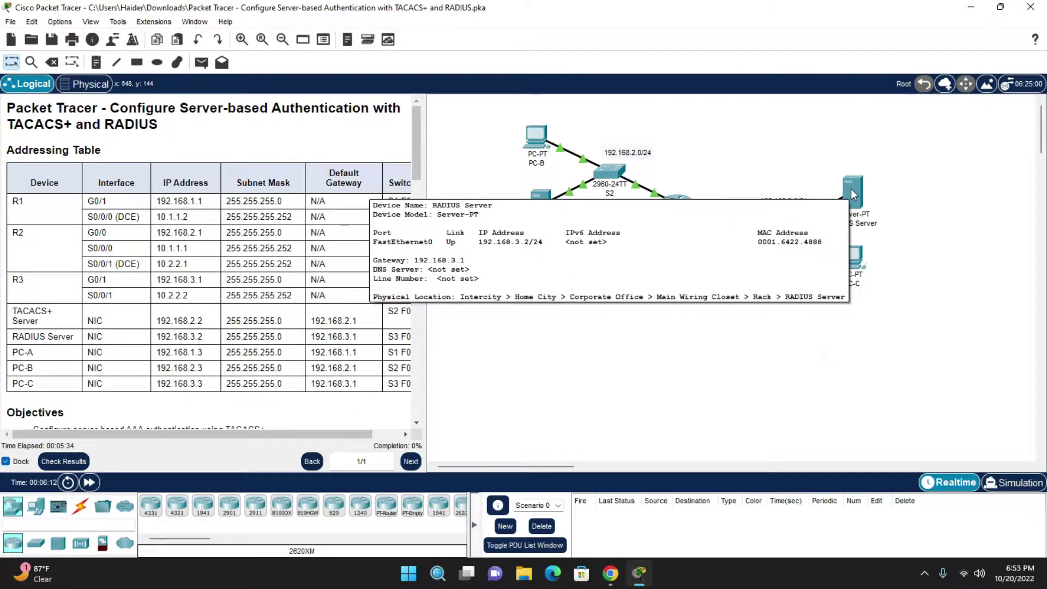
click(851, 190)
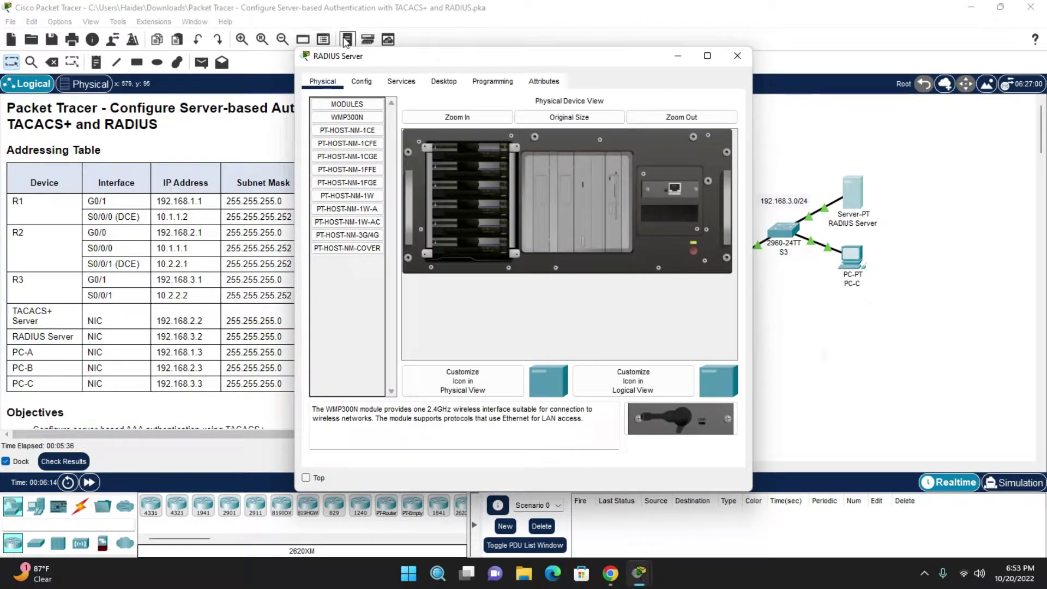
click(415, 83)
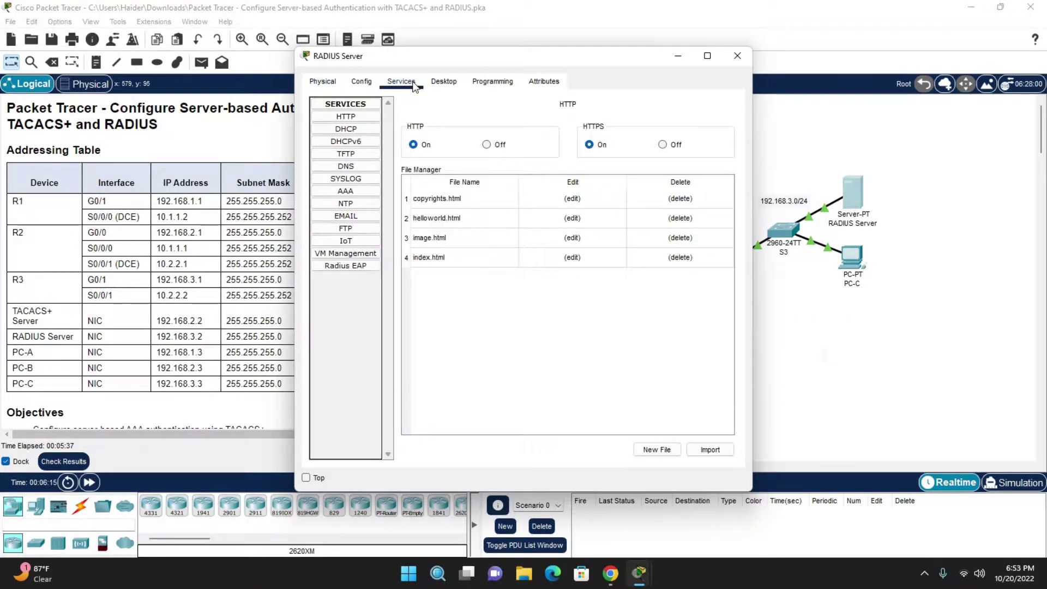
click(357, 192)
click(439, 223)
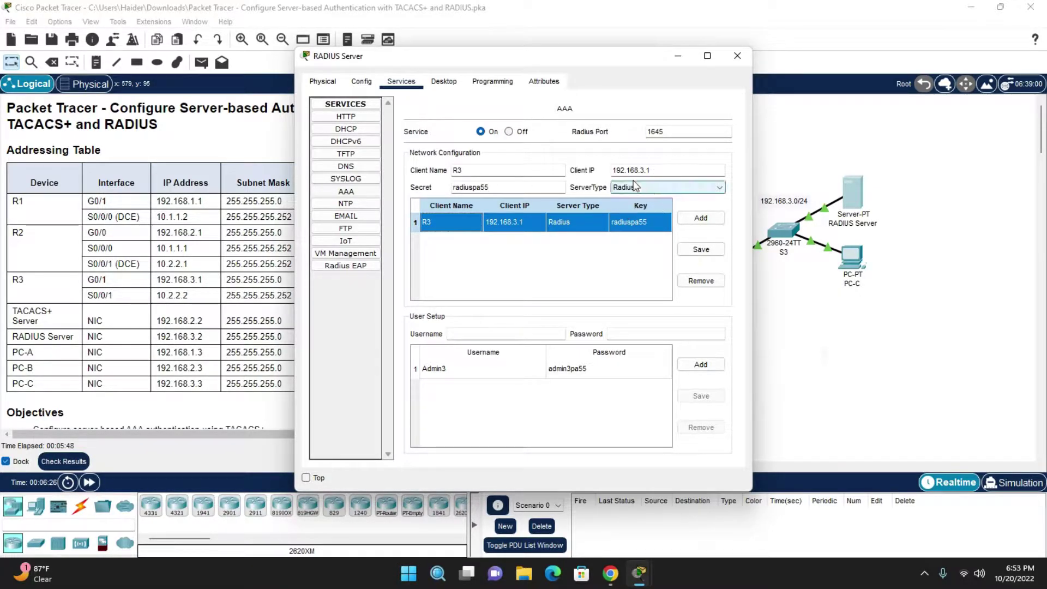
click(741, 55)
click(539, 199)
click(346, 191)
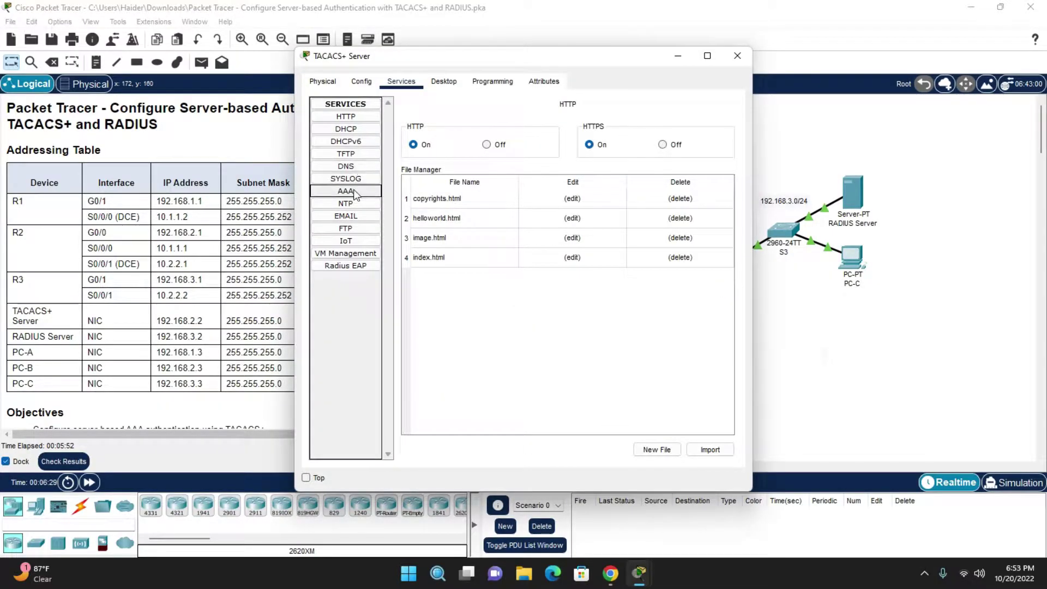
click(640, 187)
click(627, 210)
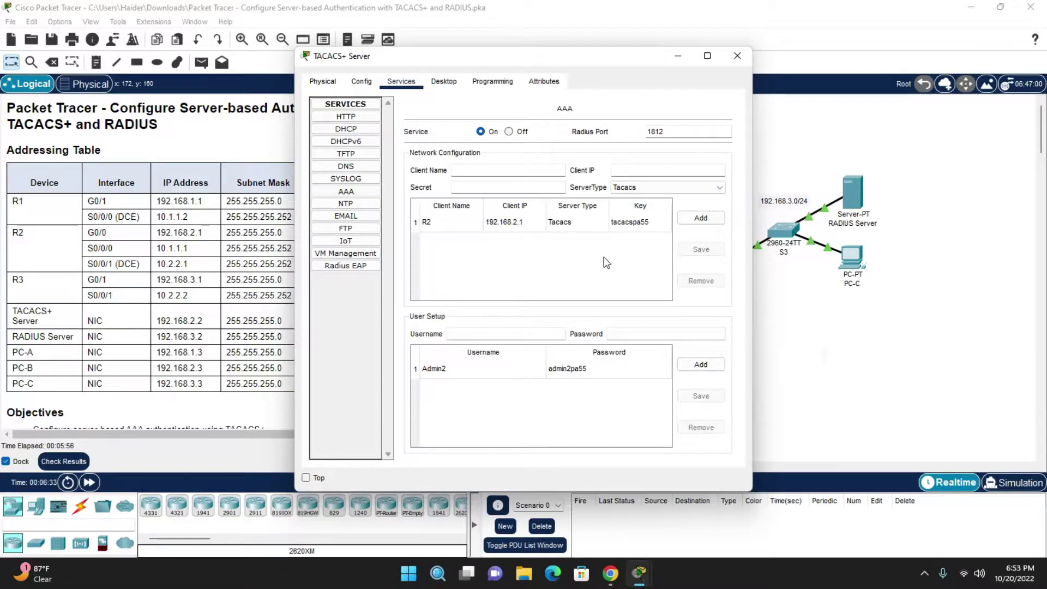
click(738, 55)
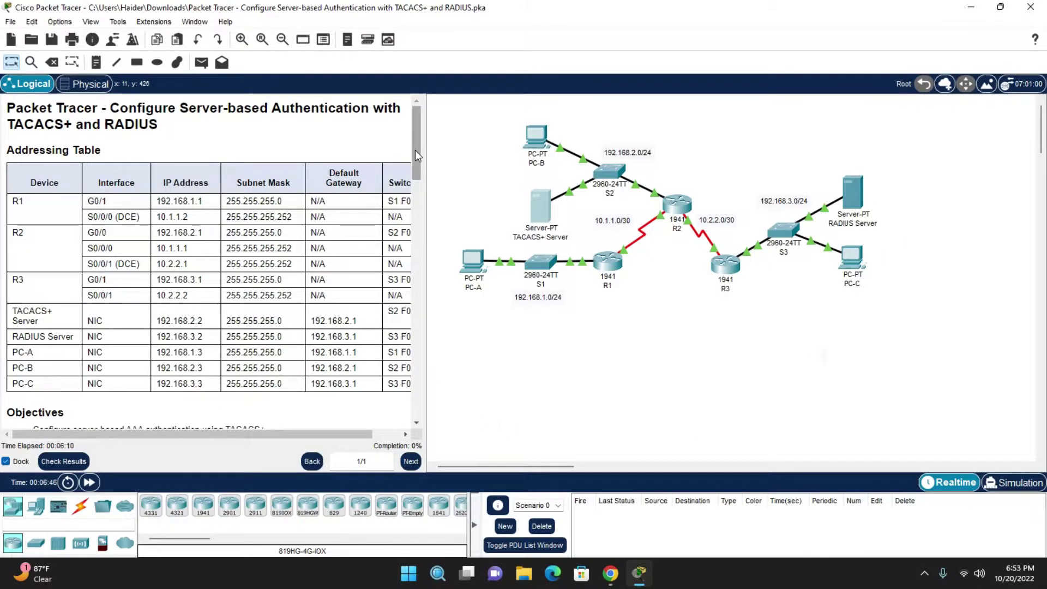
Step: Review the R2, R3 and RADIUS client keywords in Background, then scroll to Part 1 Step 4
drag(415, 151, 413, 238)
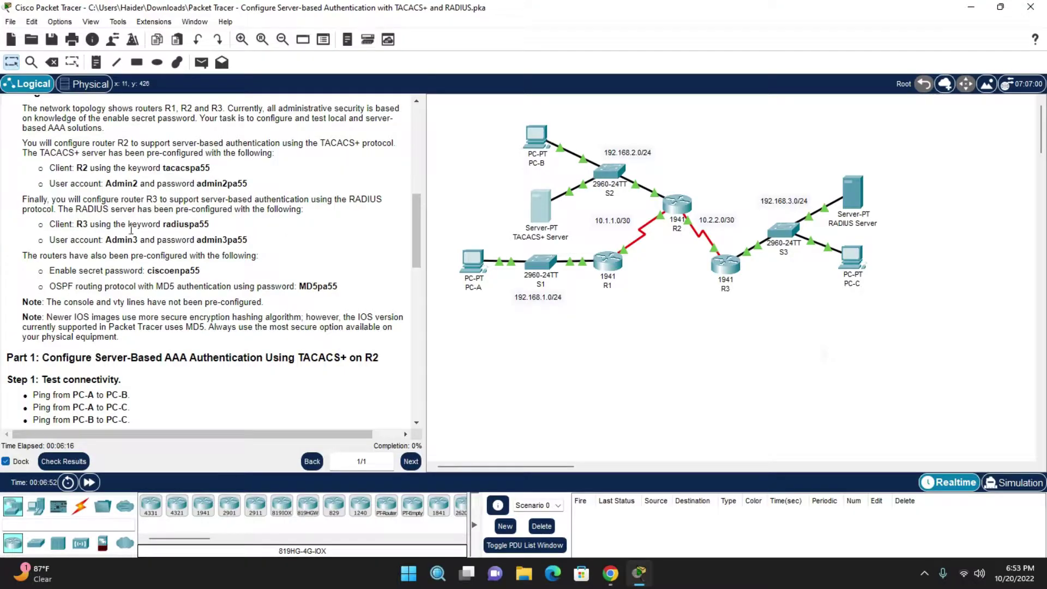
drag(161, 226, 209, 224)
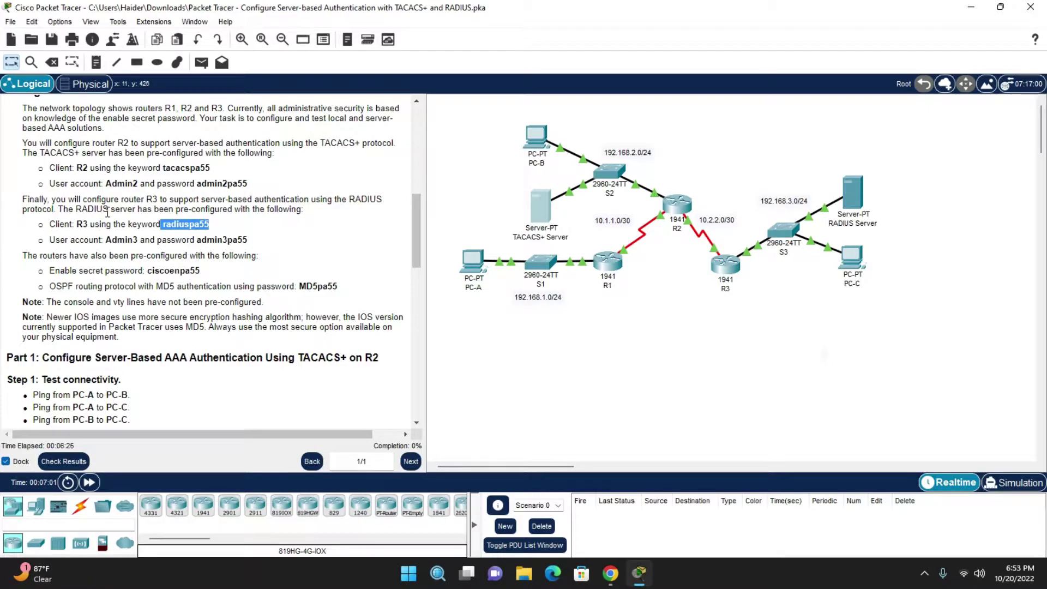
drag(109, 210, 84, 209)
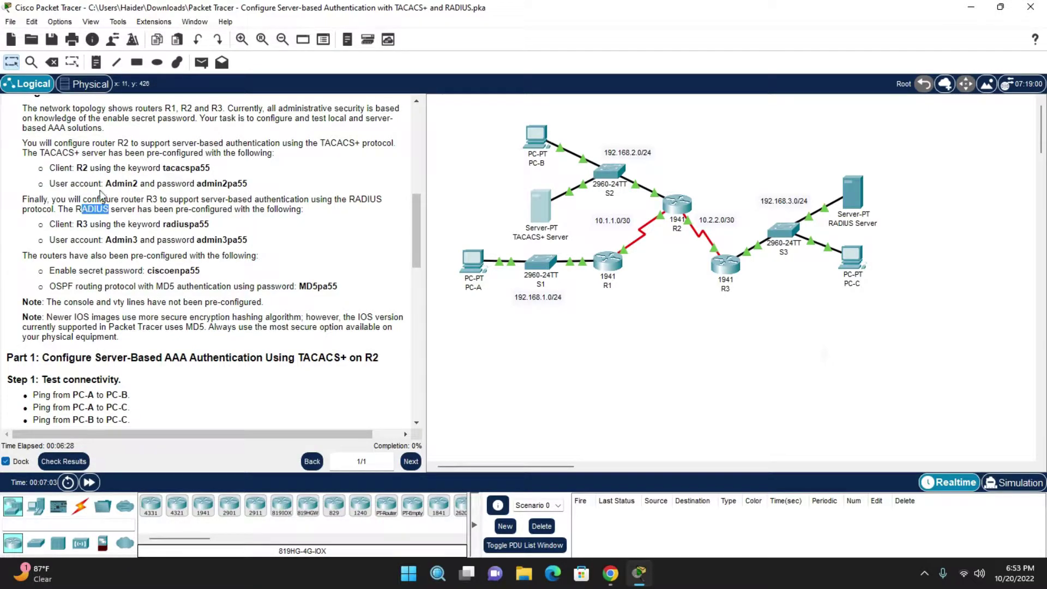
drag(162, 168, 218, 166)
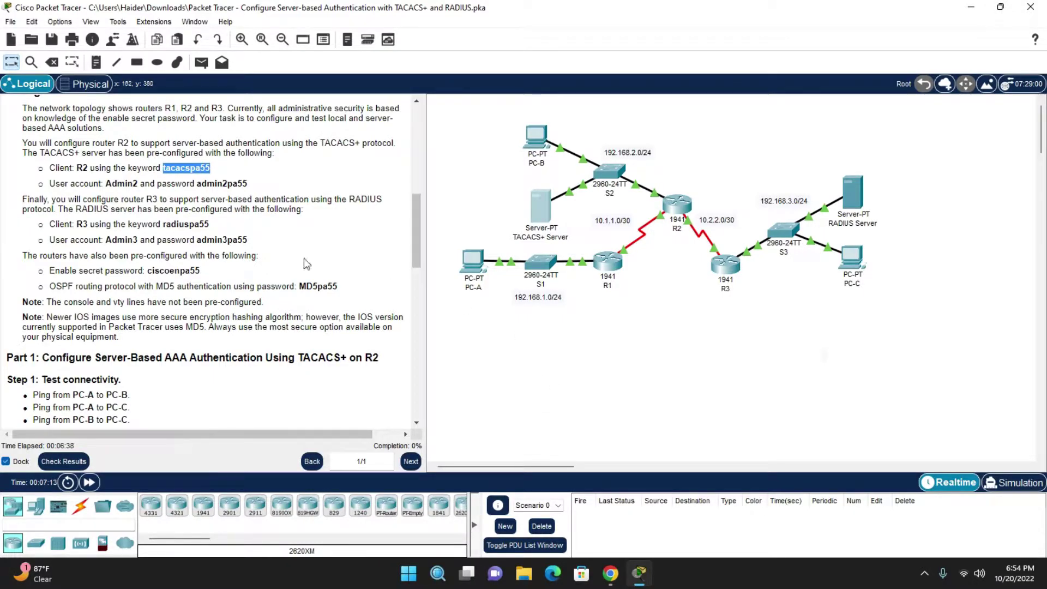
scroll(264, 334, down, 3)
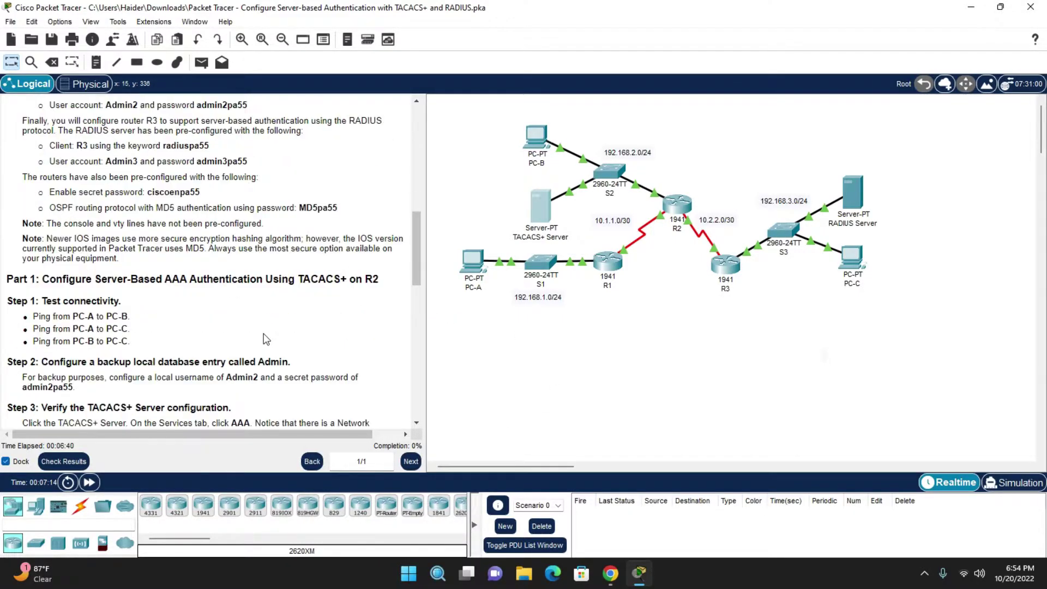
scroll(263, 334, down, 3)
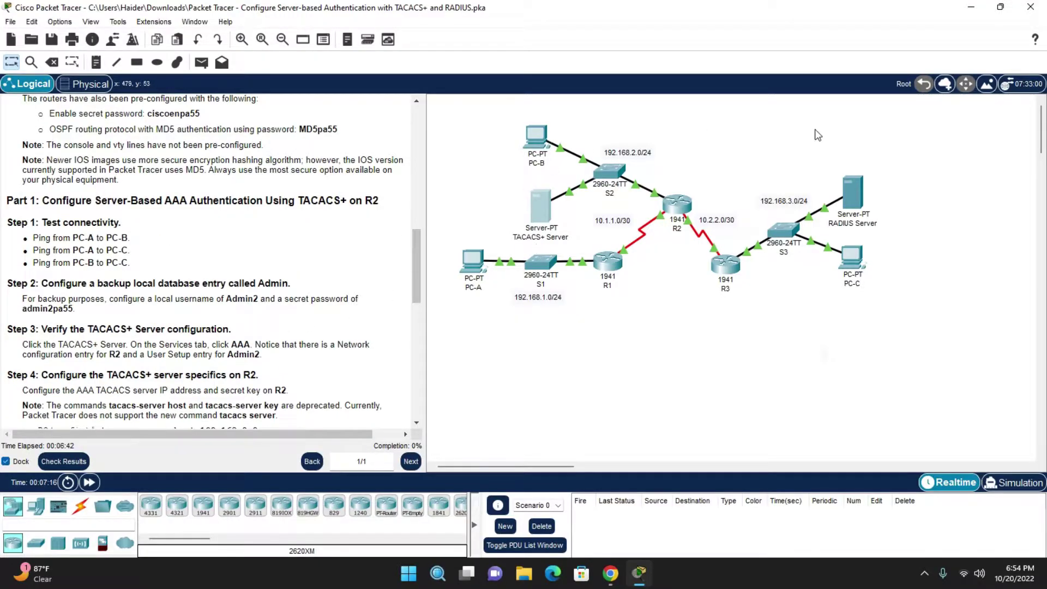
Step: Send a simple test ping from PC-A to the RADIUS Server until it succeeds
click(202, 63)
click(475, 257)
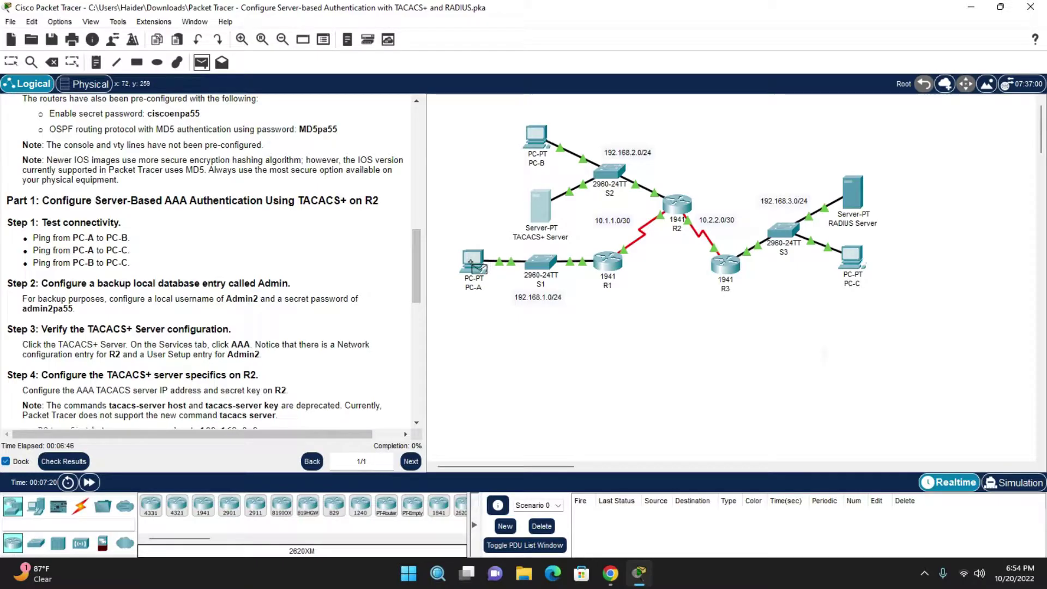
click(852, 197)
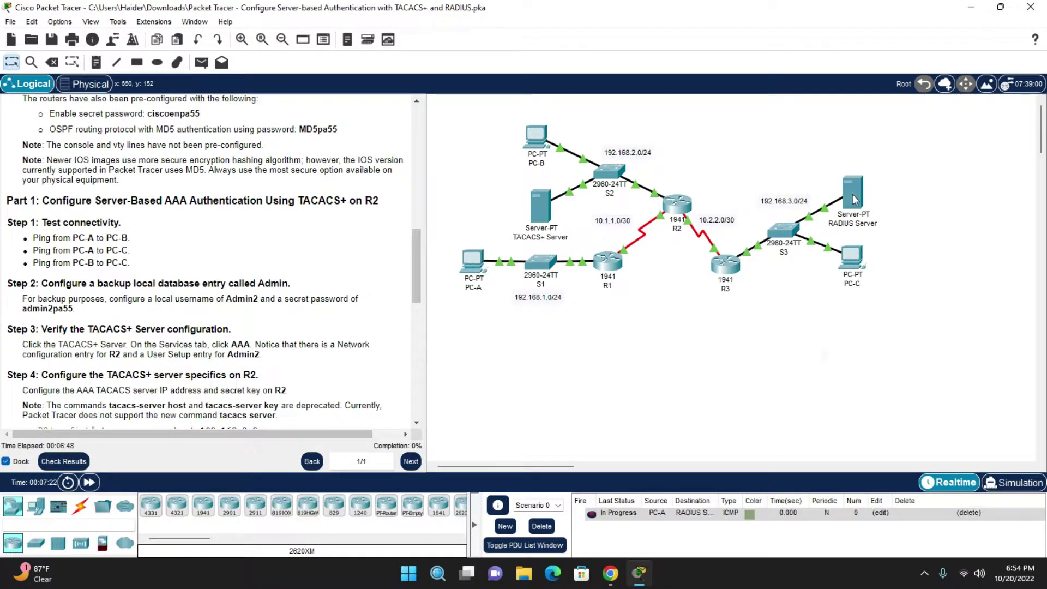
click(592, 515)
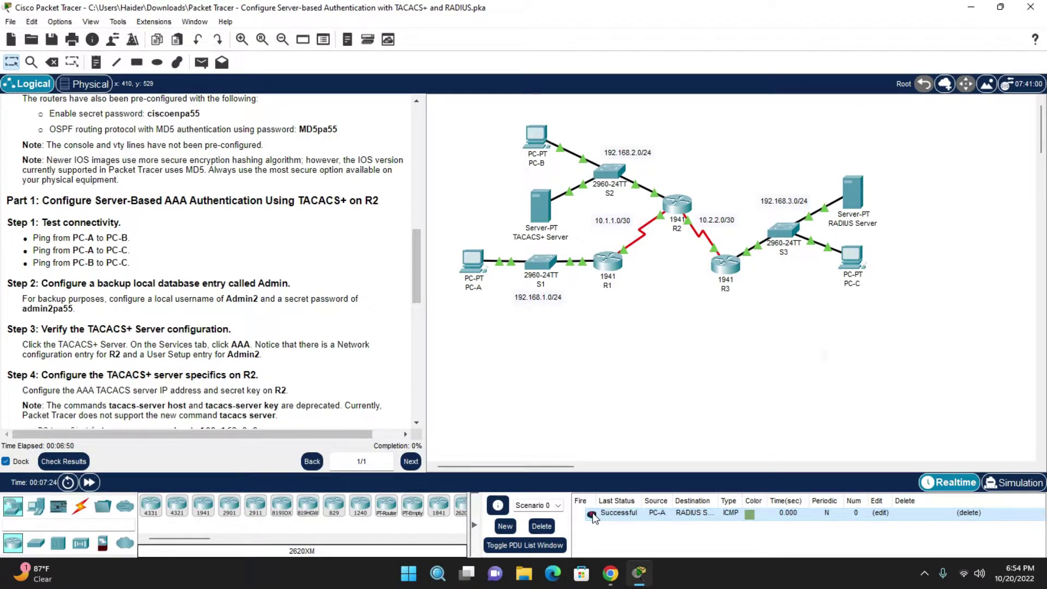
Step: Send a simple test ping from the TACACS+ Server to PC-C until it succeeds
click(201, 62)
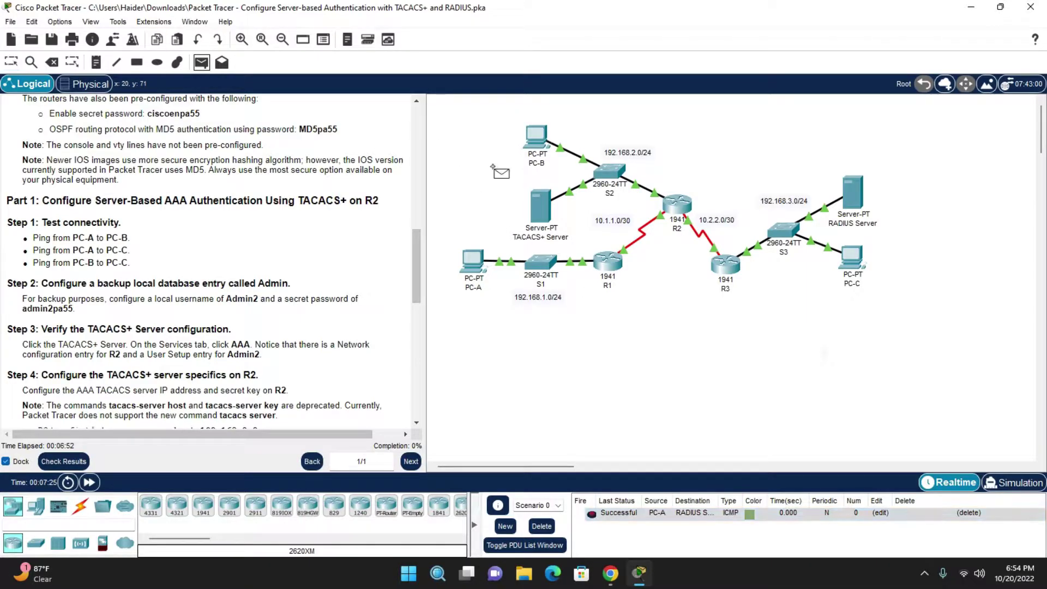
click(540, 207)
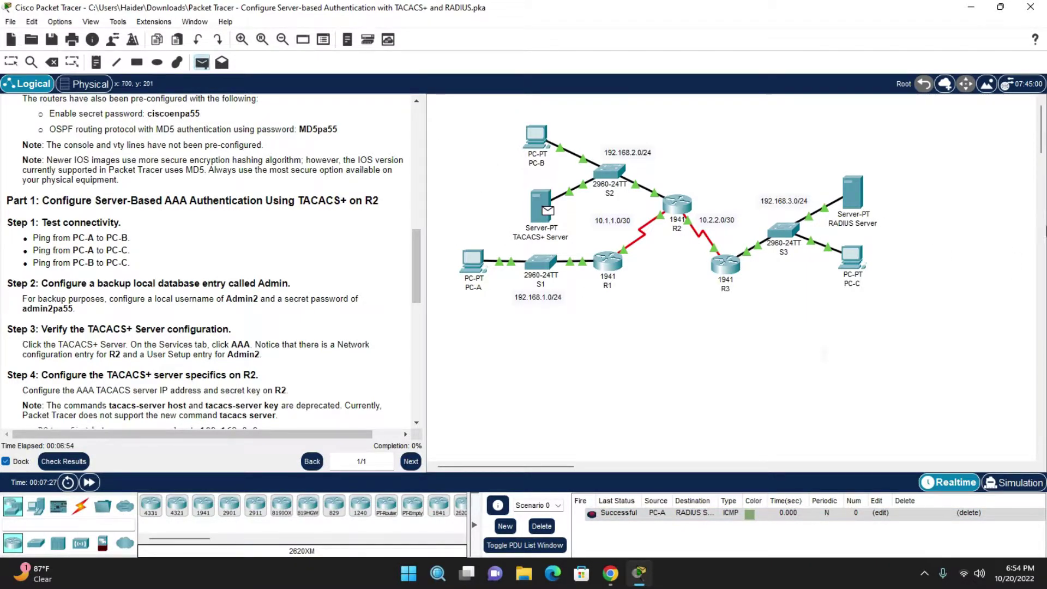
click(854, 259)
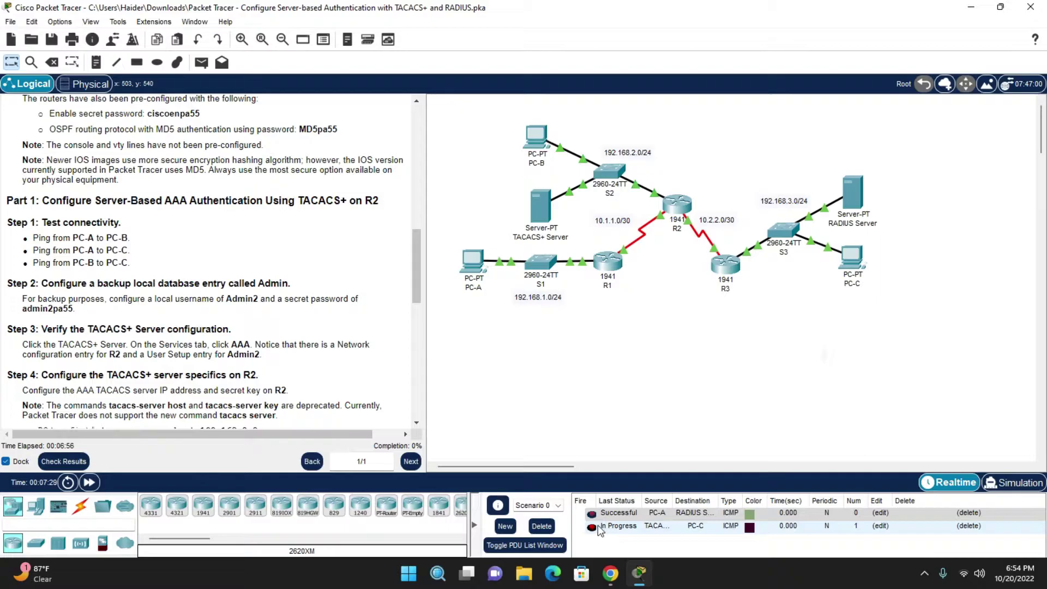
double_click(593, 528)
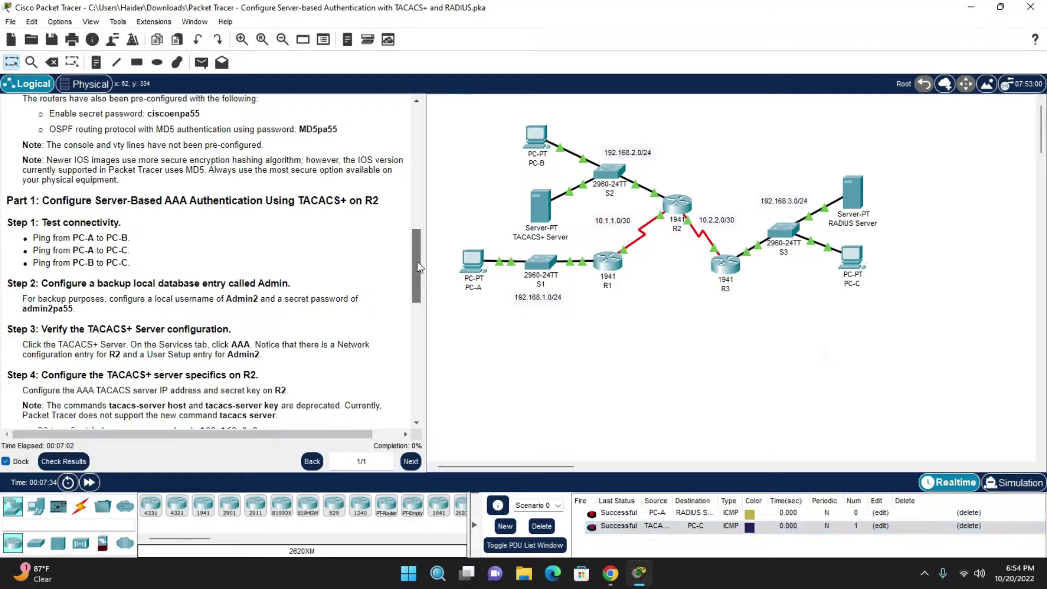
drag(417, 261, 417, 280)
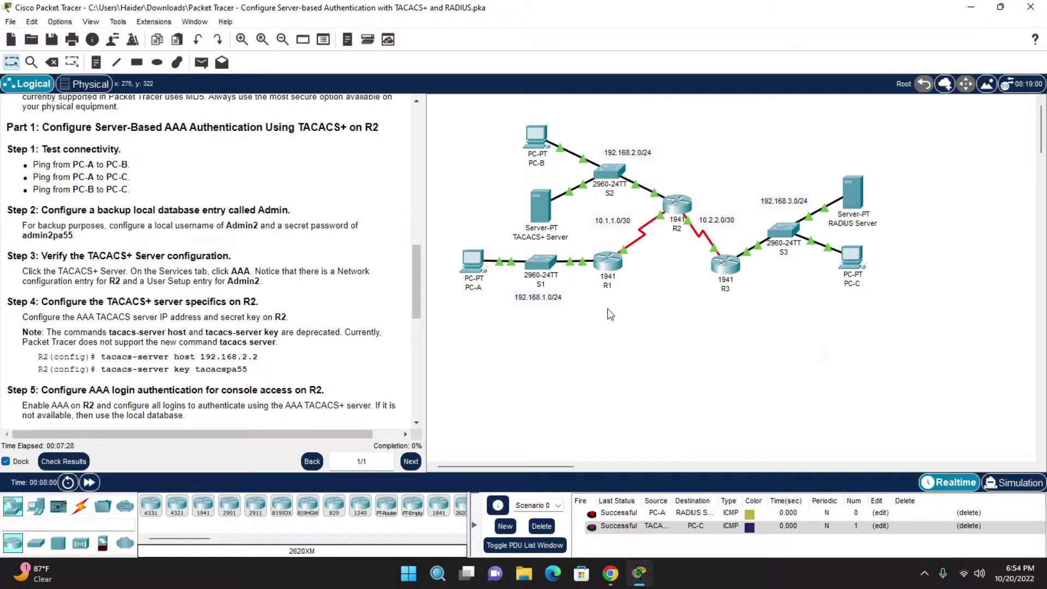
Step: Open R2's CLI, enter privileged mode with 'en' and reach the global configuration prompt
click(685, 215)
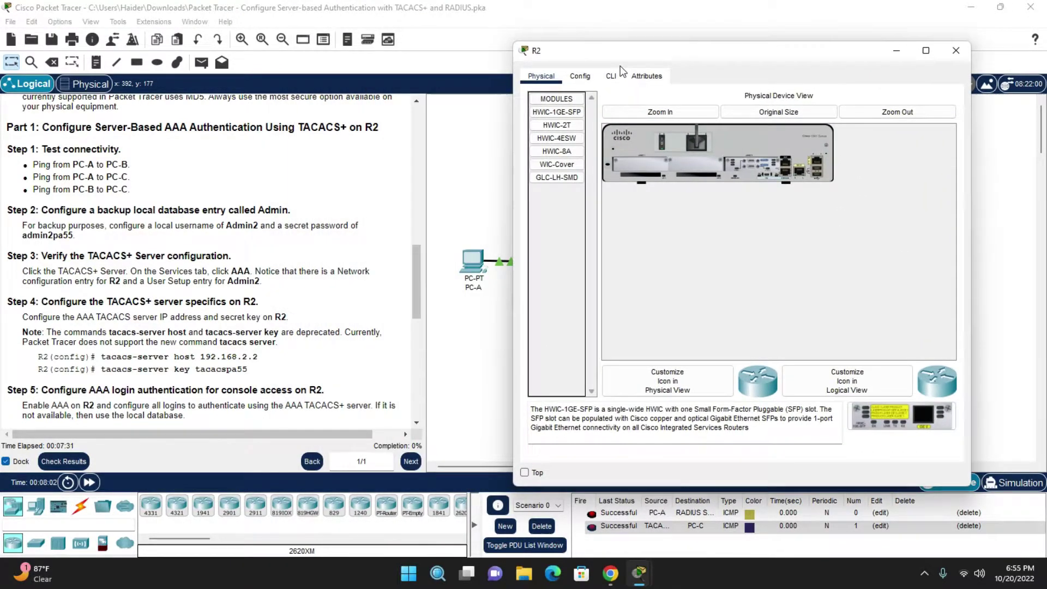
click(612, 76)
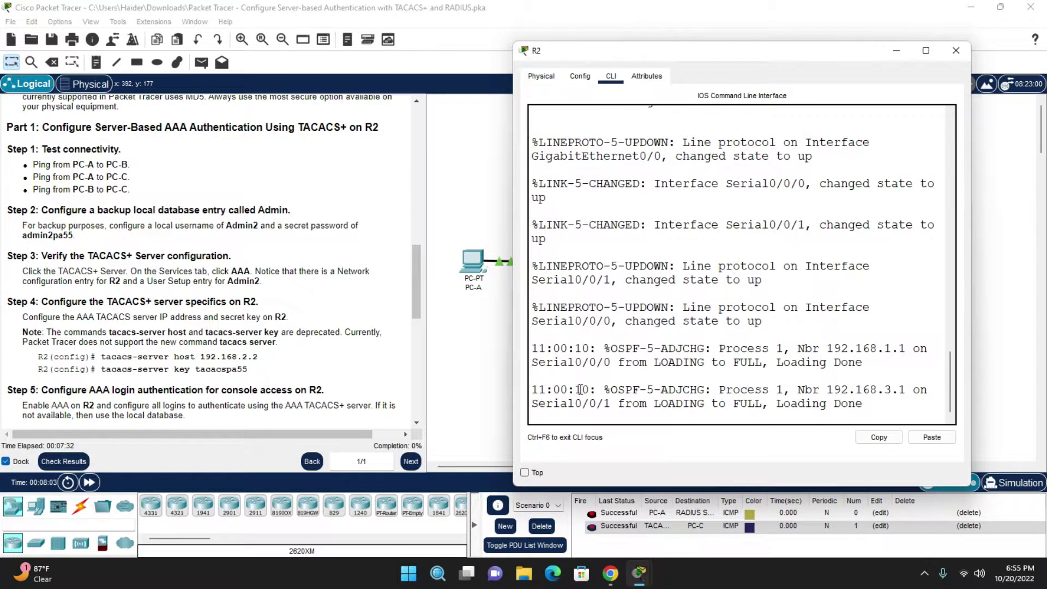
key(Return)
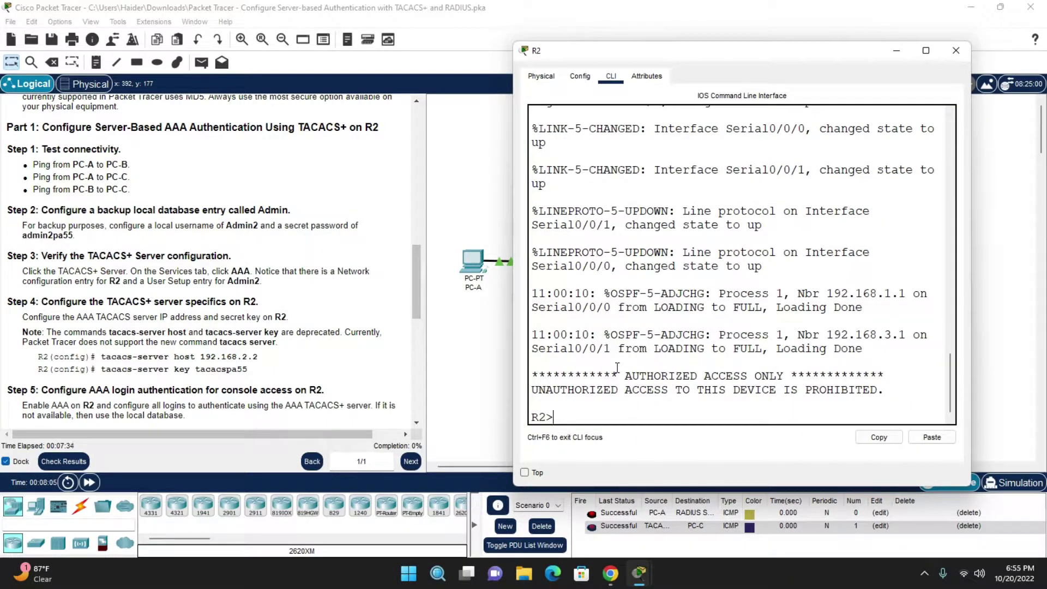
text(en)
key(Return)
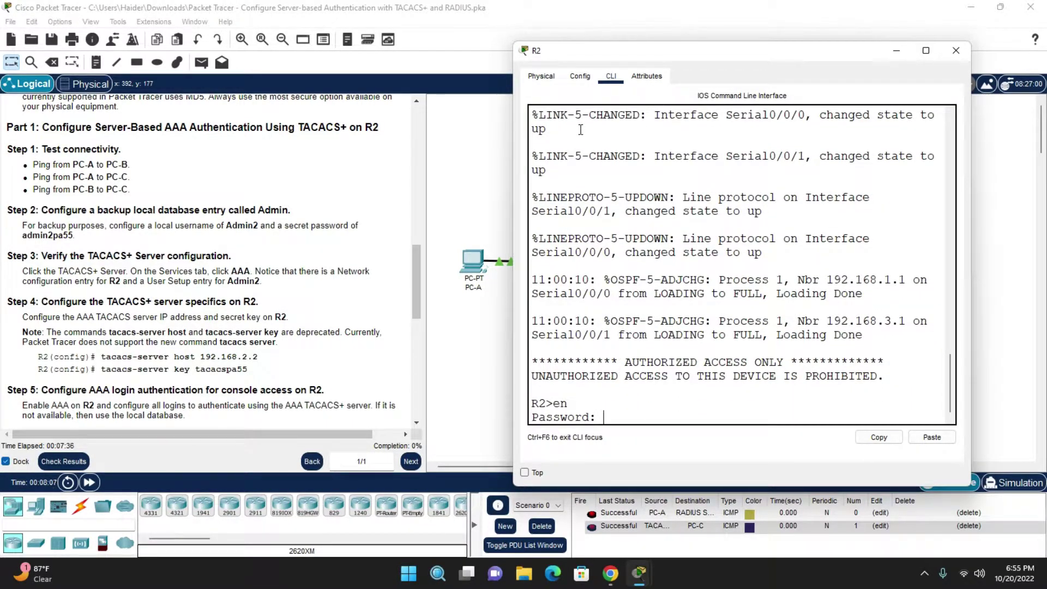
click(580, 75)
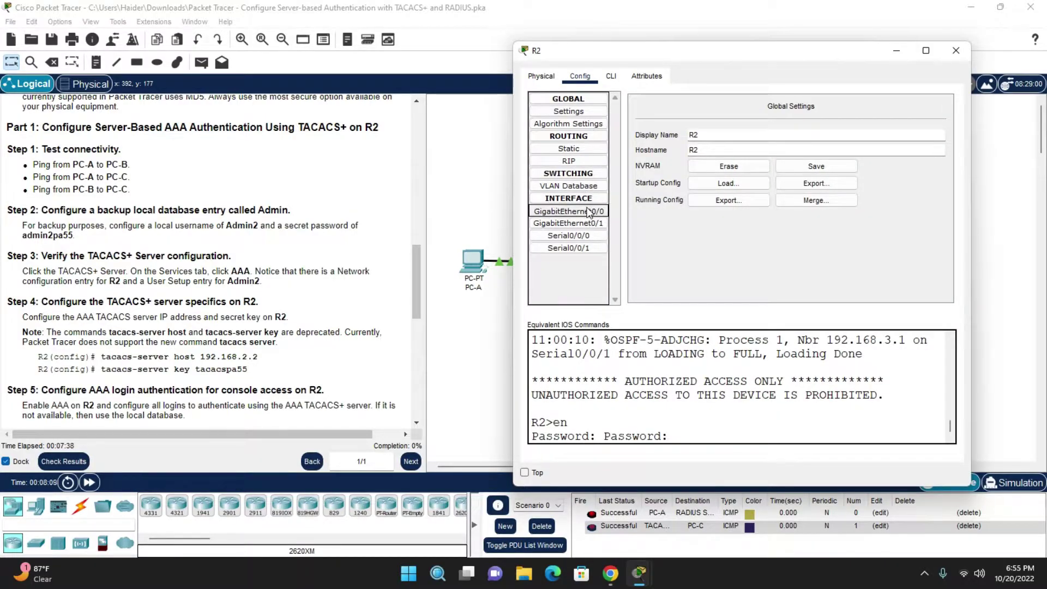
click(570, 211)
click(610, 77)
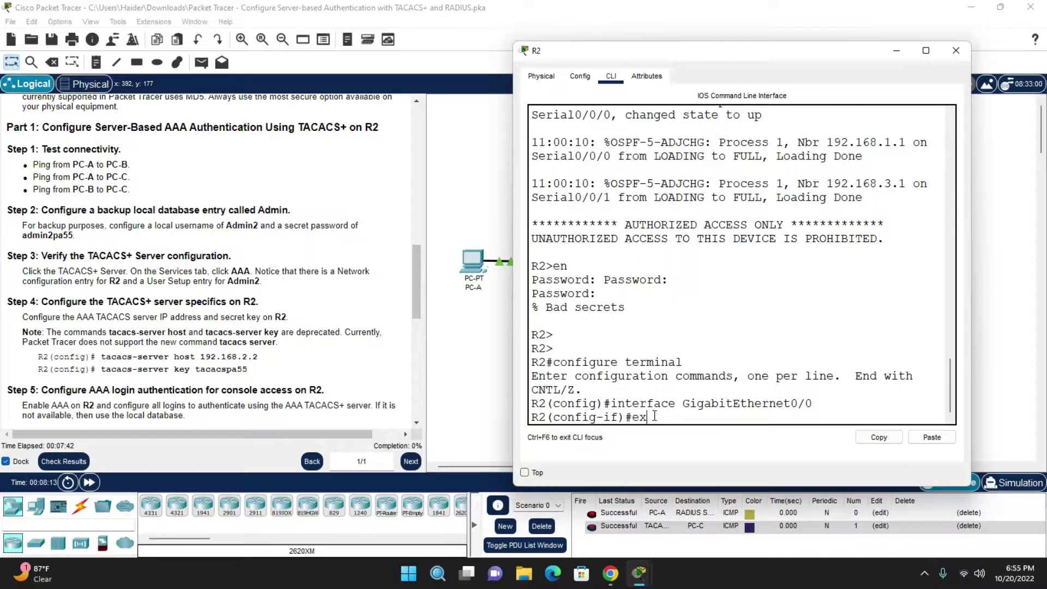
key(Return)
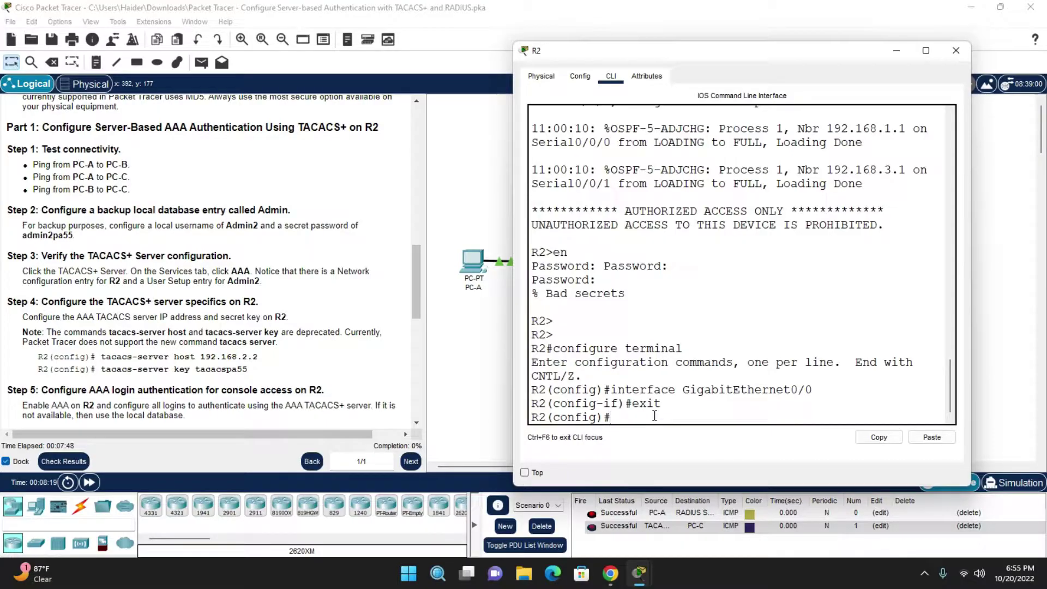
Step: Create R2's local user Admin using 'username Admin secret' with the lab's password
text(user)
key(Tab)
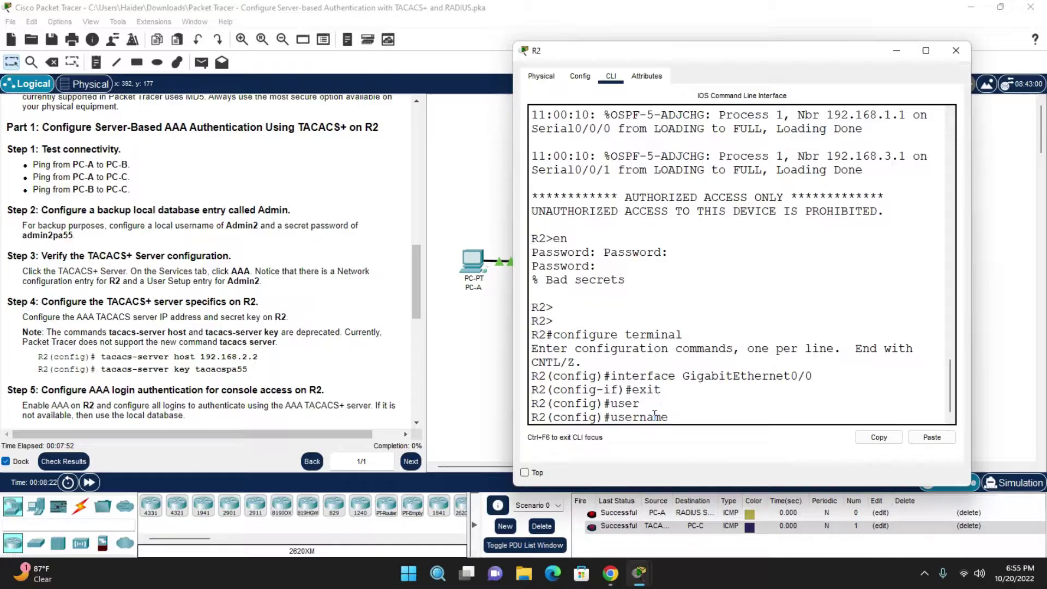
text(Admin pass)
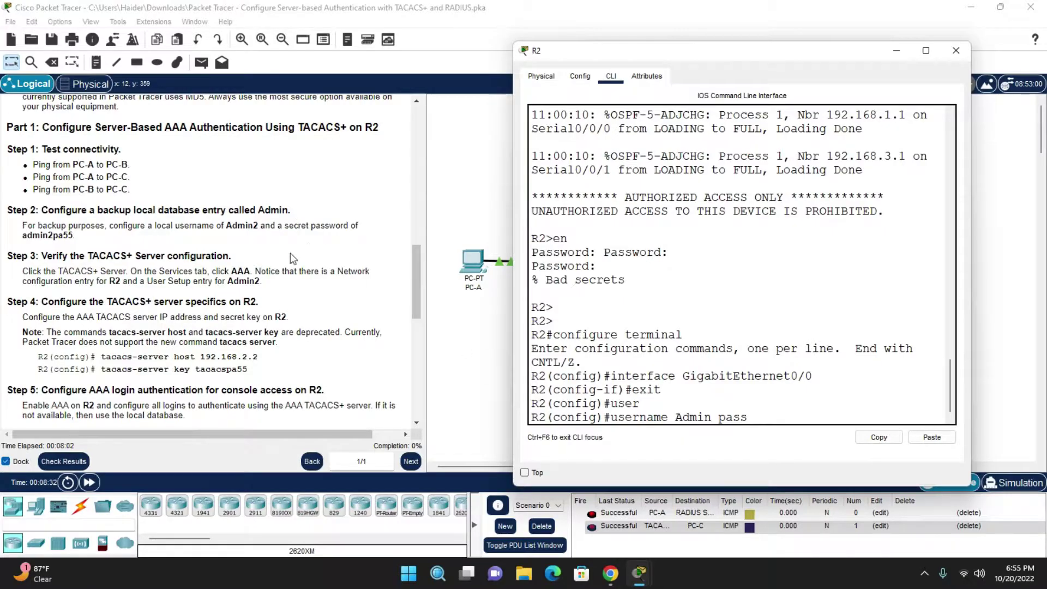
key(BackSpace)
key(BackSpace)
key(BackSpace)
key(BackSpace)
text(sec)
key(Tab)
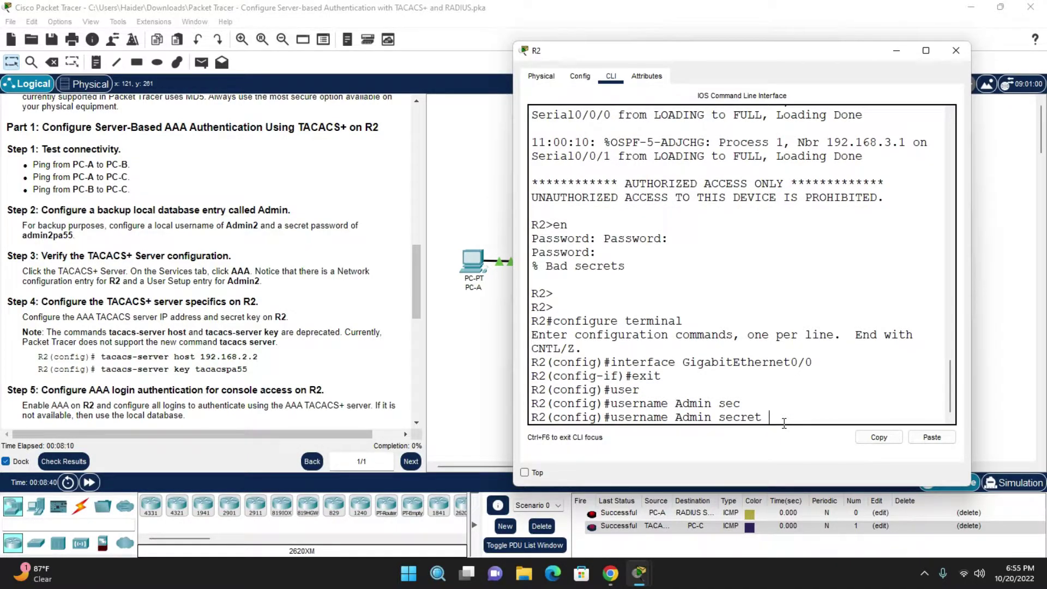
text(admin2pa55)
key(Return)
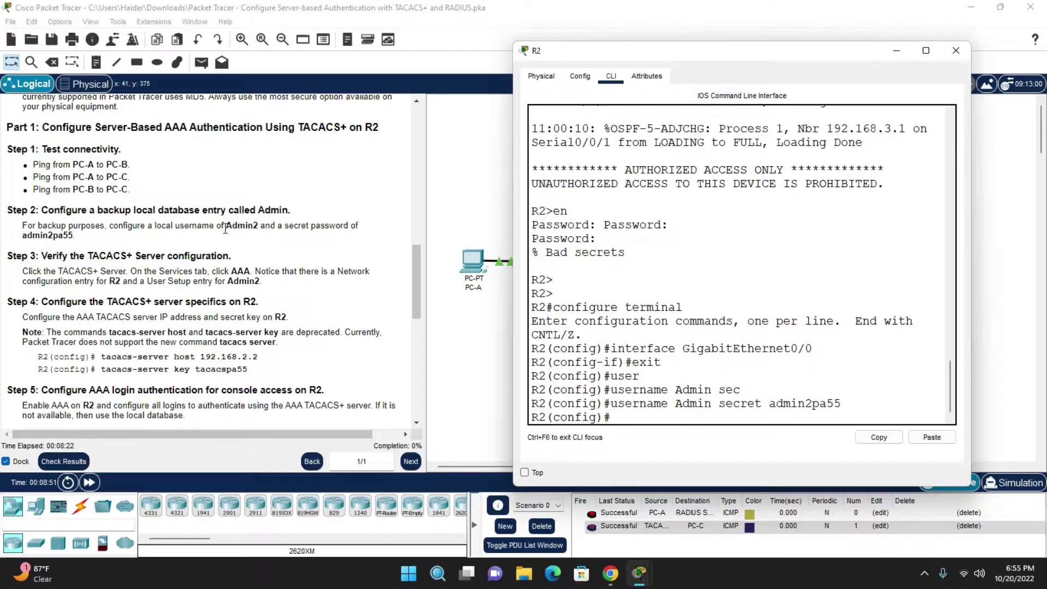
Step: Check Step 2's backup credentials and the Step 4 TACACS+ server task in the instructions
drag(225, 229, 262, 228)
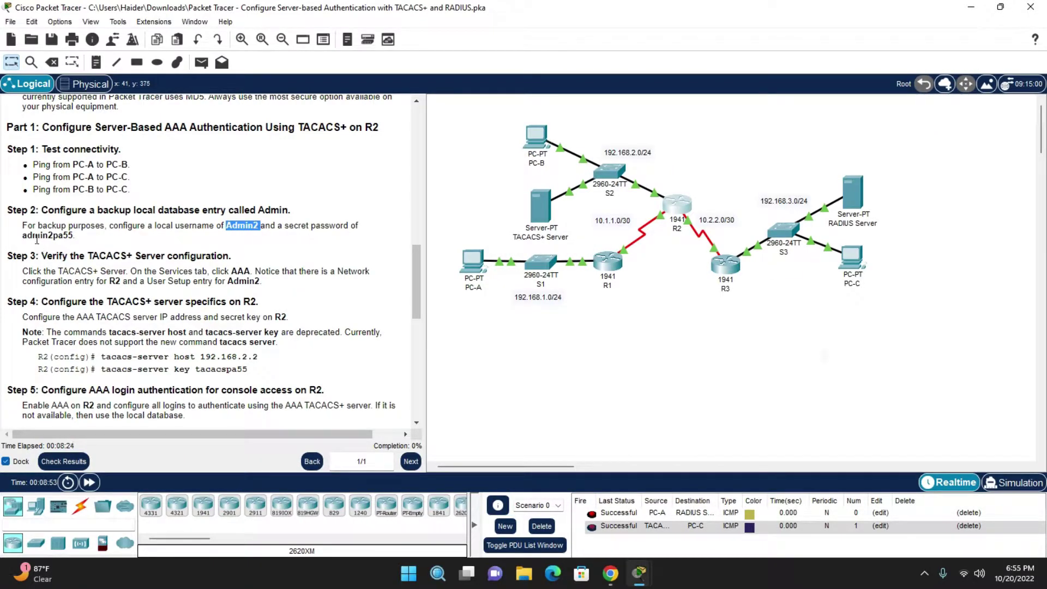
drag(27, 236, 406, 242)
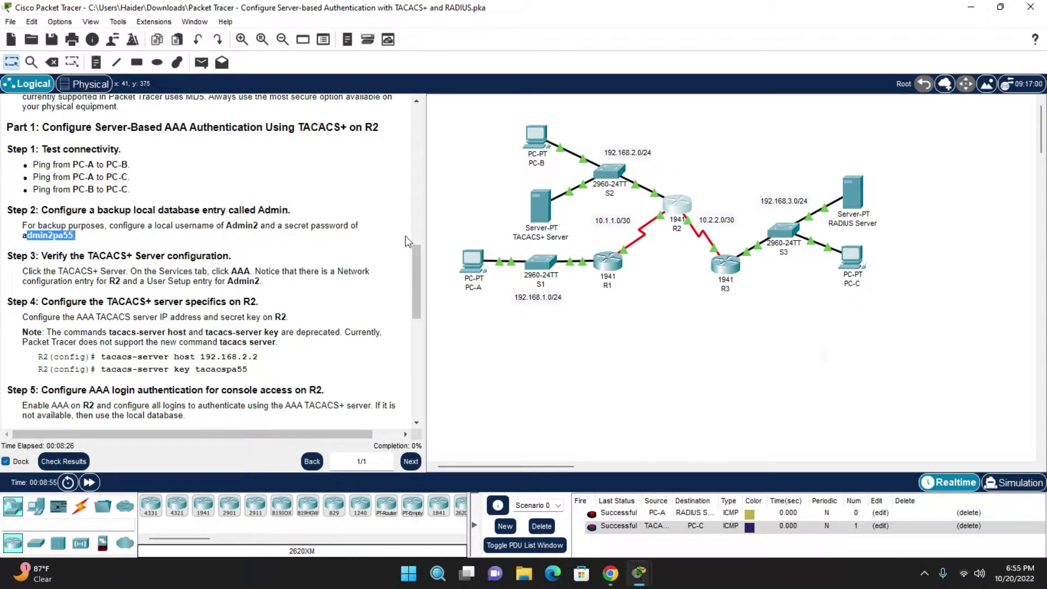
click(681, 206)
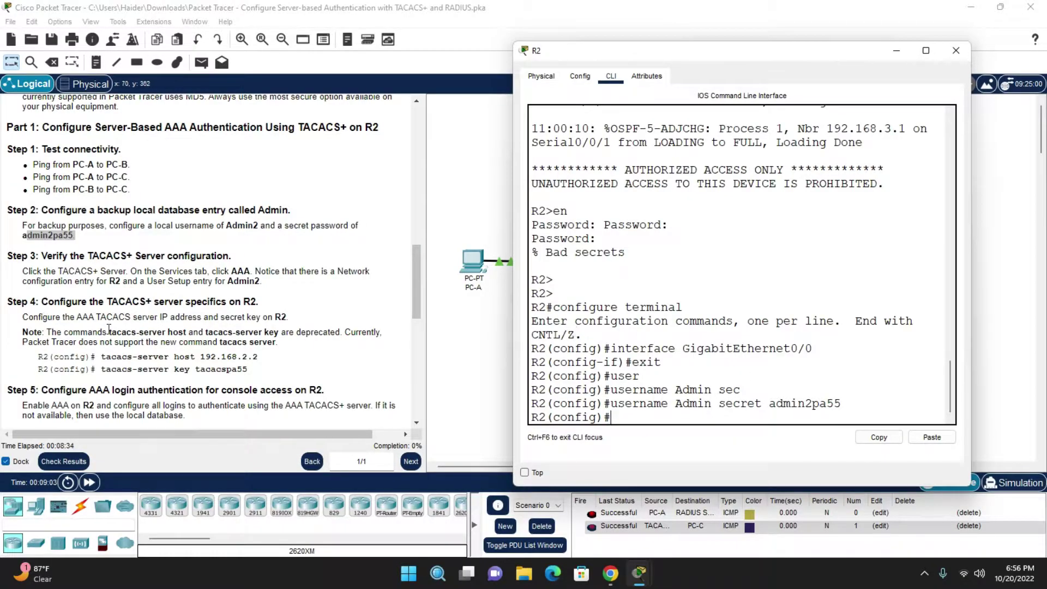
scroll(108, 329, down, 3)
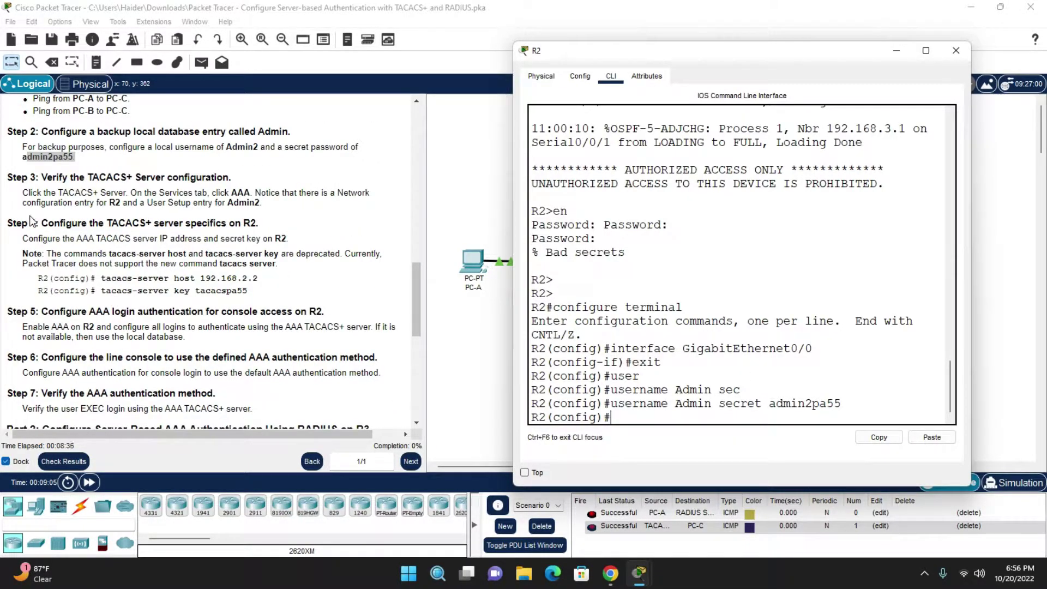
drag(43, 224, 264, 228)
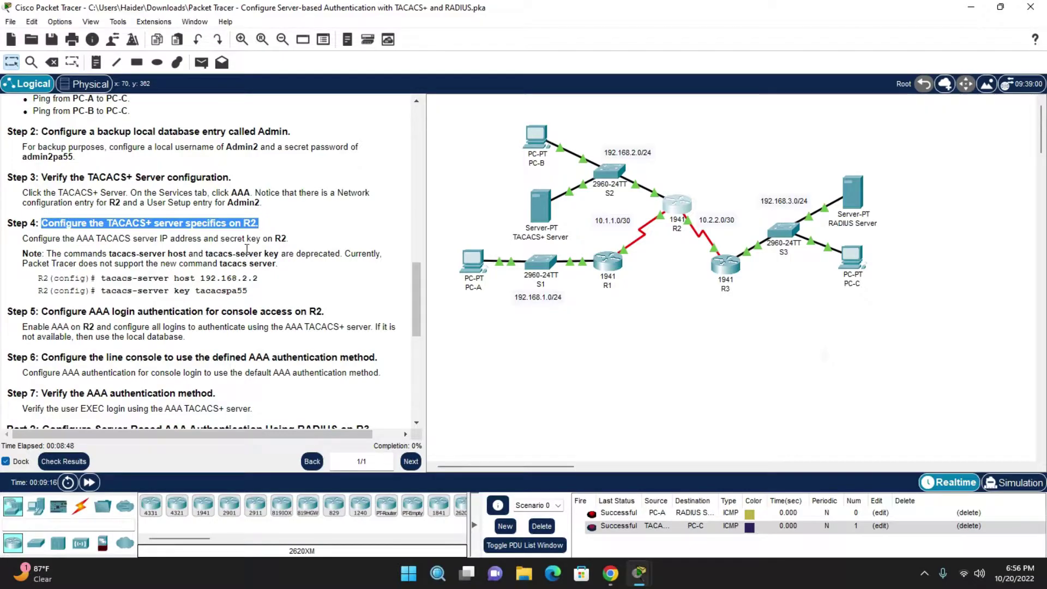
Step: Copy R2's TACACS+ client key from the lab notes
scroll(218, 192, up, 3)
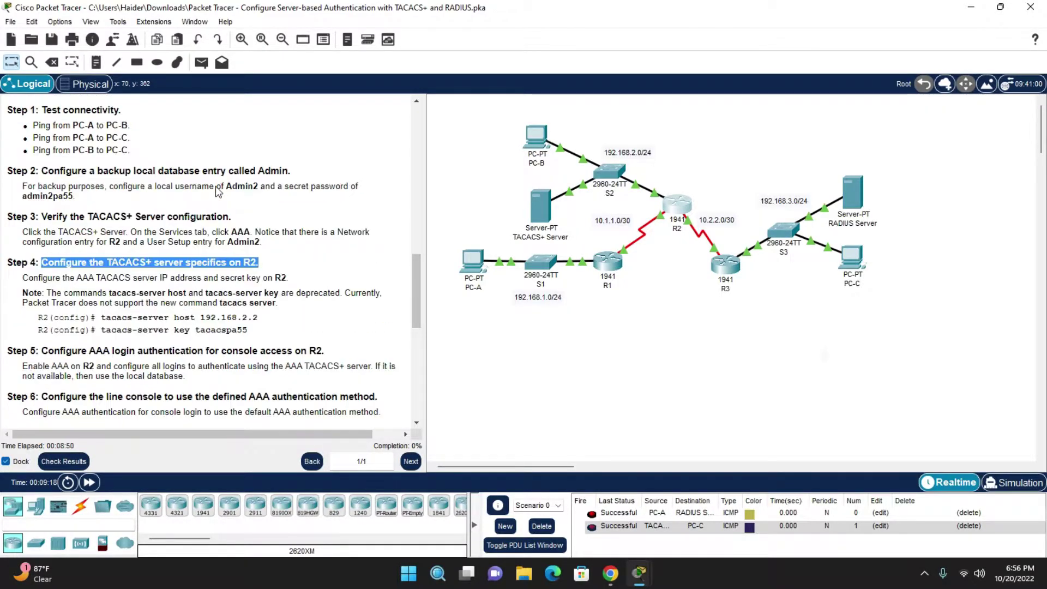
scroll(188, 164, up, 3)
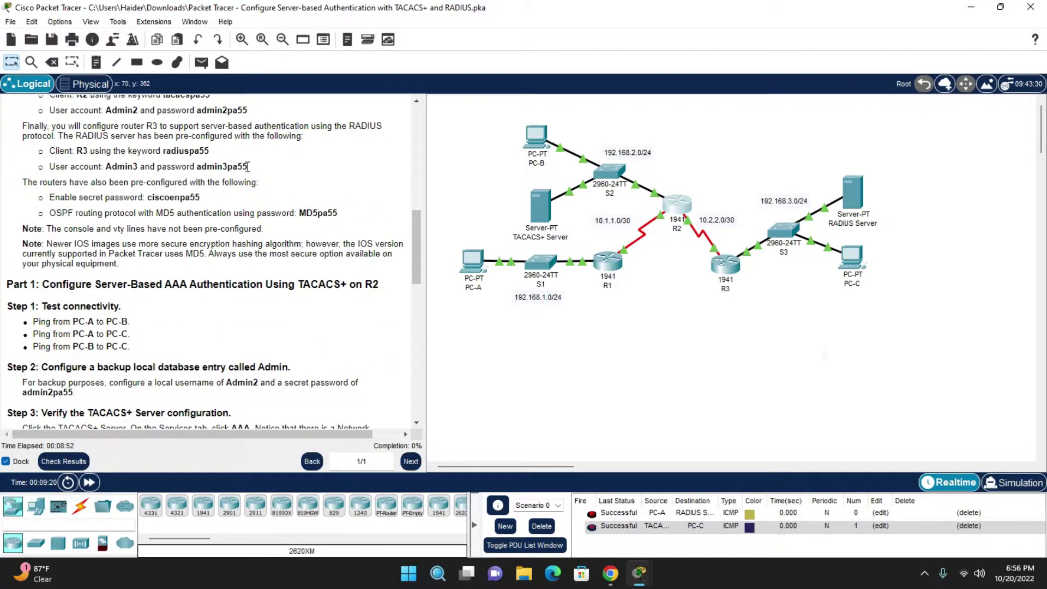
scroll(198, 178, up, 1)
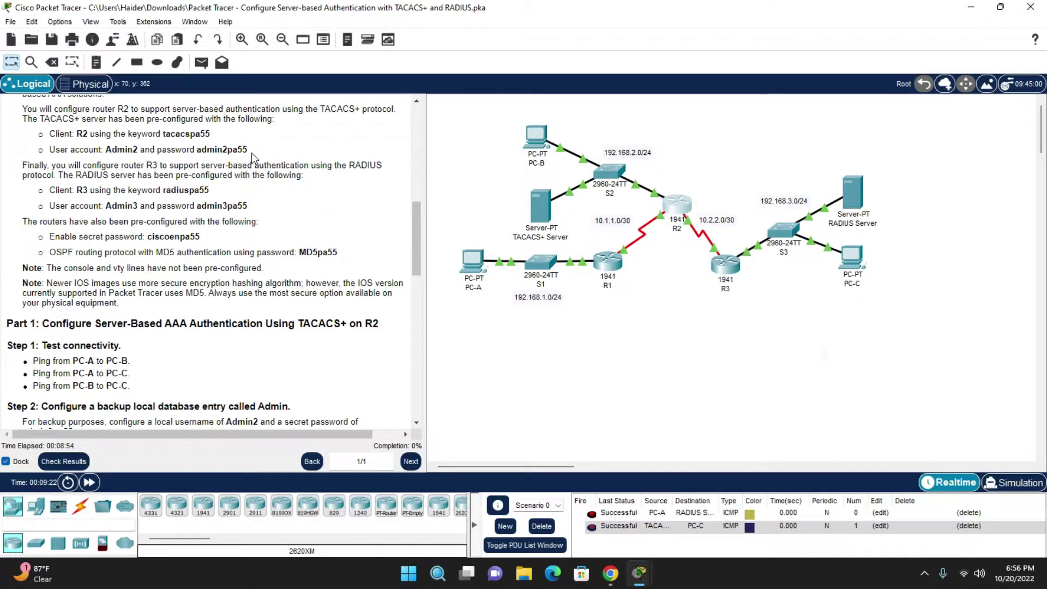
drag(210, 134, 162, 134)
right_click(177, 130)
click(215, 143)
Step: Scroll back to the Step 4 heading and reopen R2's command line window
drag(232, 324, 122, 347)
scroll(85, 317, down, 4)
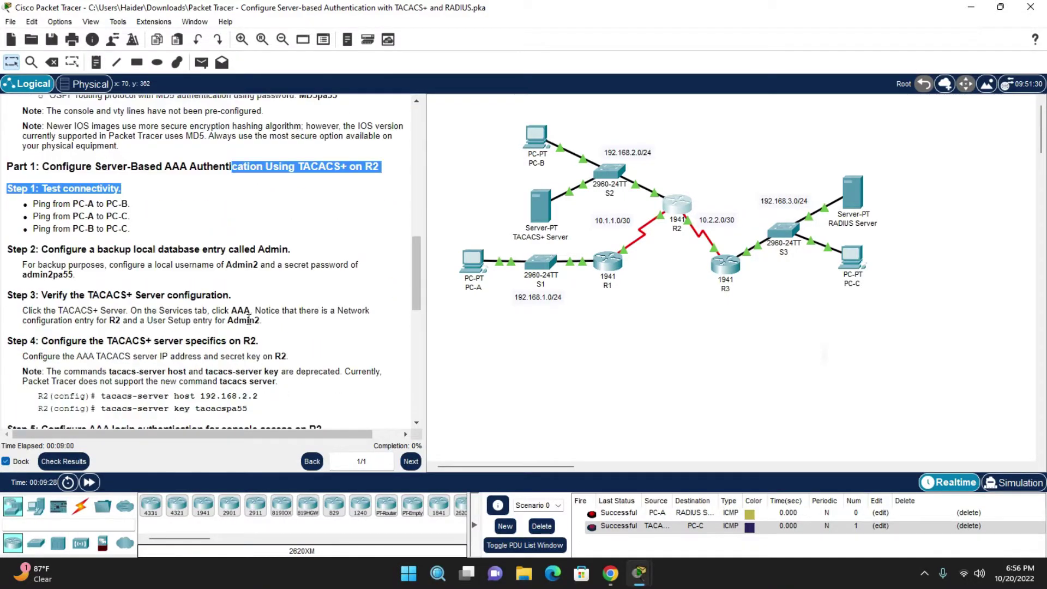
scroll(84, 316, down, 1)
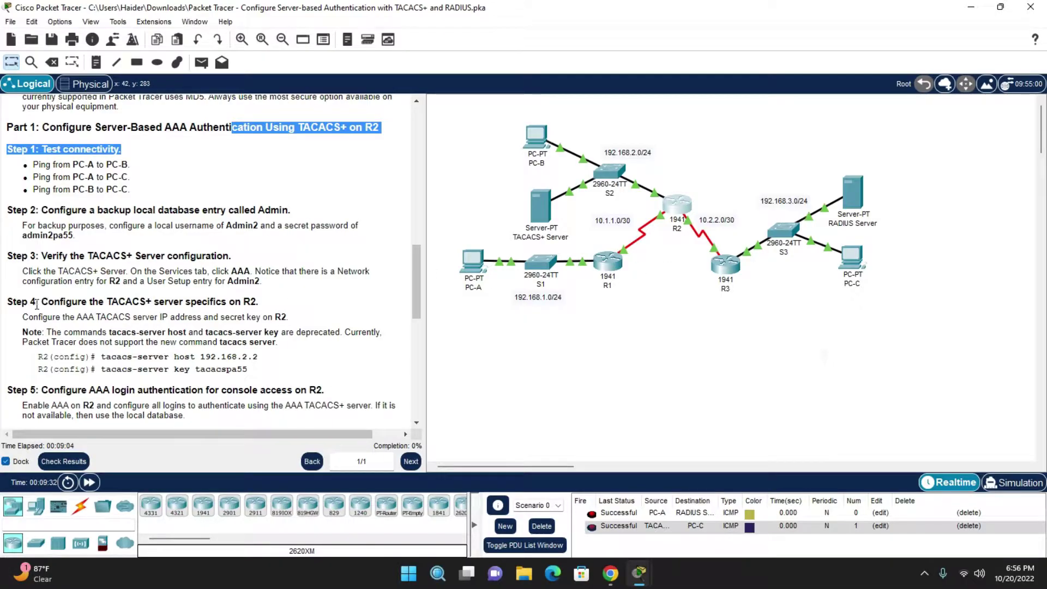
drag(36, 301, 246, 304)
click(347, 332)
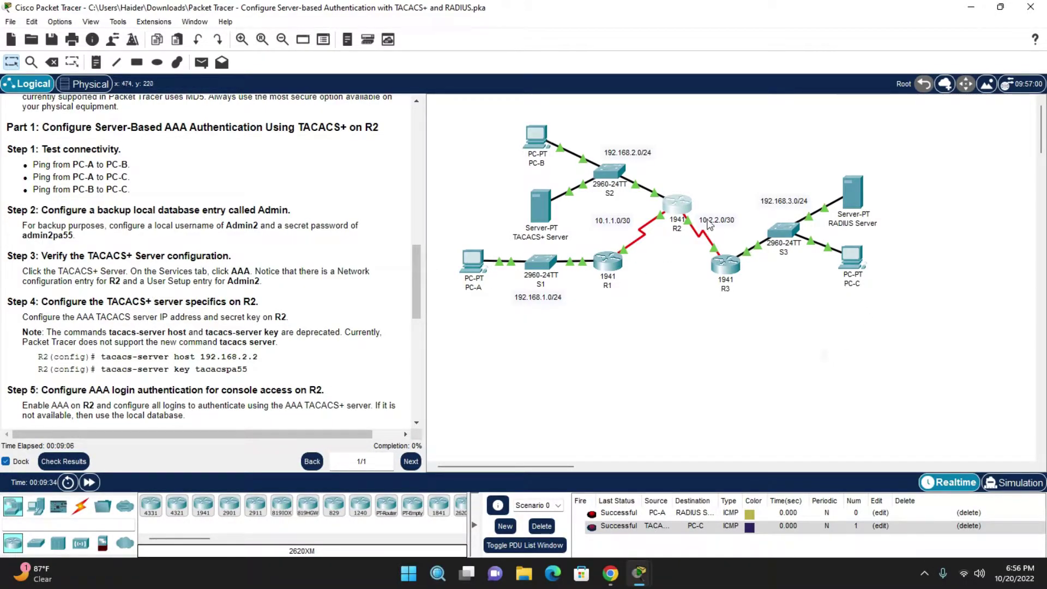
click(678, 210)
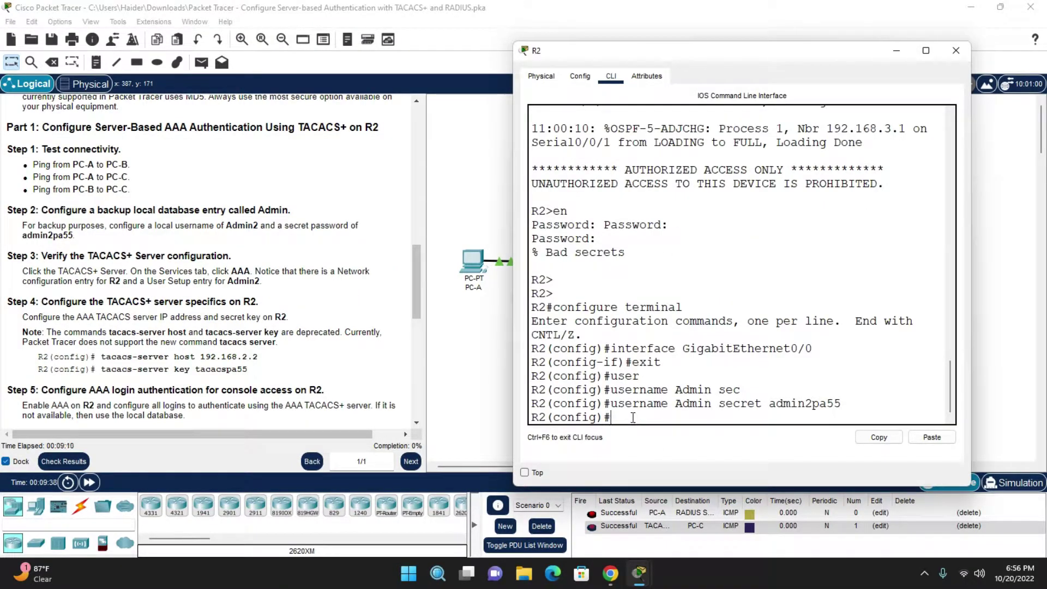
Step: Set R2's TACACS+ server host to 192.168.2.2, pasting the IP from the instructions
text(tac)
key(Tab)
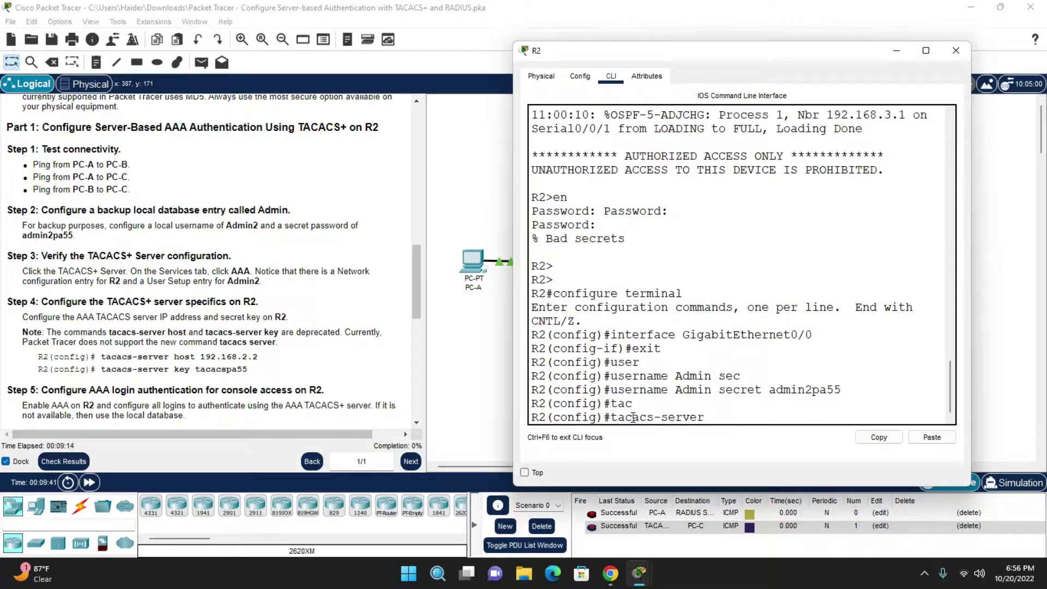
text(hos)
key(Tab)
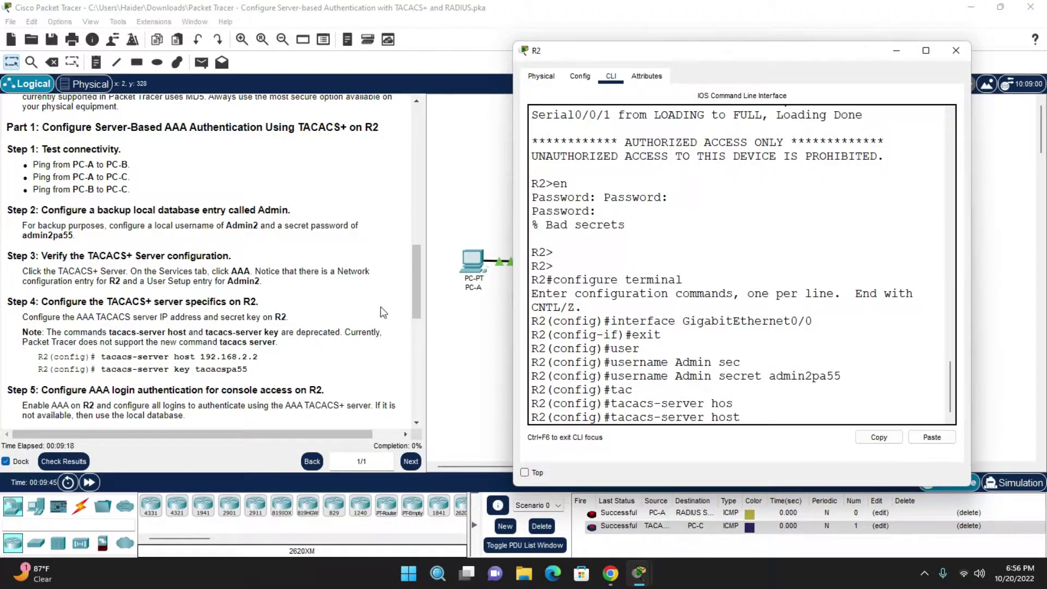
drag(416, 289, 414, 128)
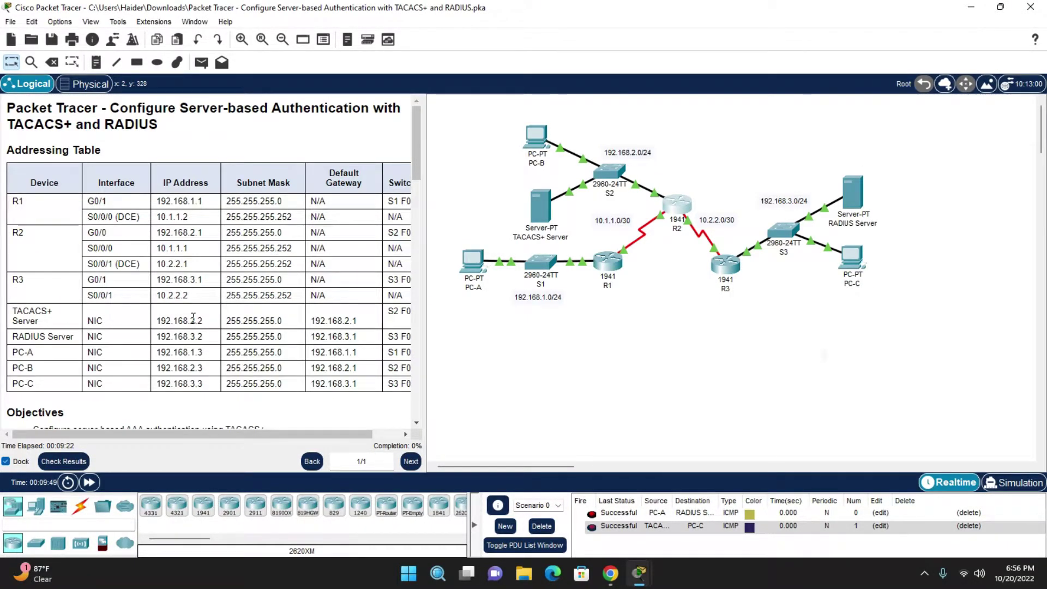
drag(158, 321, 214, 325)
right_click(214, 326)
click(218, 334)
click(673, 207)
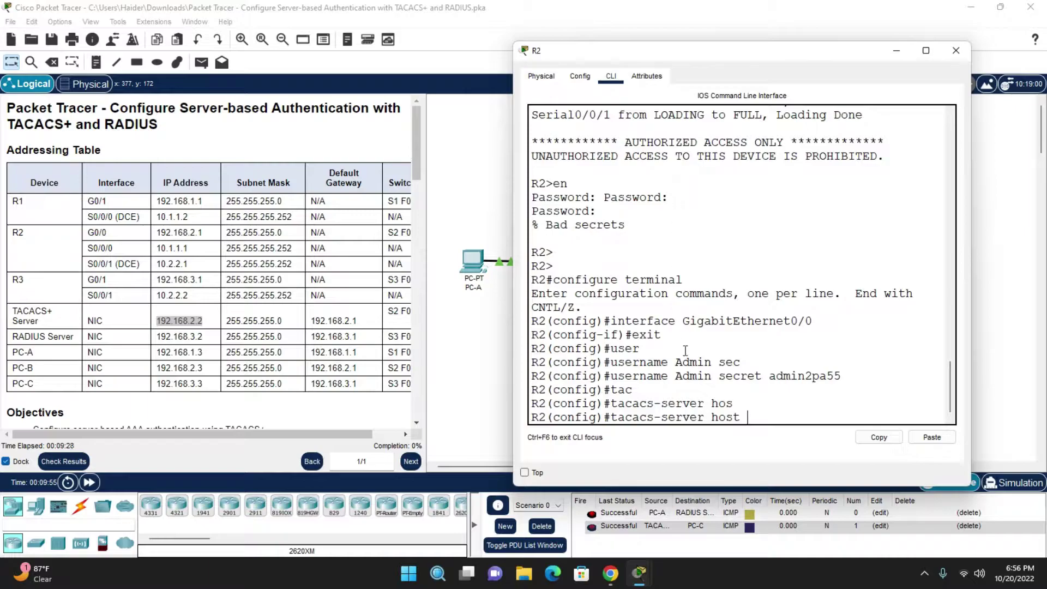
click(944, 444)
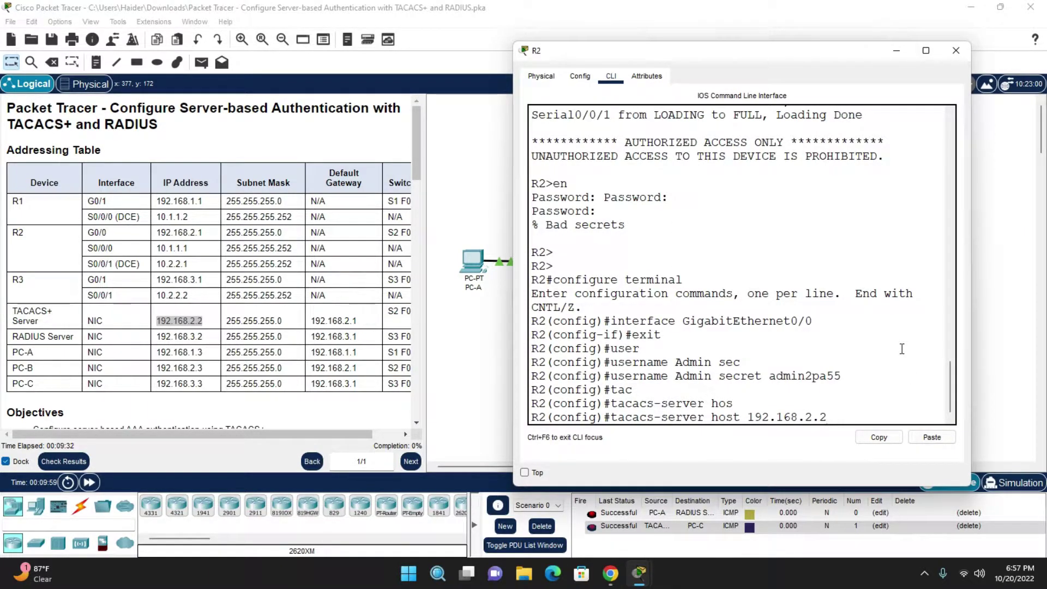
key(Return)
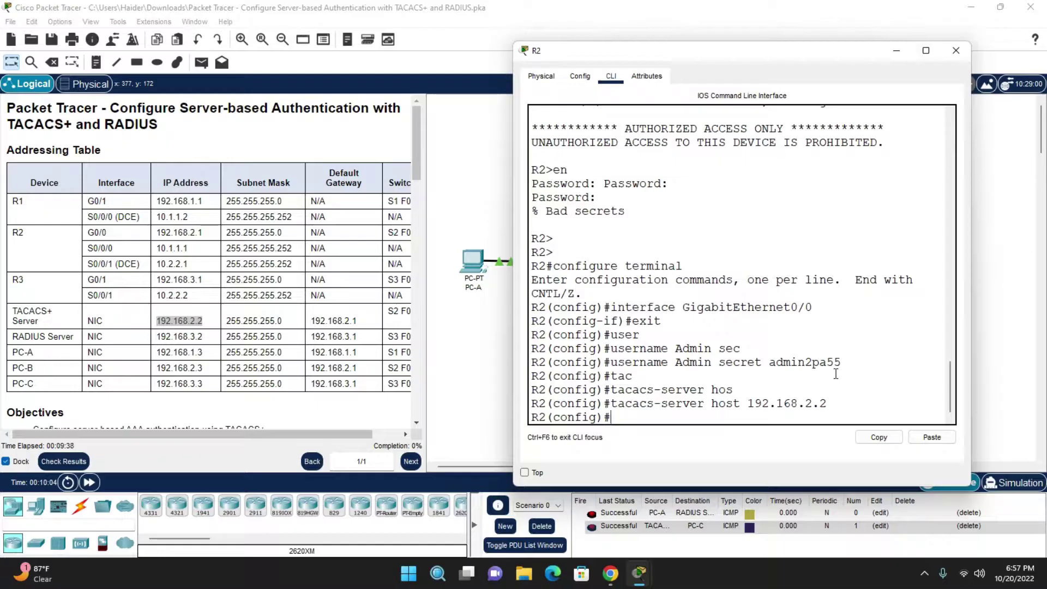
Step: Start the tacacs-server key command and remove the wrongly pasted IP address
text(ta)
key(Tab)
text(ke)
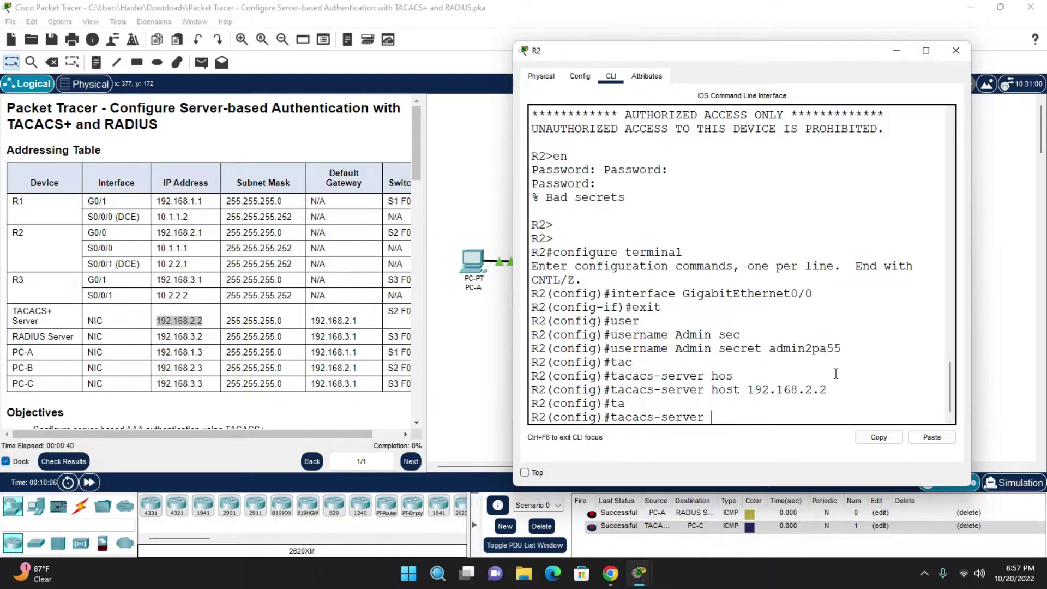
key(Tab)
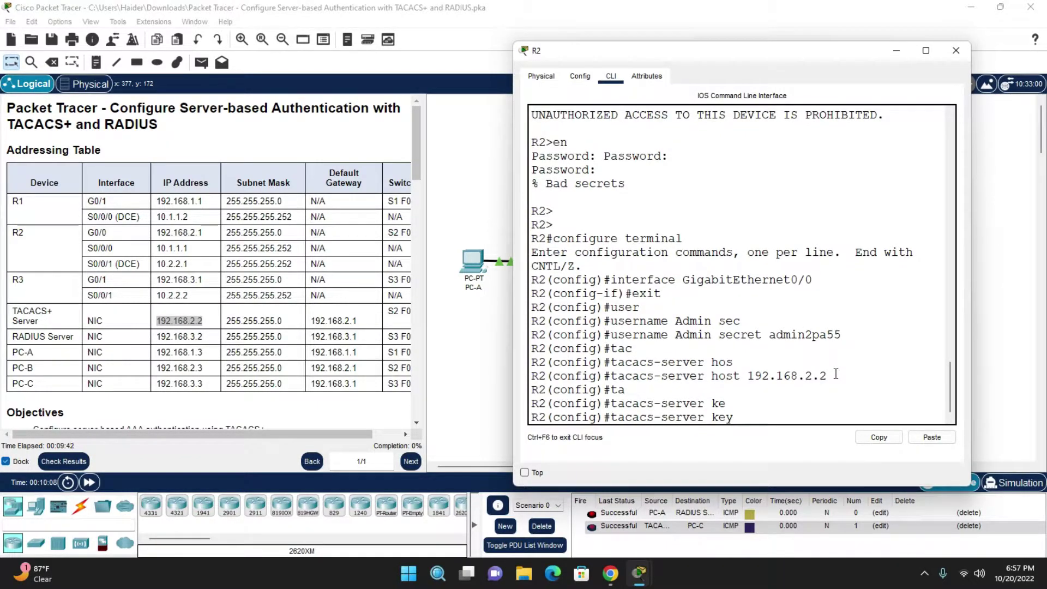
click(936, 439)
key(BackSpace)
key(BackSpace)
key(BackSpace)
key(BackSpace)
key(BackSpace)
key(BackSpace)
key(BackSpace)
key(BackSpace)
key(BackSpace)
key(BackSpace)
Step: Copy R2's TACACS+ key from the instructions and complete the tacacs-server key command
scroll(171, 315, down, 7)
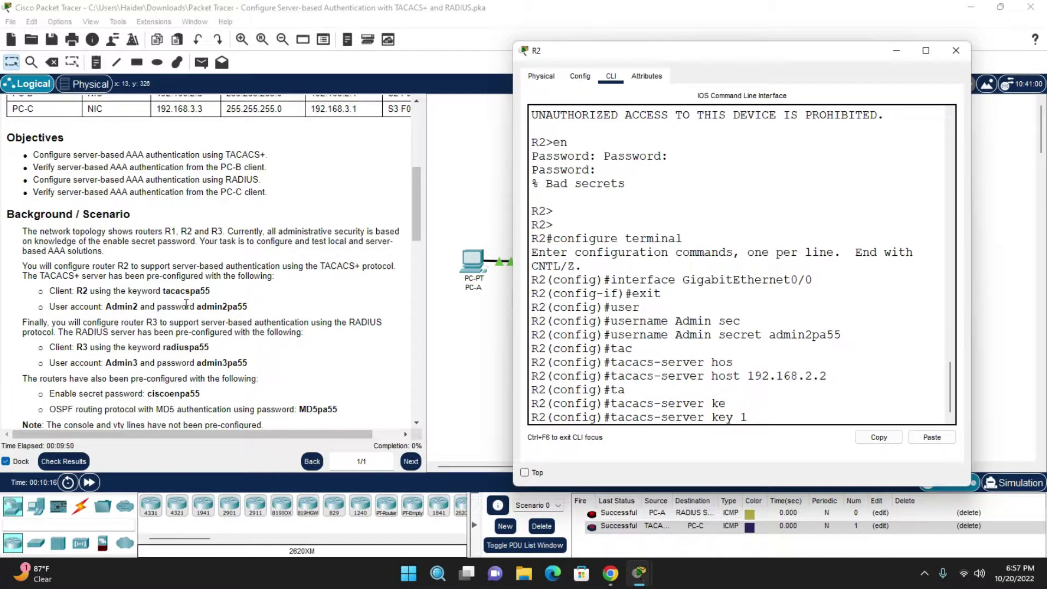
drag(164, 294, 210, 295)
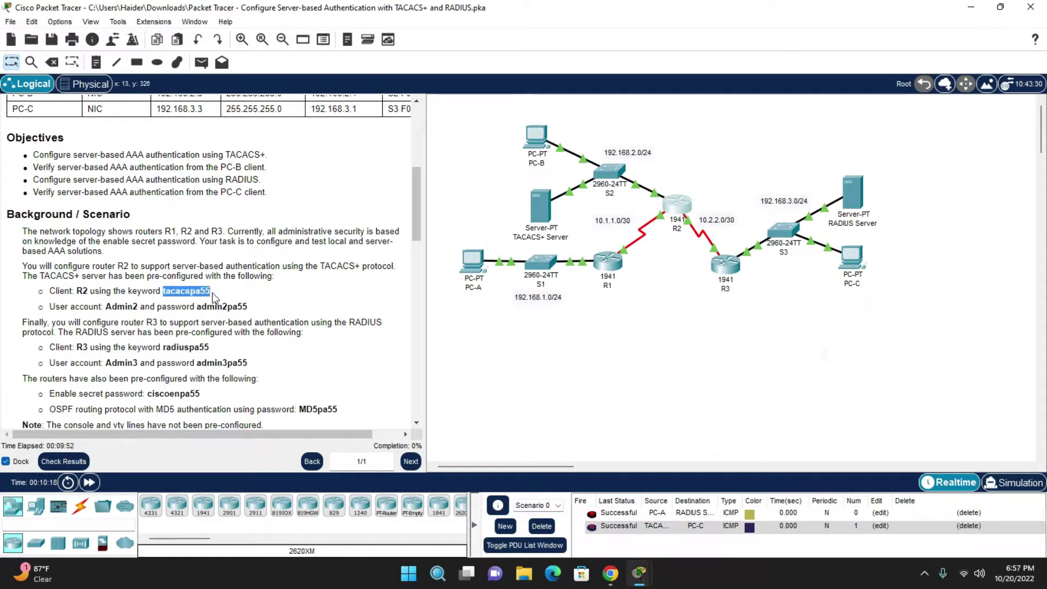
right_click(208, 294)
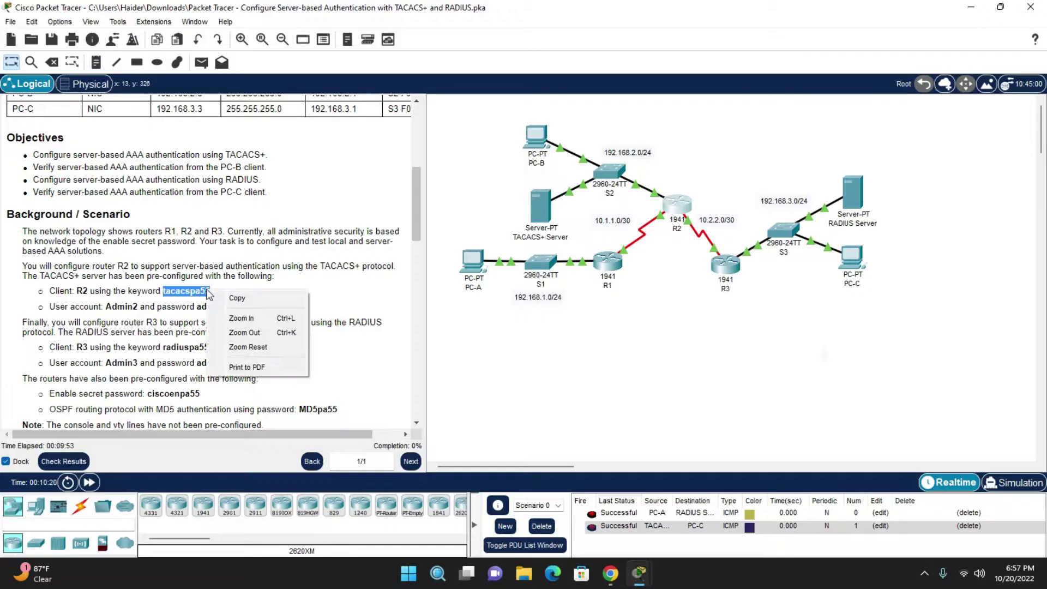
click(237, 298)
click(683, 207)
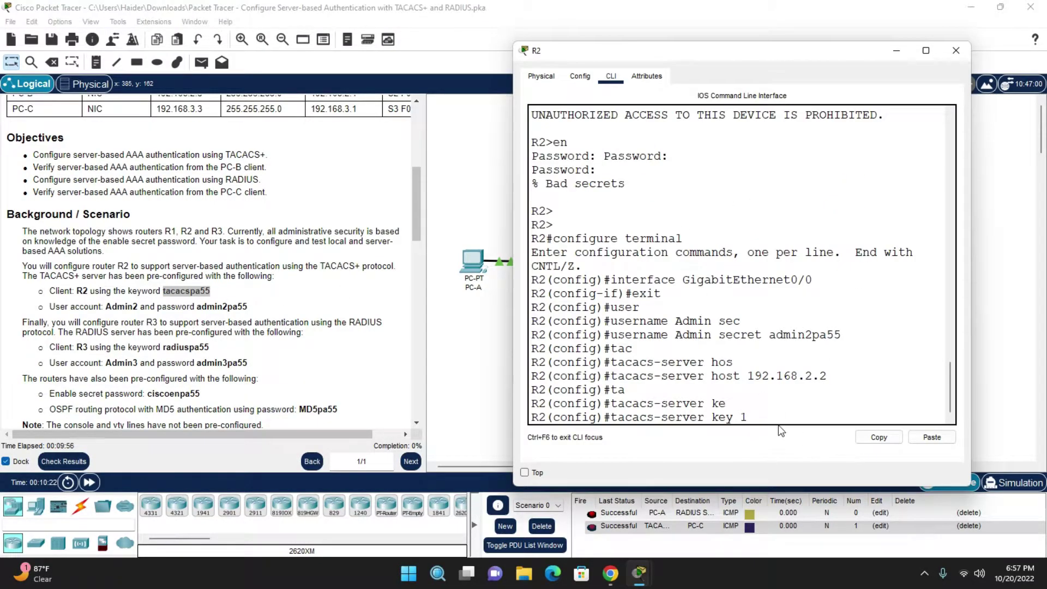
key(BackSpace)
click(932, 437)
key(Return)
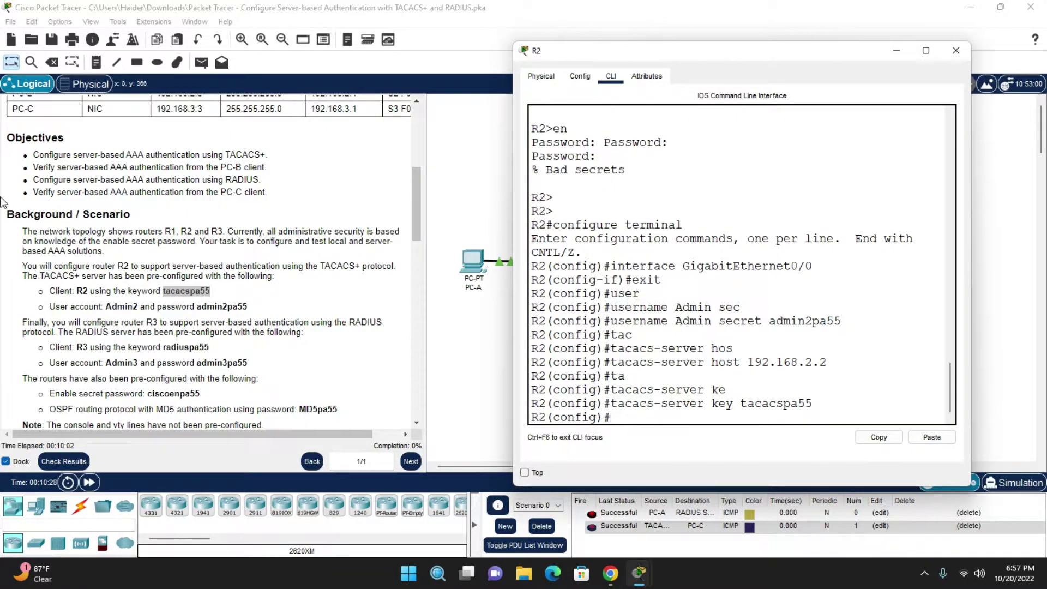
scroll(101, 256, down, 5)
scroll(100, 255, down, 5)
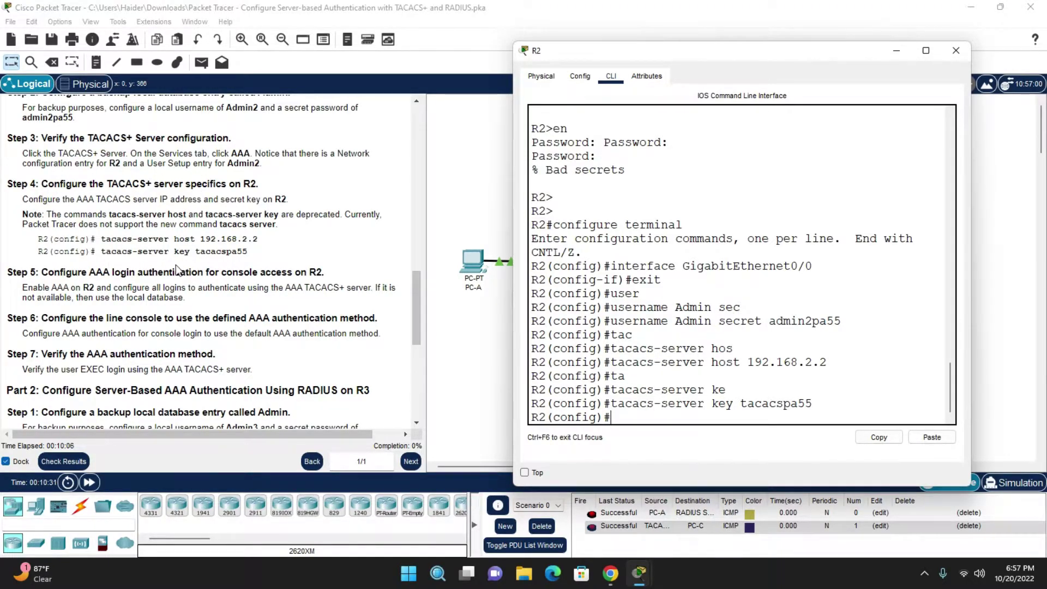
Step: Run 'aaa new-model' on R2 to enable AAA
scroll(176, 264, down, 1)
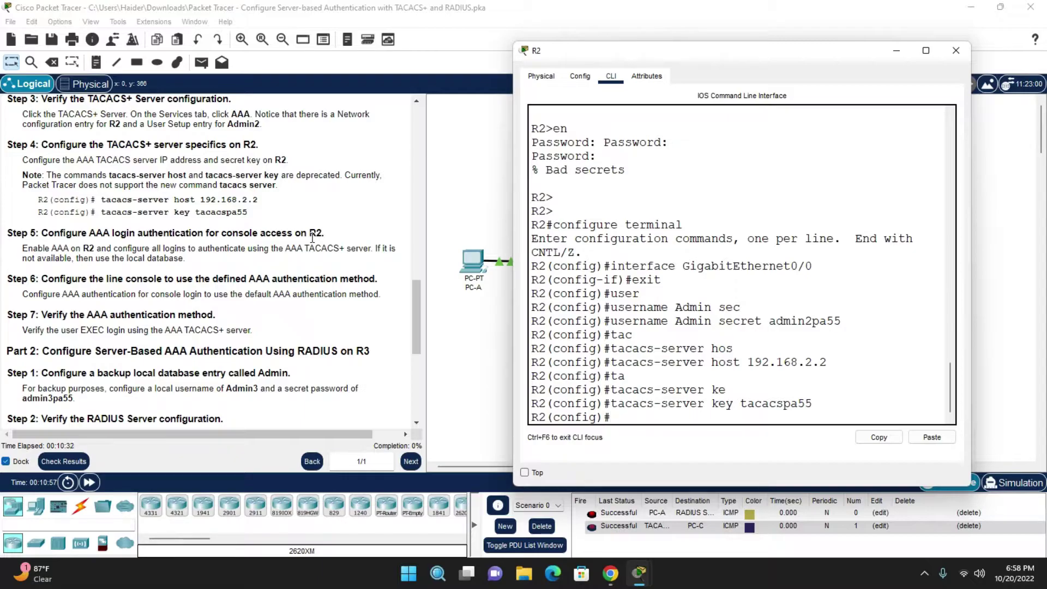
text(aaa new)
key(Tab)
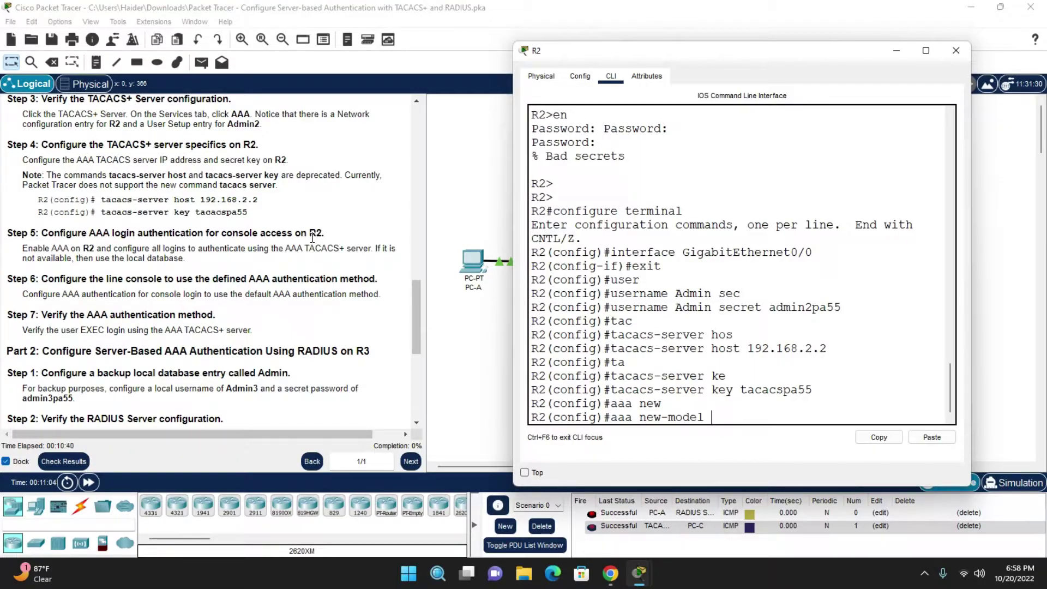
key(Return)
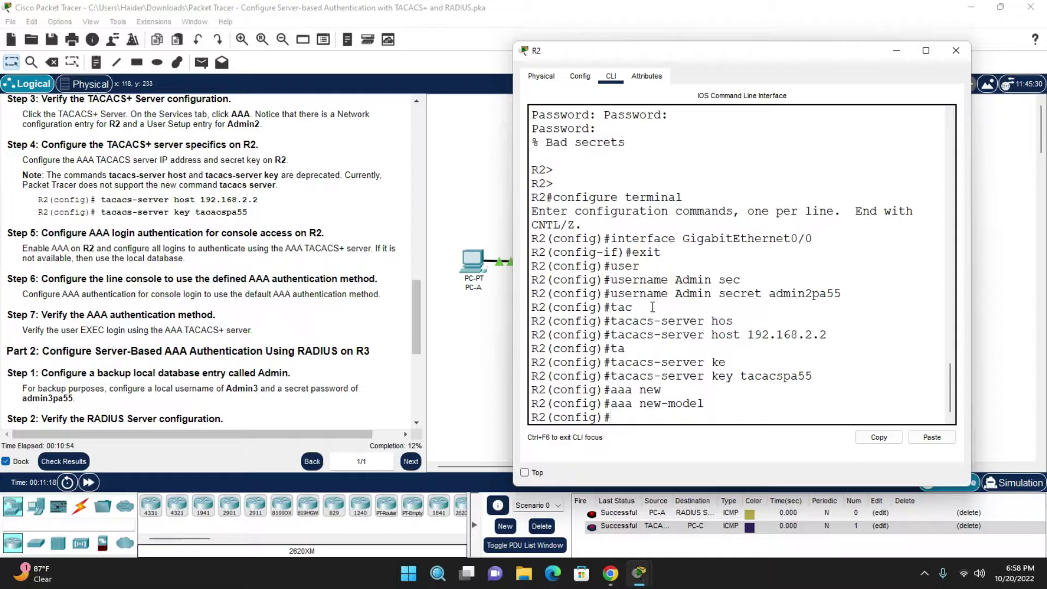
Step: Enter 'aaa authentication login default group tacacs+ local' on R2
text(aaa authe)
key(Tab)
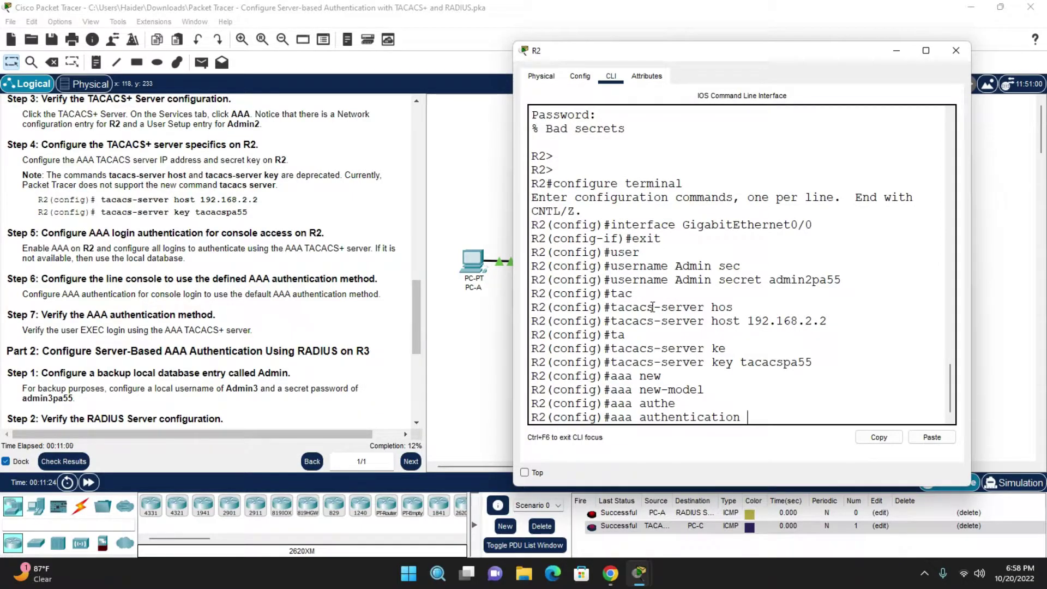
text(logi)
key(Tab)
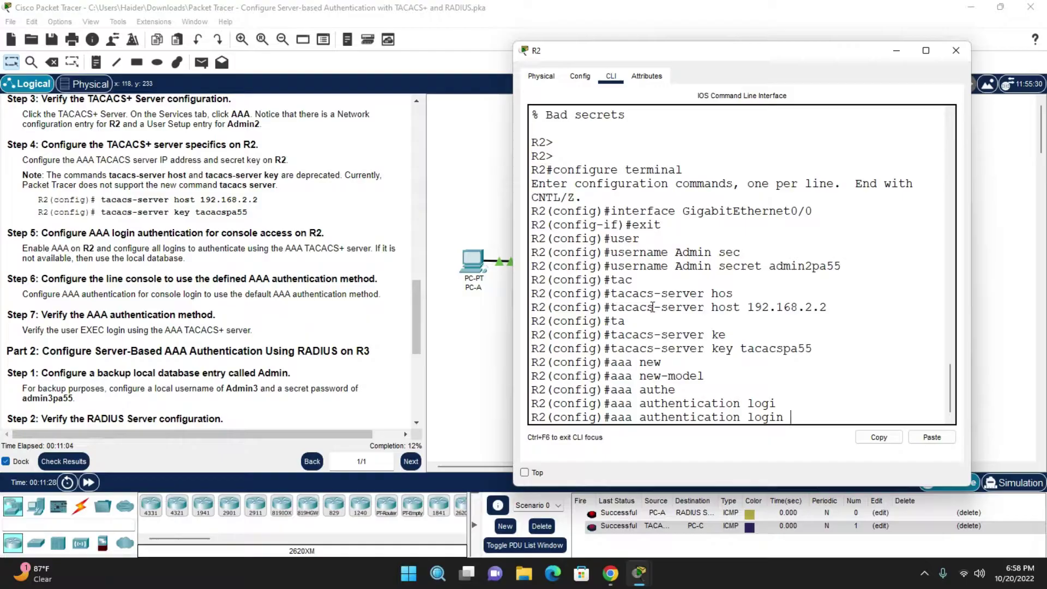
text(de)
key(Tab)
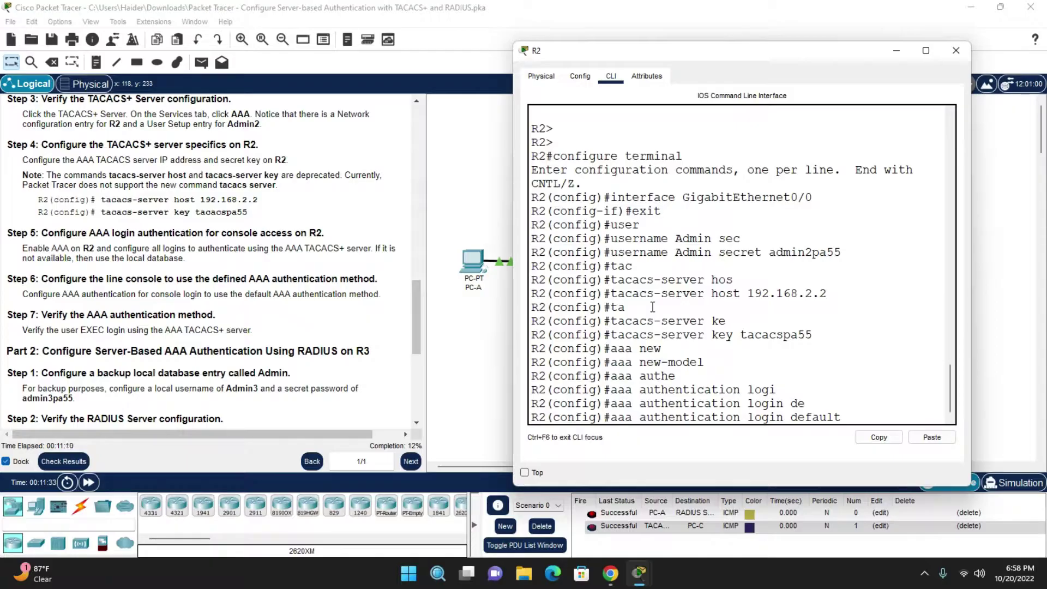
text(gr)
key(Tab)
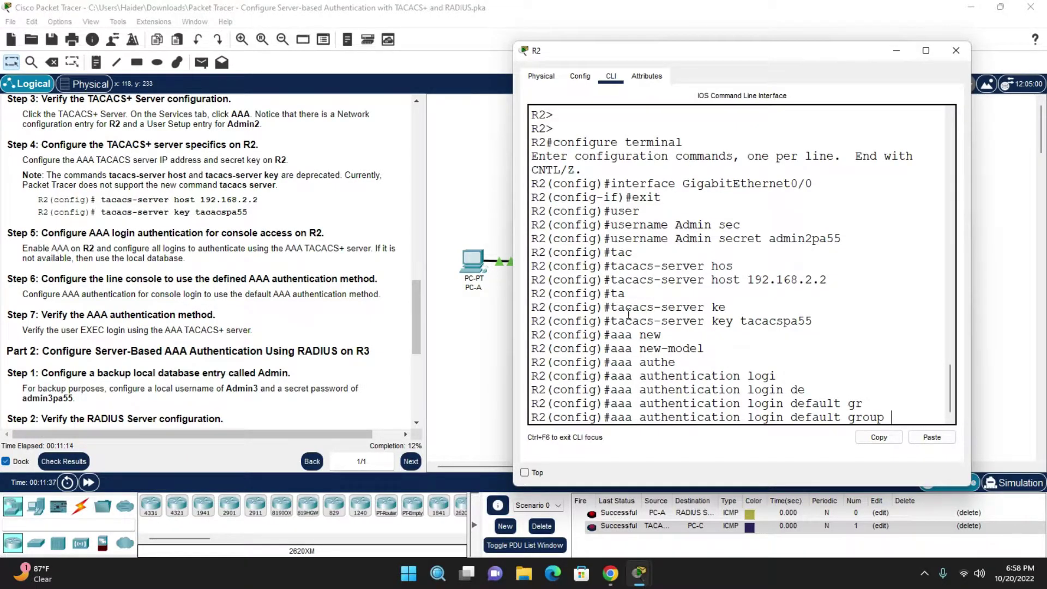
drag(513, 264, 331, 247)
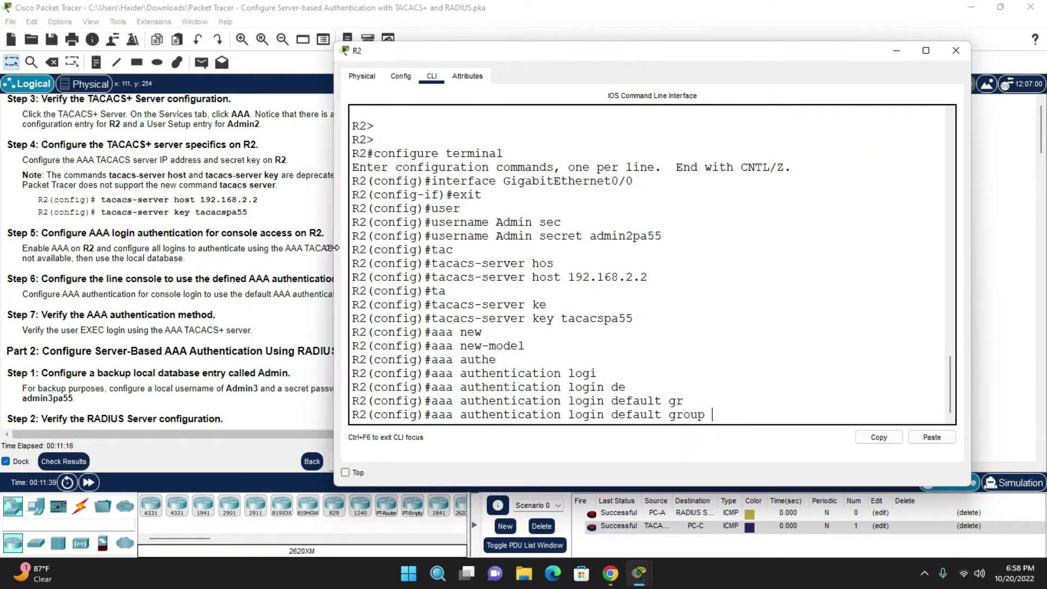
text(tac)
key(Tab)
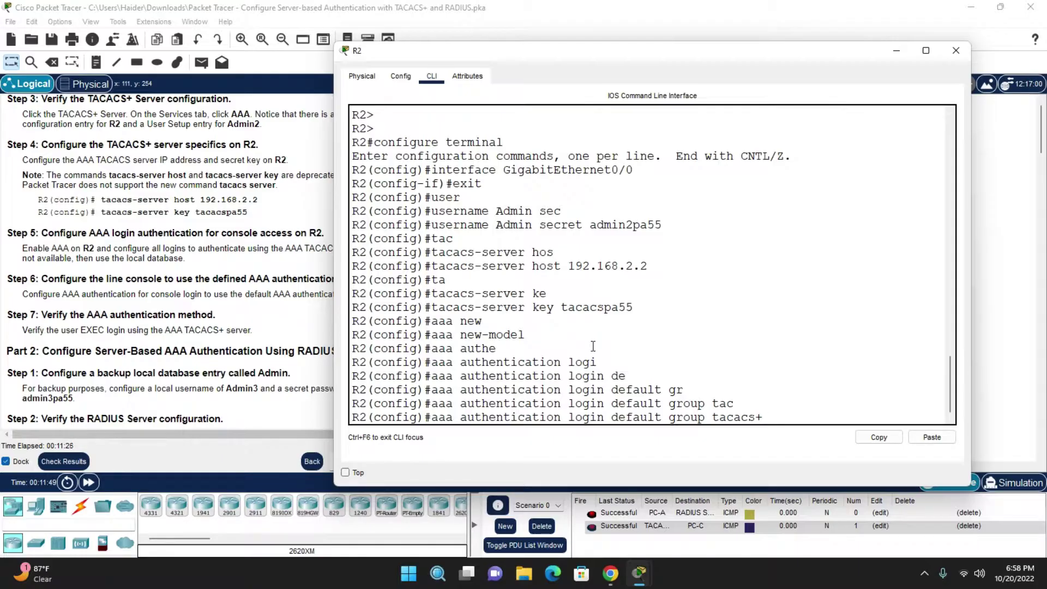
text(loca)
drag(431, 224, 665, 228)
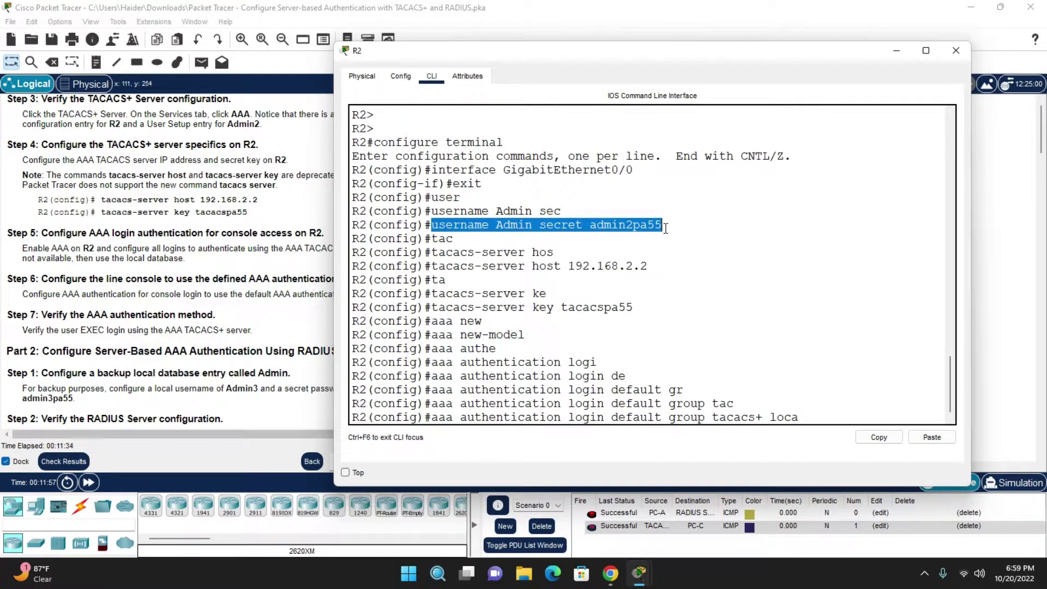
drag(762, 417, 712, 417)
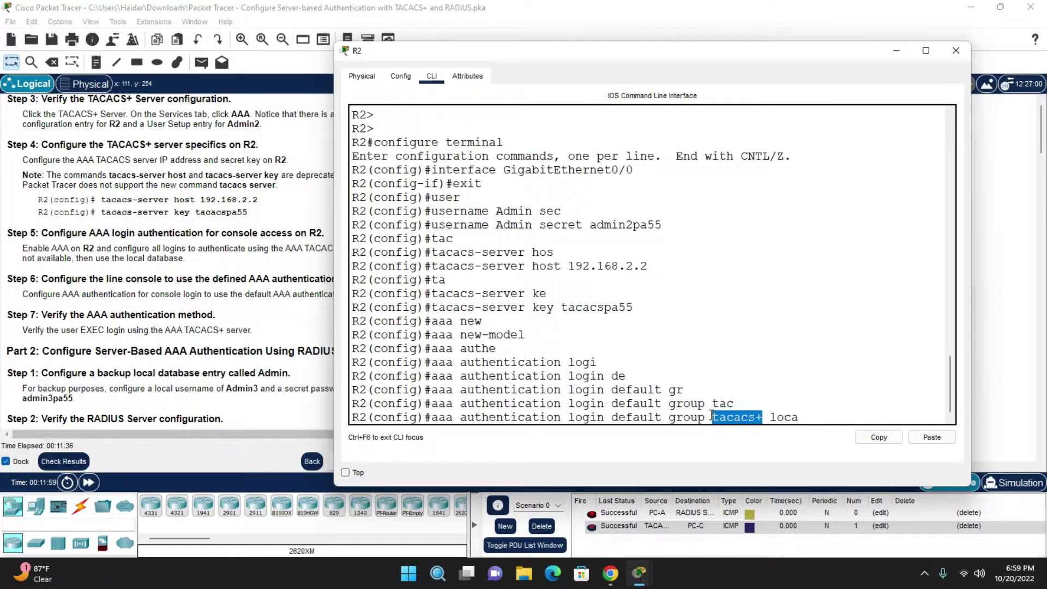
click(808, 420)
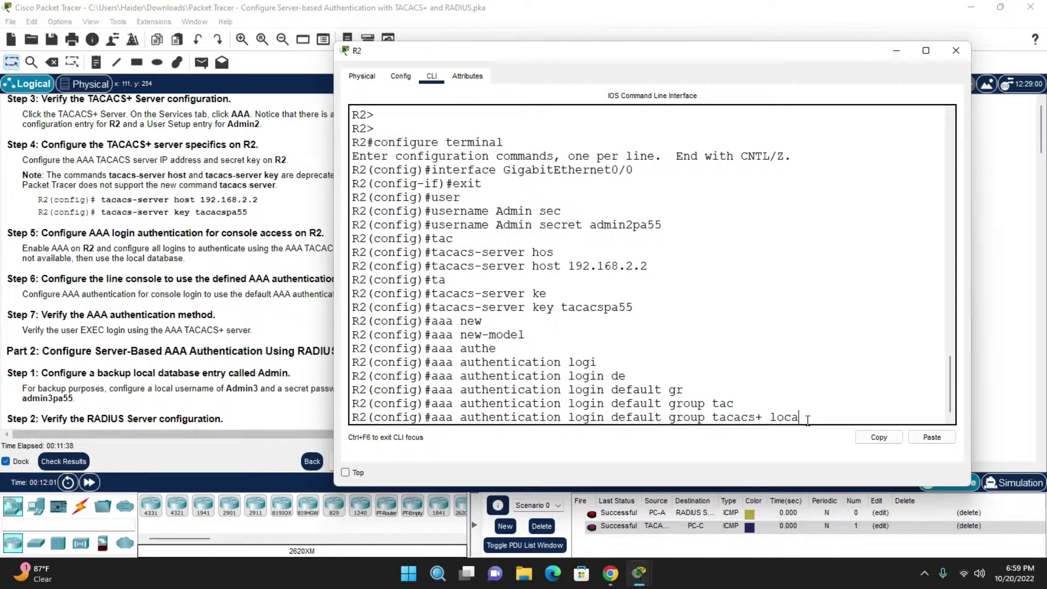
text(l)
key(Return)
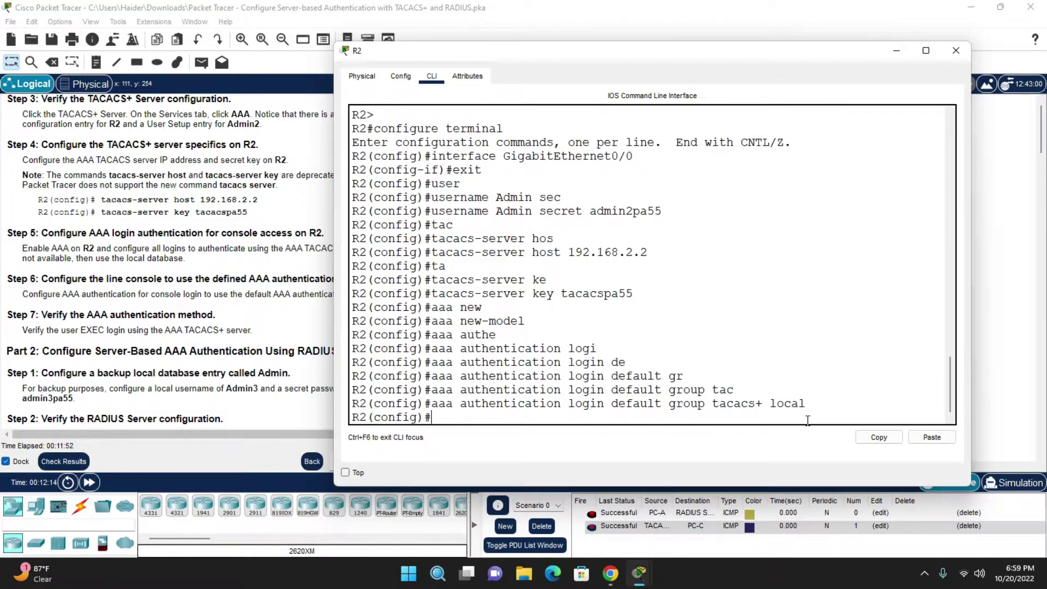
drag(806, 403, 769, 403)
click(275, 352)
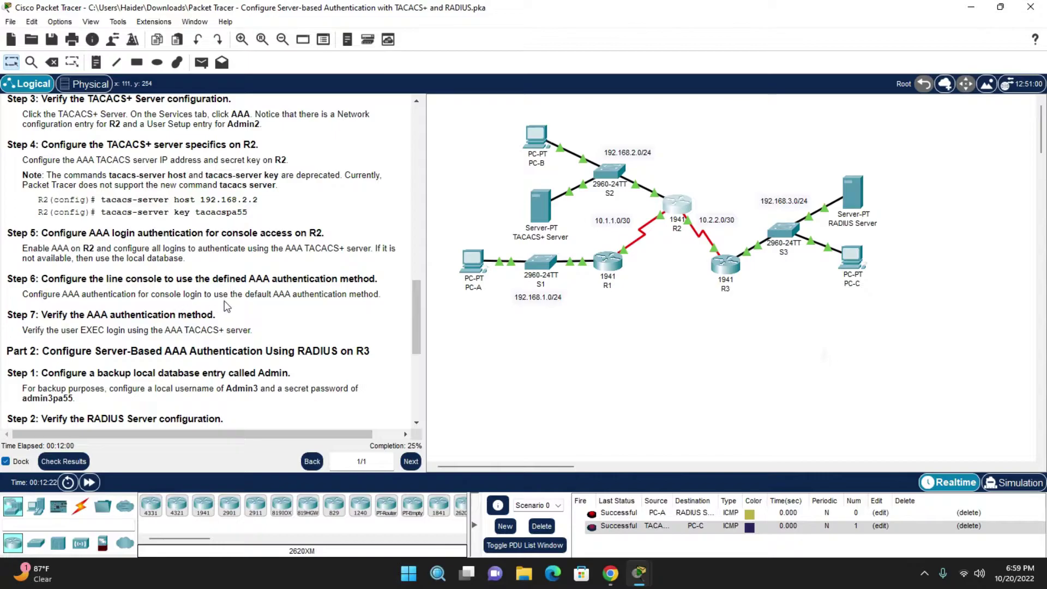
scroll(108, 315, down, 1)
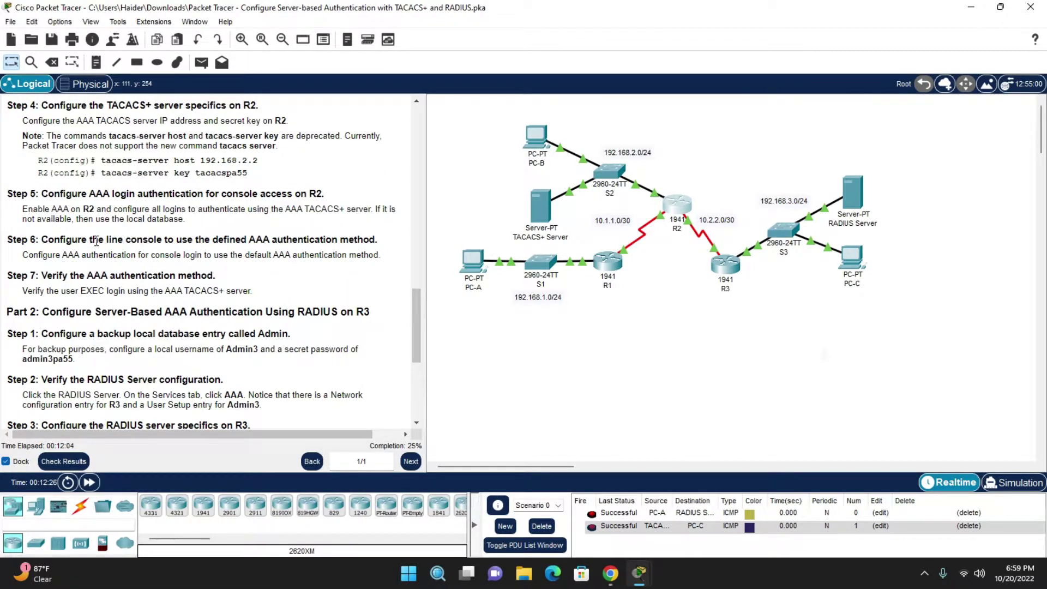
drag(42, 239, 389, 244)
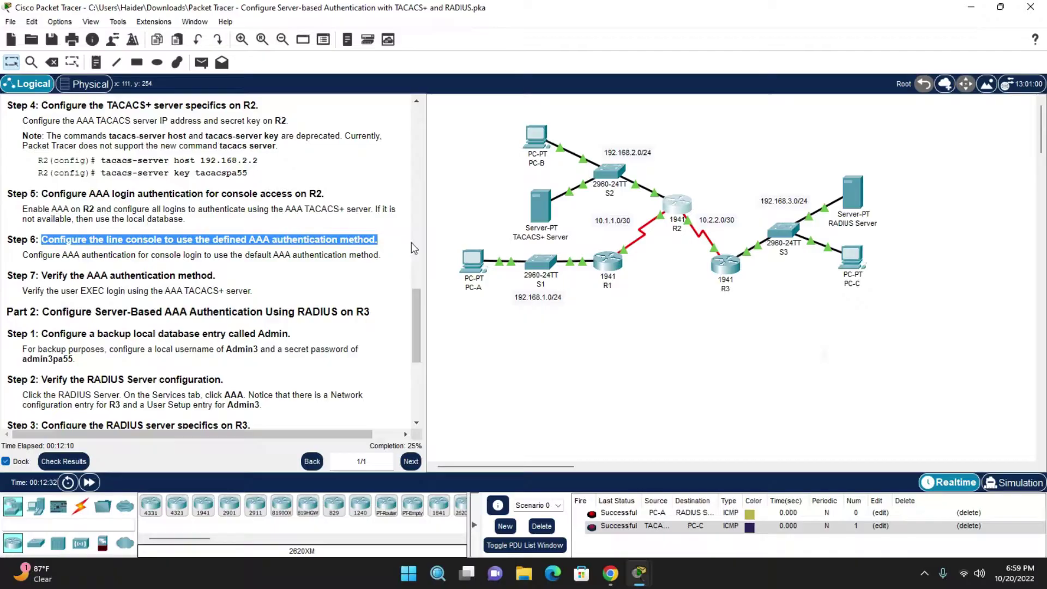
click(690, 208)
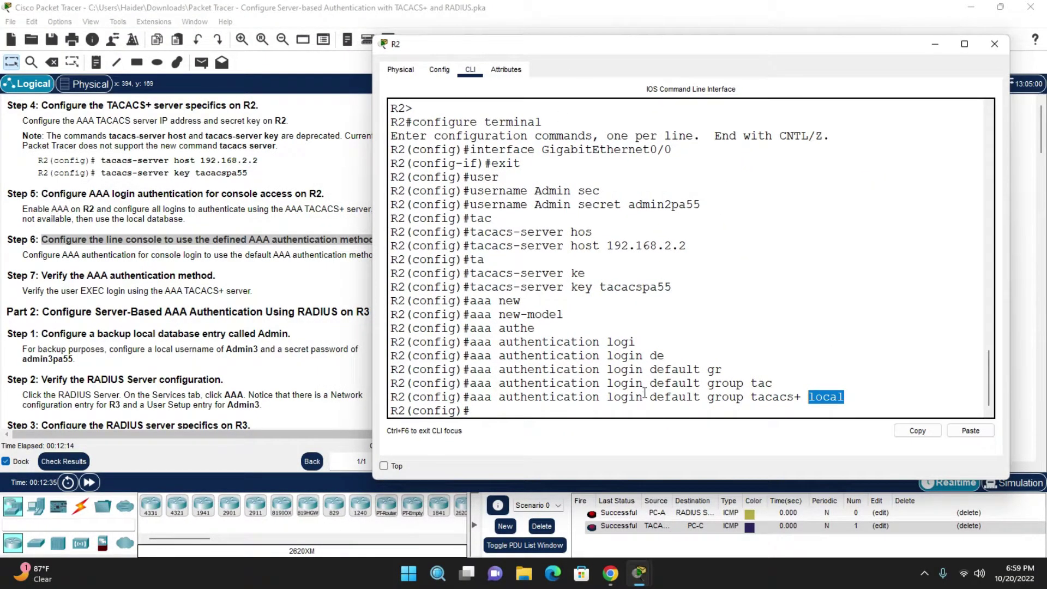
Step: Enter 'line console 0' on R2 and apply 'login authentication default' to it
click(527, 413)
text(line)
text( con)
key(Tab)
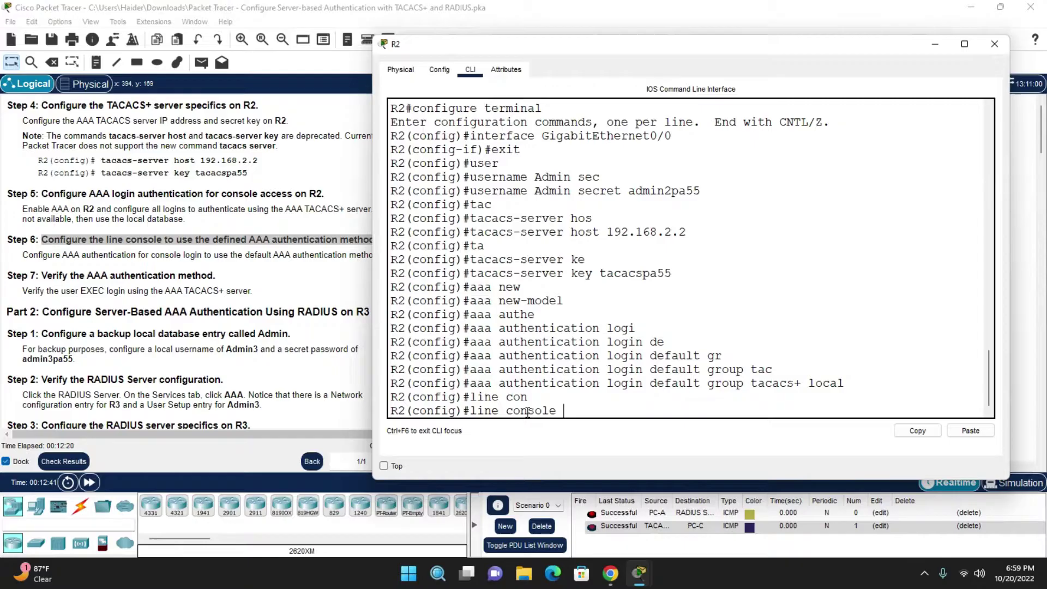
text(0)
key(Return)
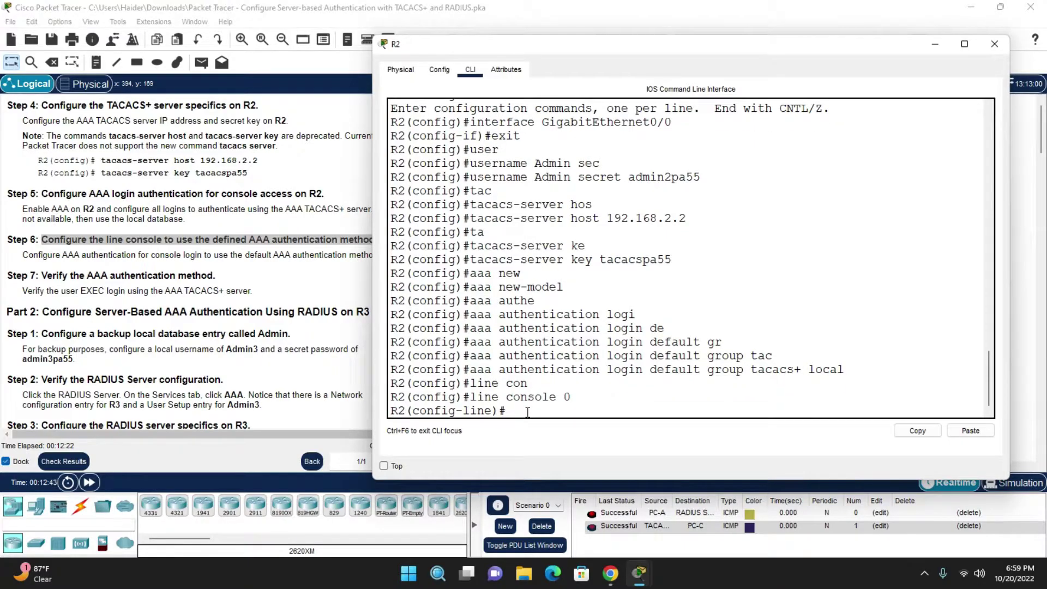
text(login)
key(Tab)
text(auth)
key(Tab)
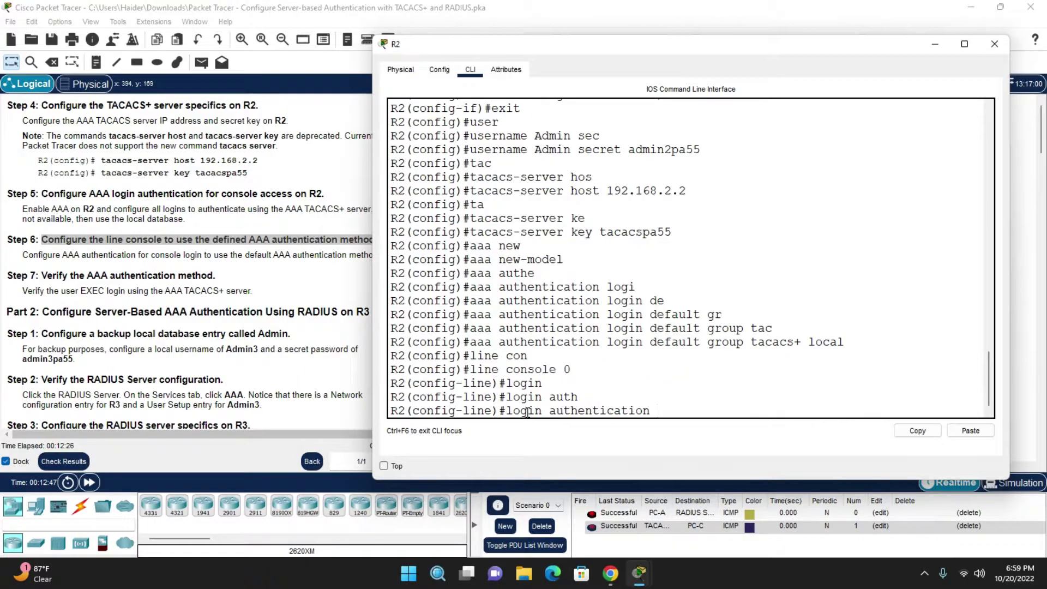
text(de)
key(Tab)
key(Return)
key(Return)
key(Return)
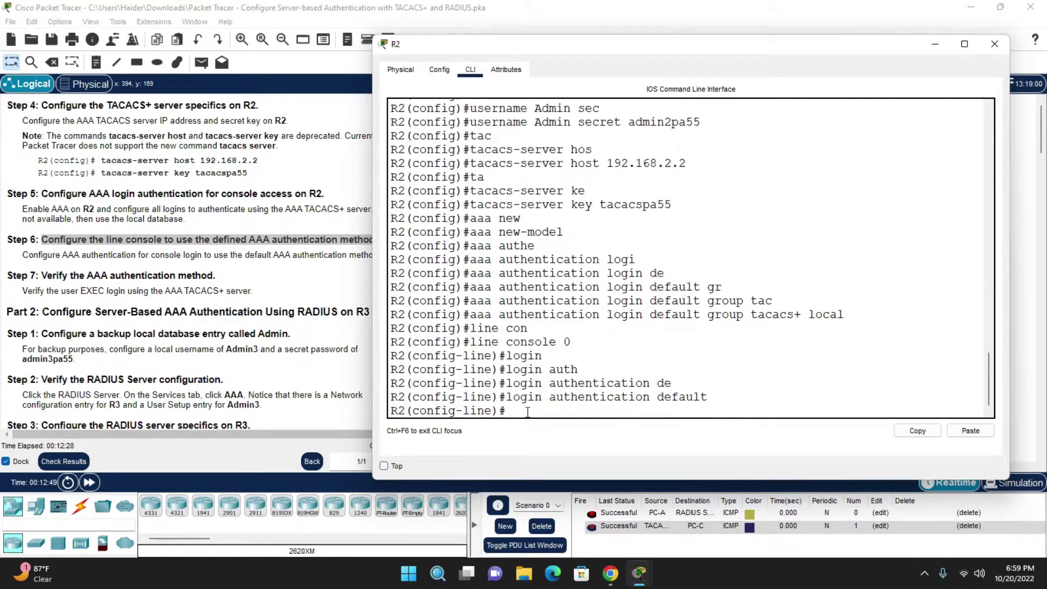
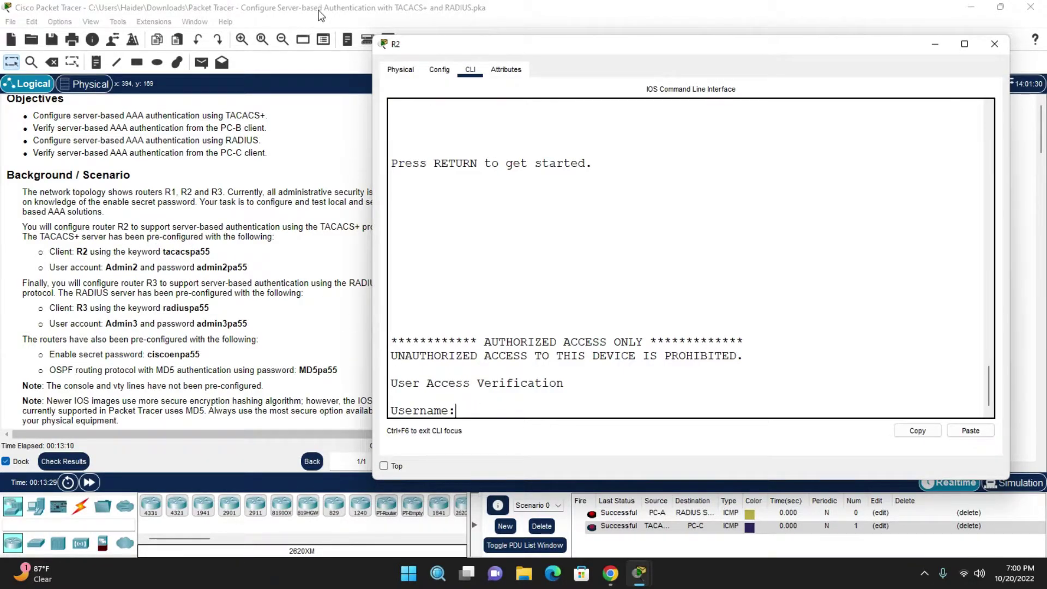
Step: Show the TACACS+ server's AAA page with client R2 (192.168.2.1), selecting the Admin2 username beside the topology
drag(504, 48, 882, 48)
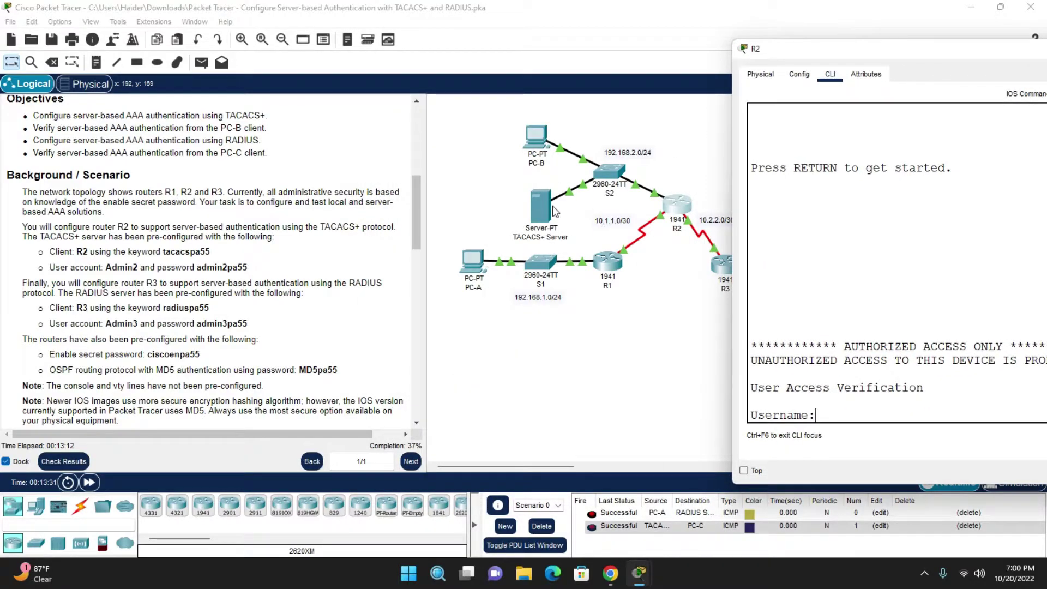
click(549, 206)
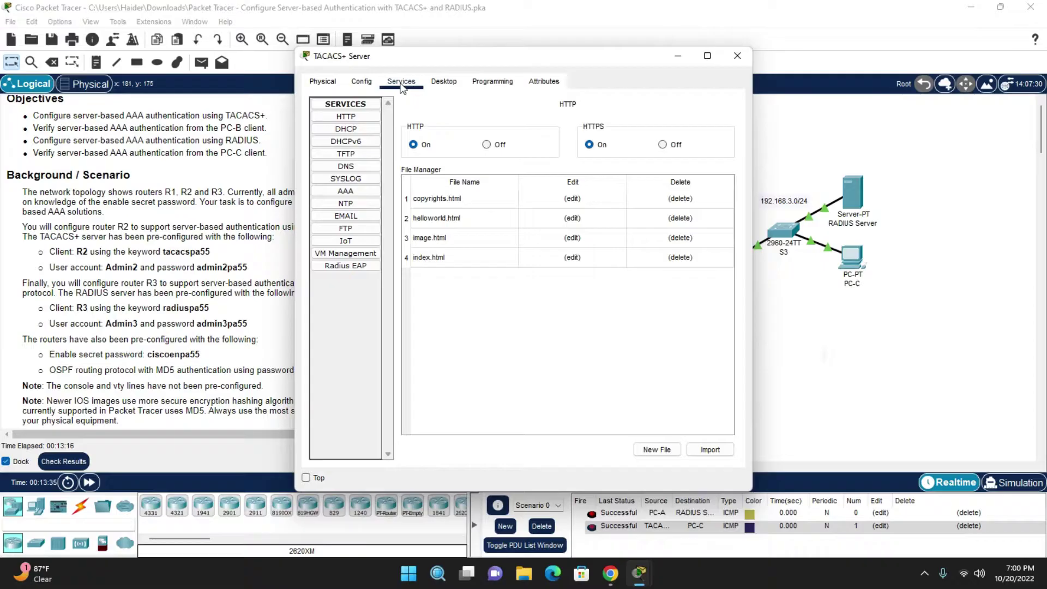
click(346, 191)
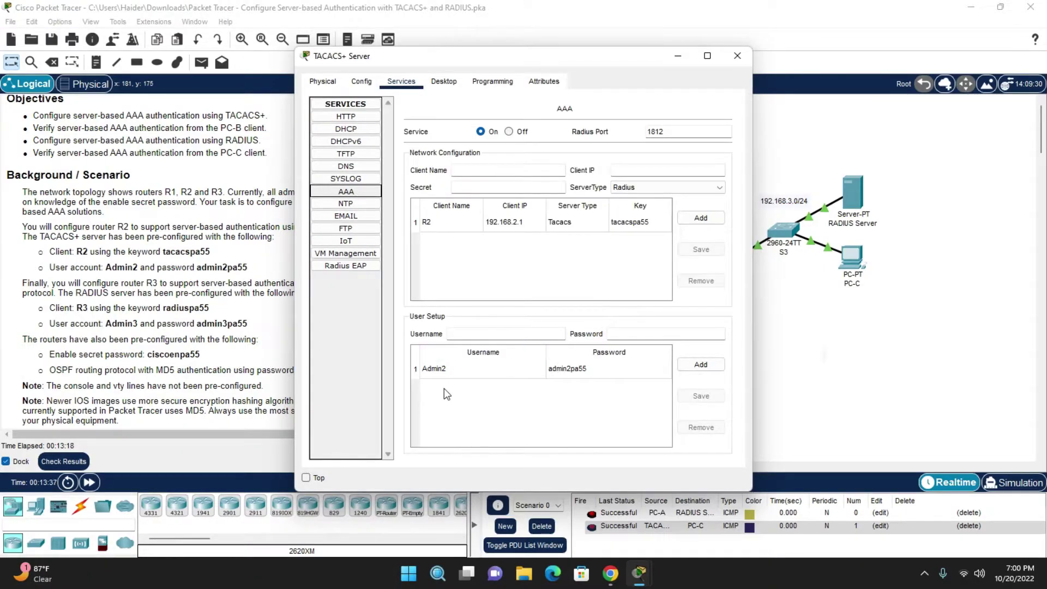
click(445, 369)
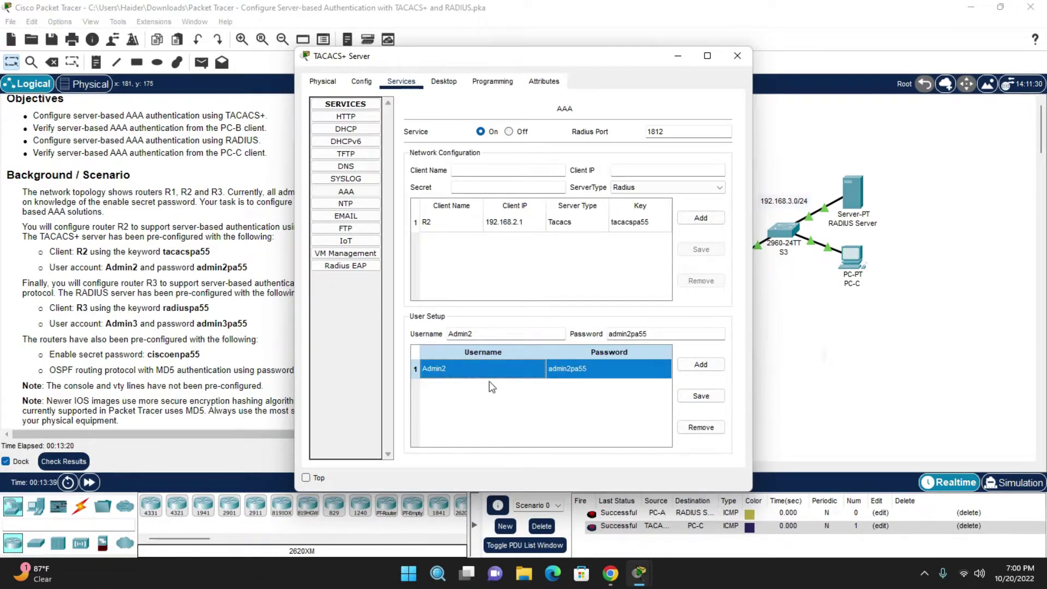
double_click(461, 334)
key(ctrl+c)
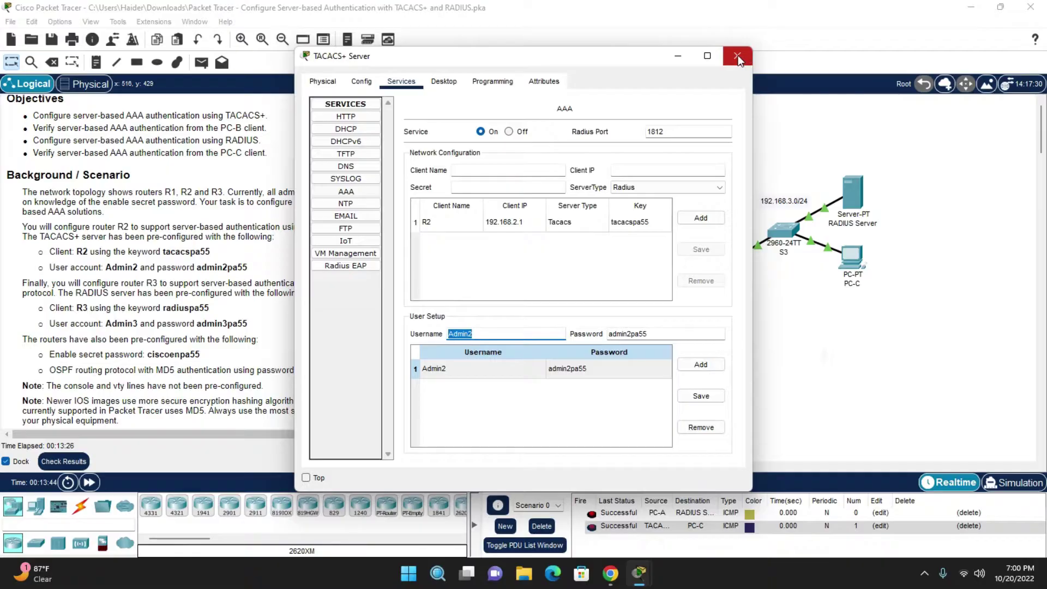
drag(630, 56, 290, 55)
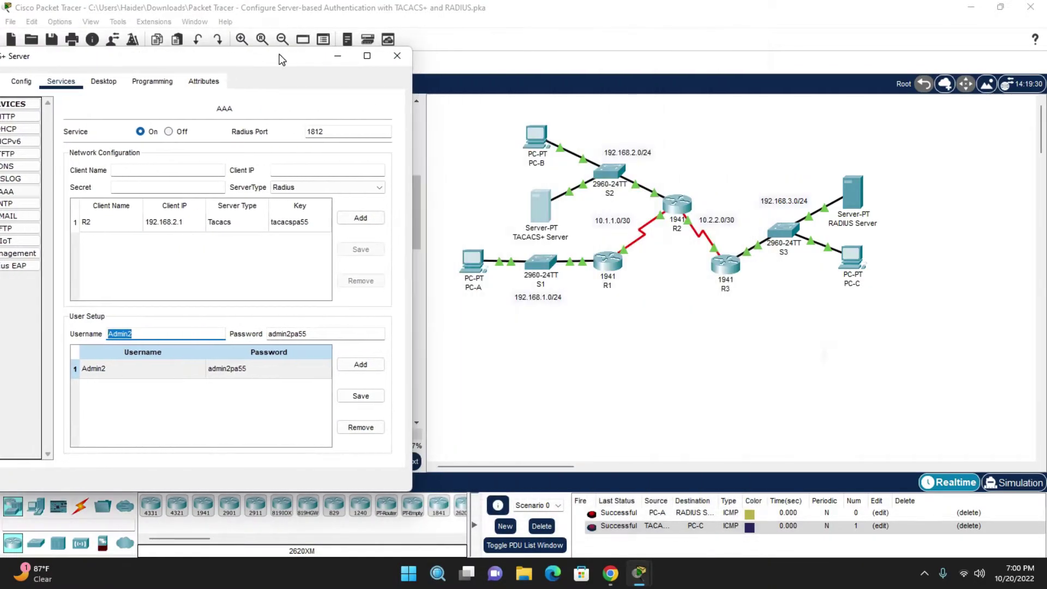
Step: Enter username Admin2 at R2's console login prompt
click(680, 212)
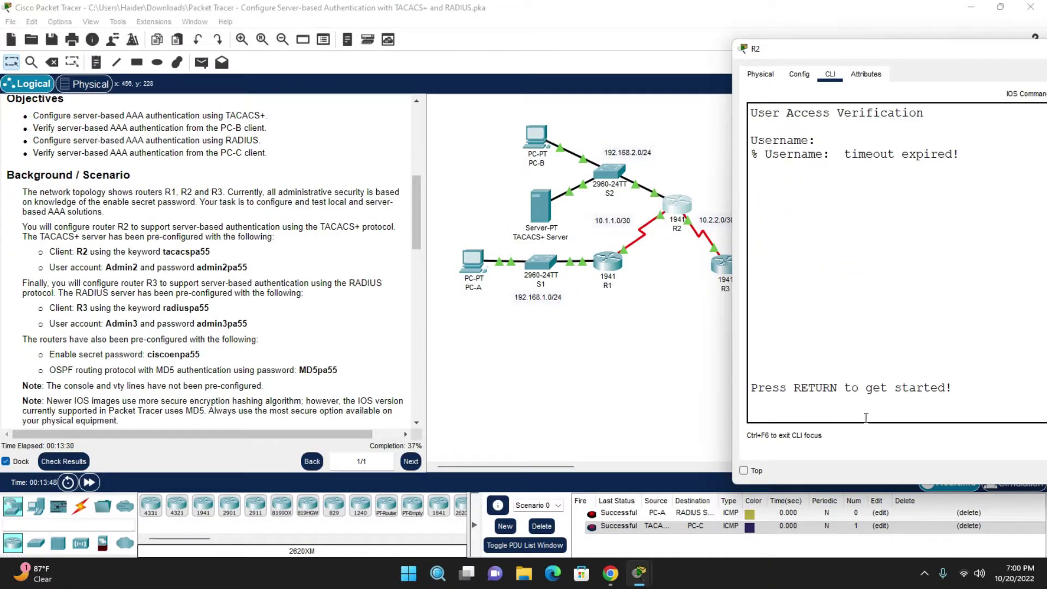
drag(872, 52, 463, 47)
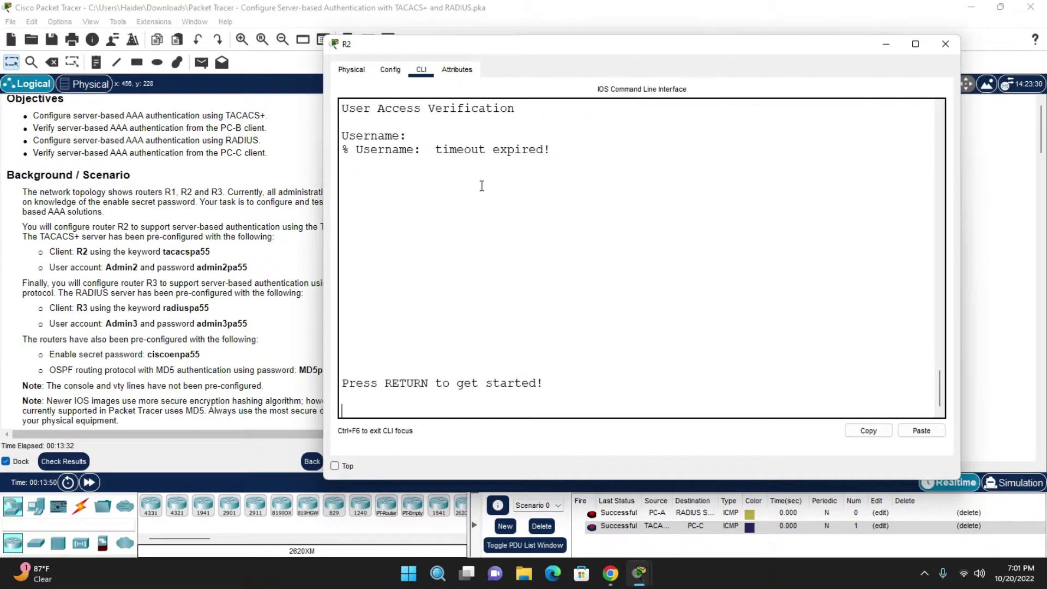
key(Return)
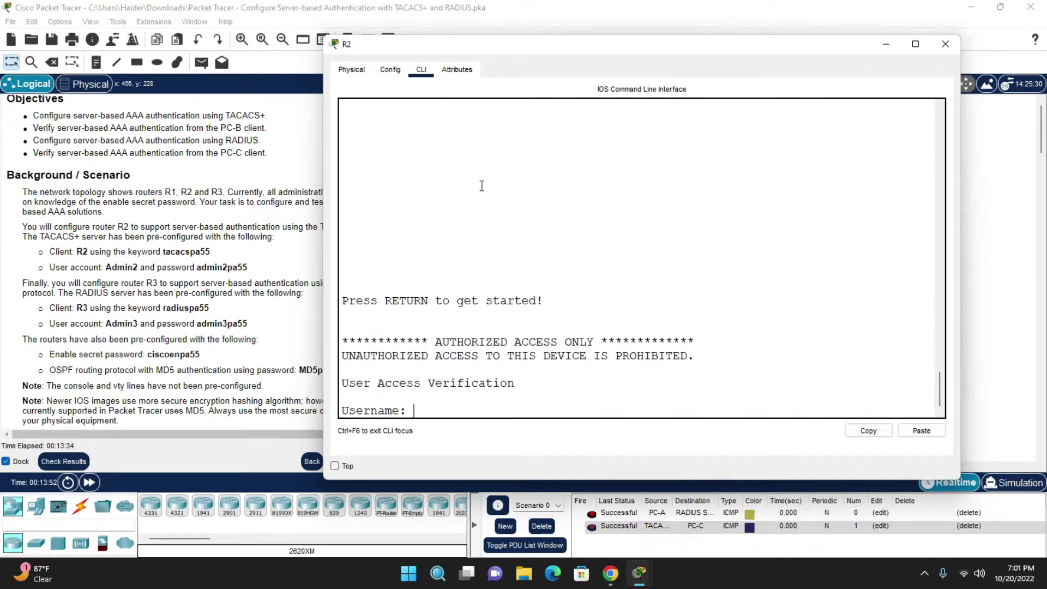
click(921, 431)
key(Return)
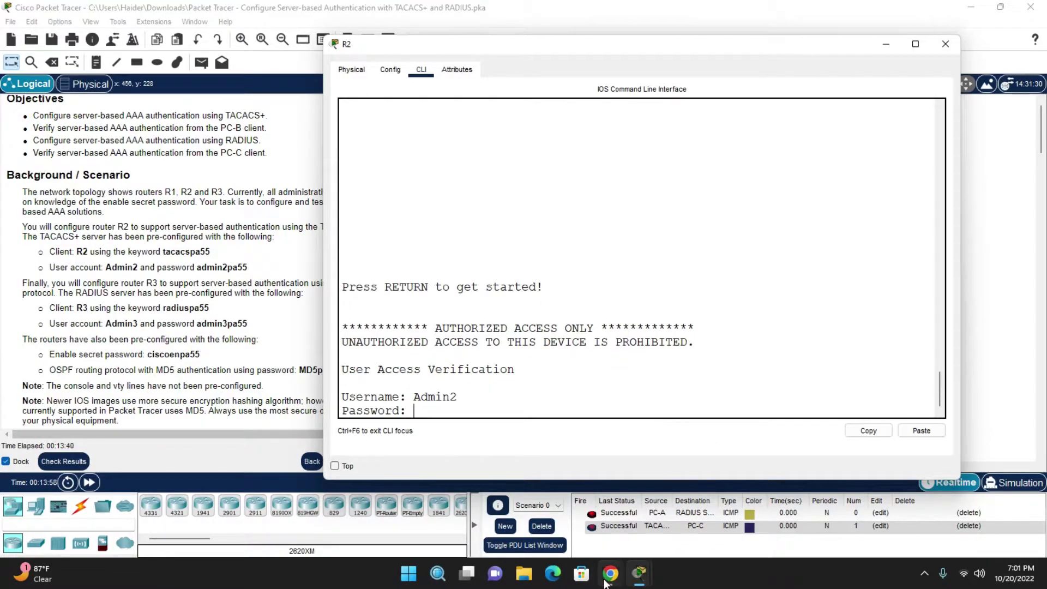
Step: Copy Admin2's password from the TACACS+ server and paste it to reach the R2> prompt
drag(385, 48, 668, 60)
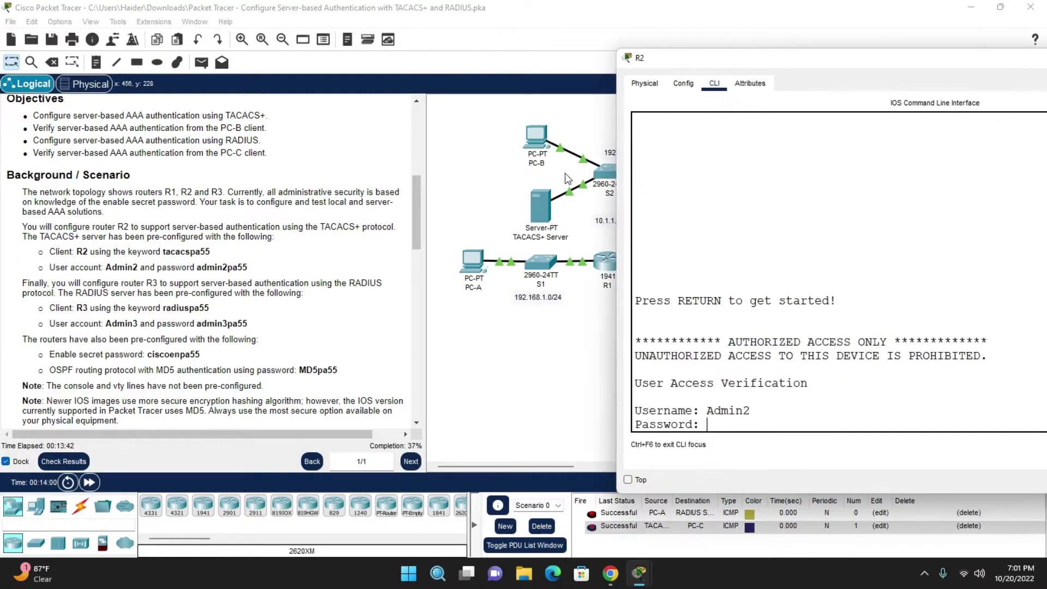
click(540, 214)
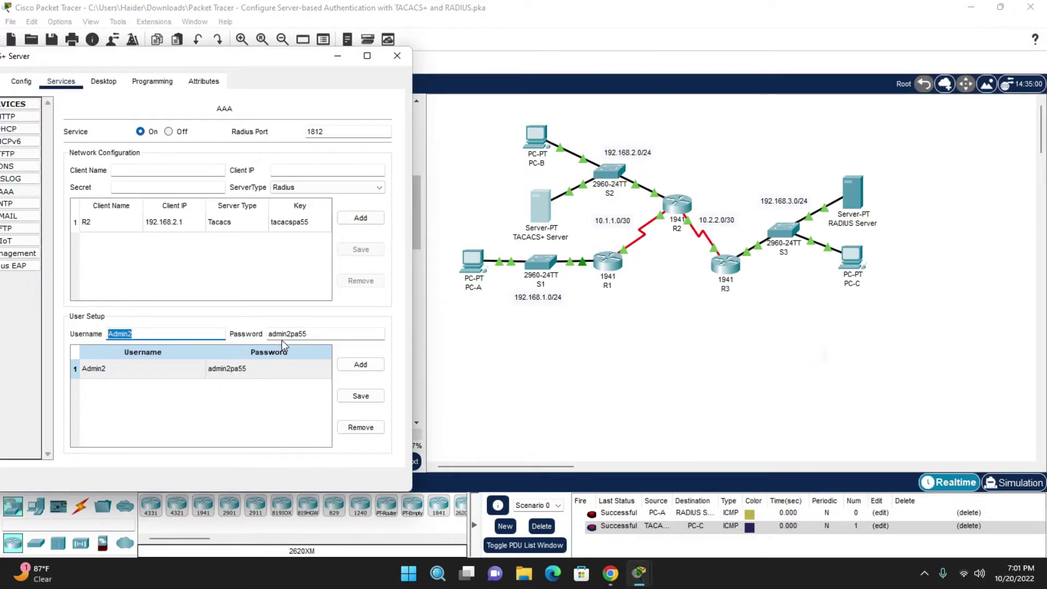
drag(308, 334, 251, 326)
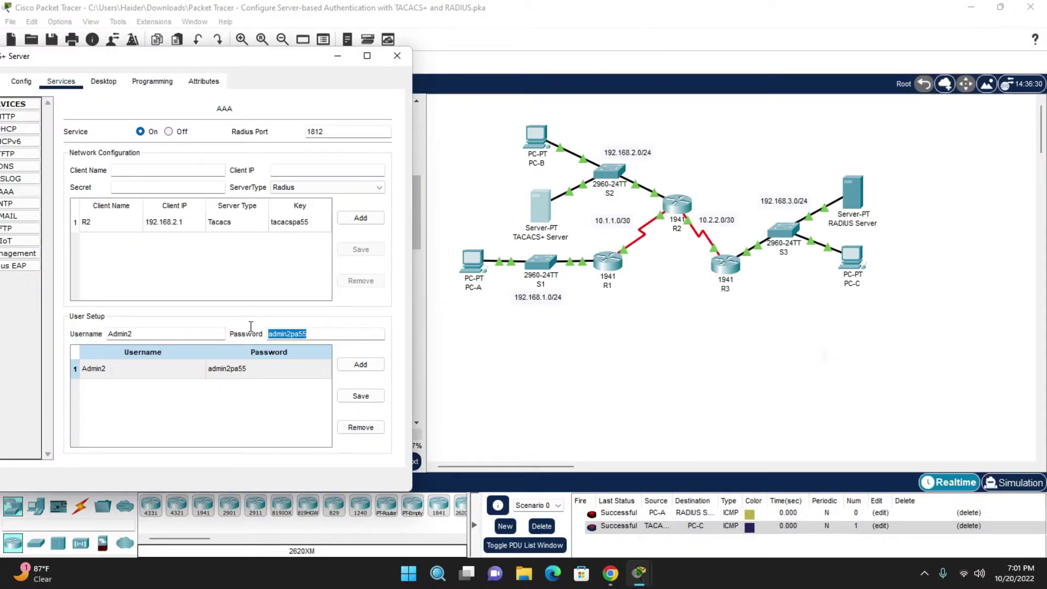
right_click(294, 336)
click(325, 393)
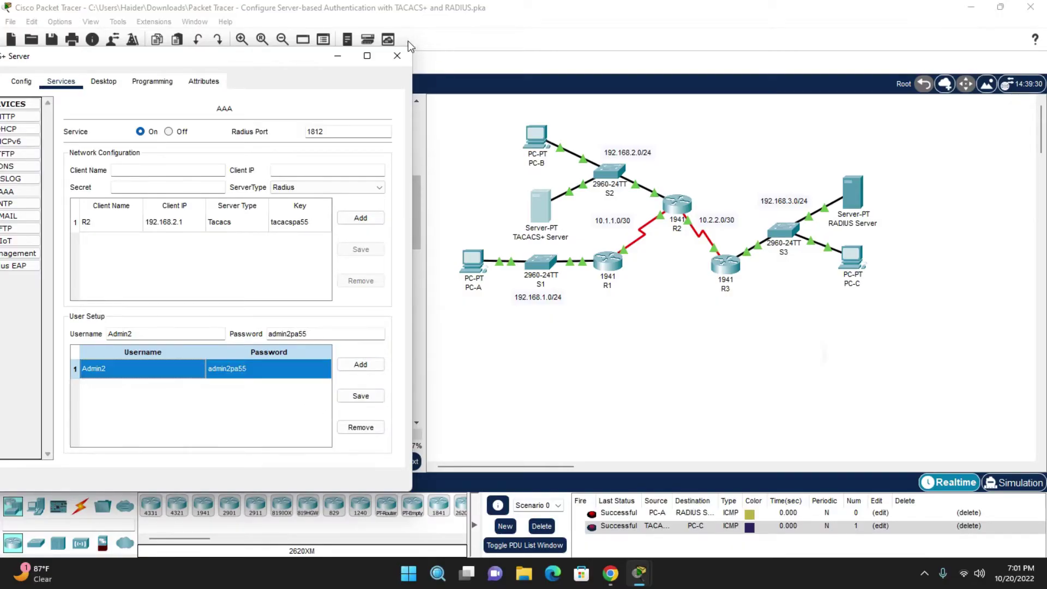
click(397, 55)
click(677, 205)
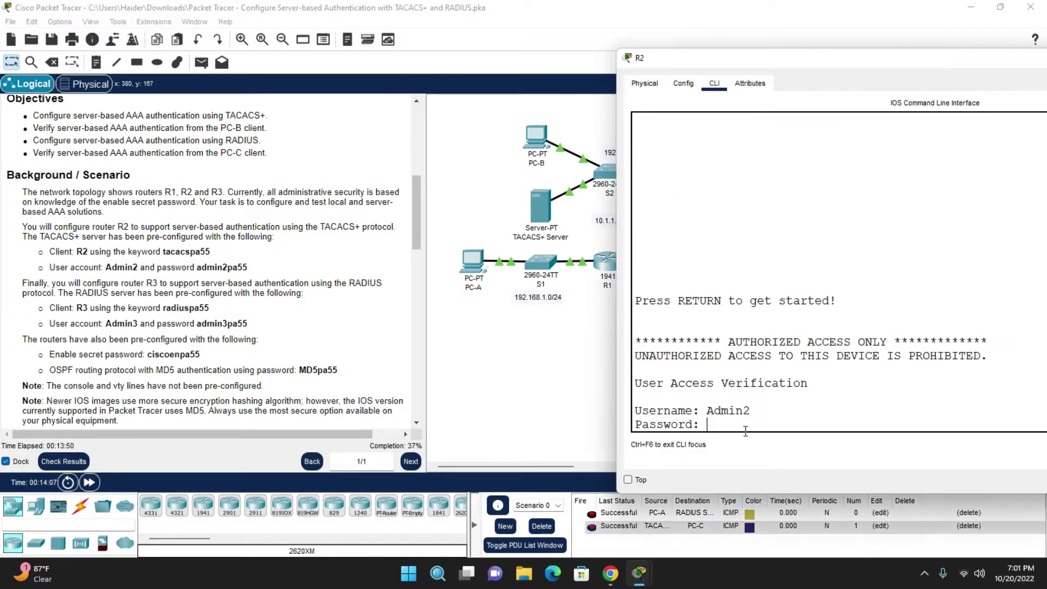
right_click(707, 430)
click(740, 457)
key(Return)
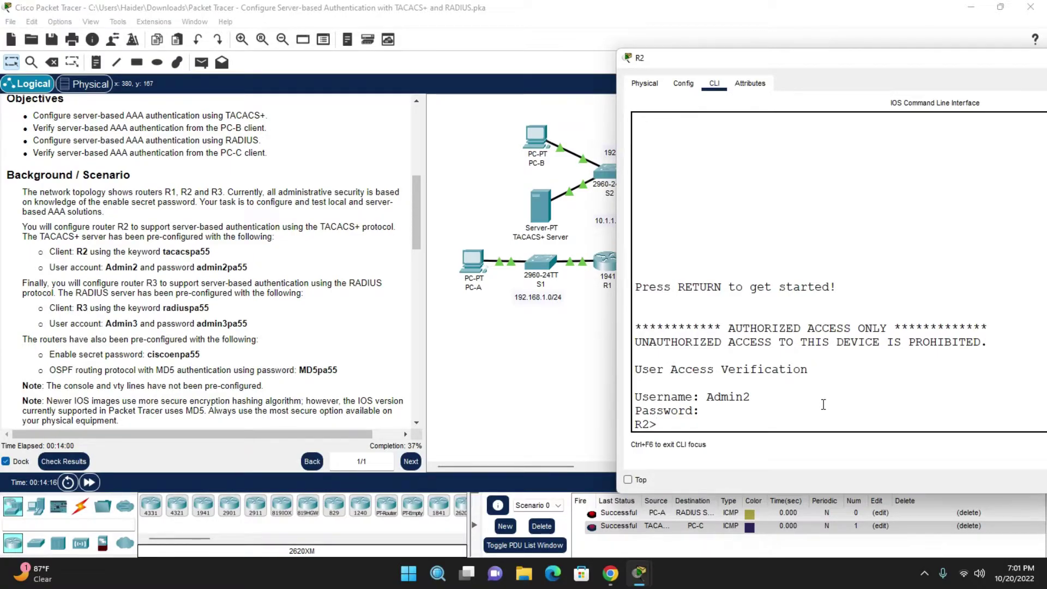
scroll(113, 301, down, 15)
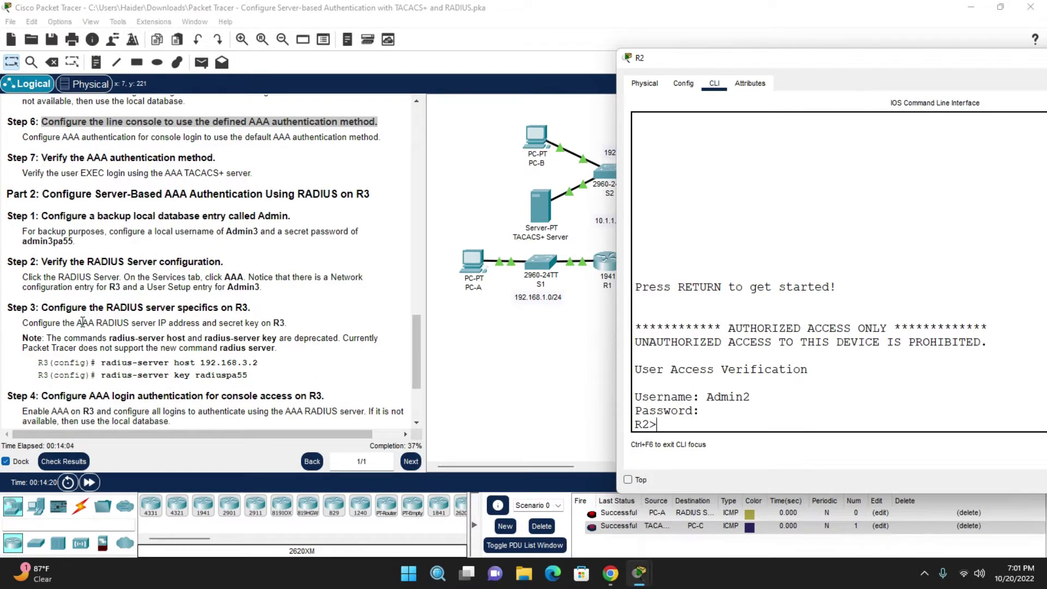
Step: Review the Step 7 verification section in the lab instructions
scroll(91, 321, down, 3)
scroll(92, 320, up, 3)
click(123, 164)
drag(124, 163, 62, 159)
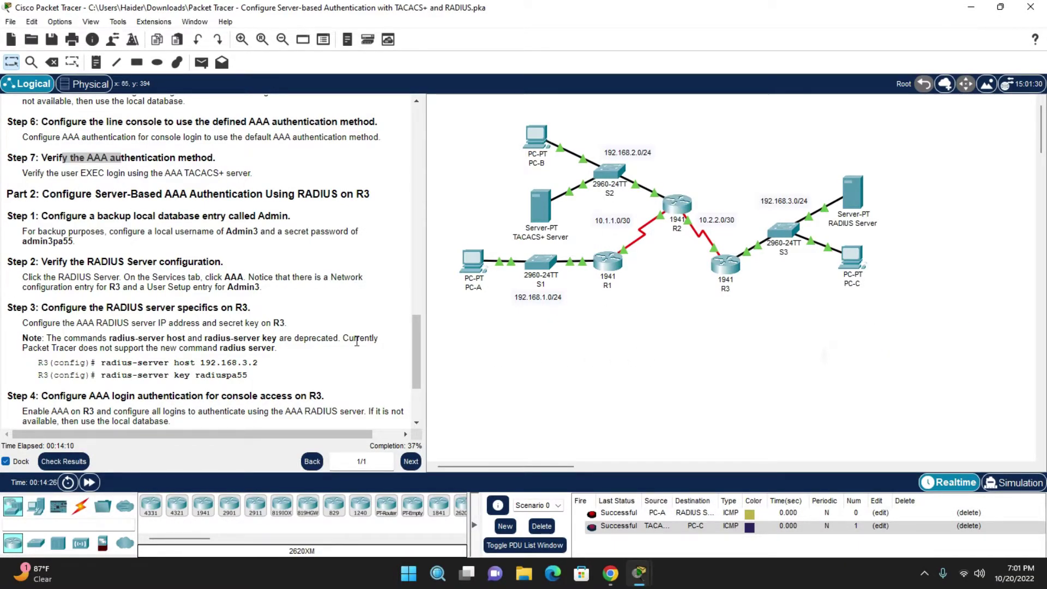
Step: Close R2's console and bring Part 2's R3 RADIUS instructions into view
click(675, 204)
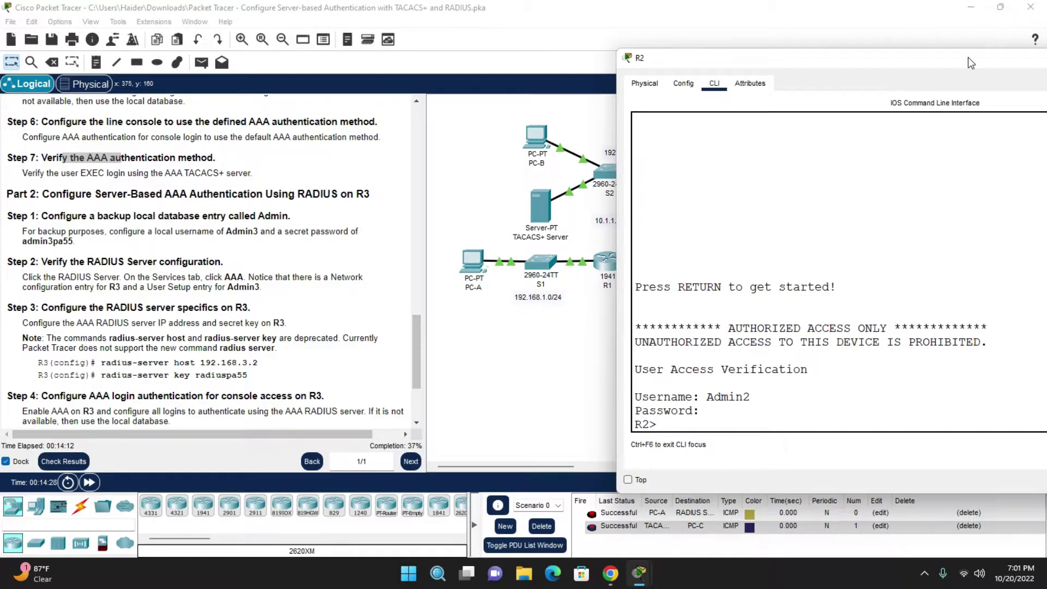
drag(967, 57, 209, 57)
click(804, 53)
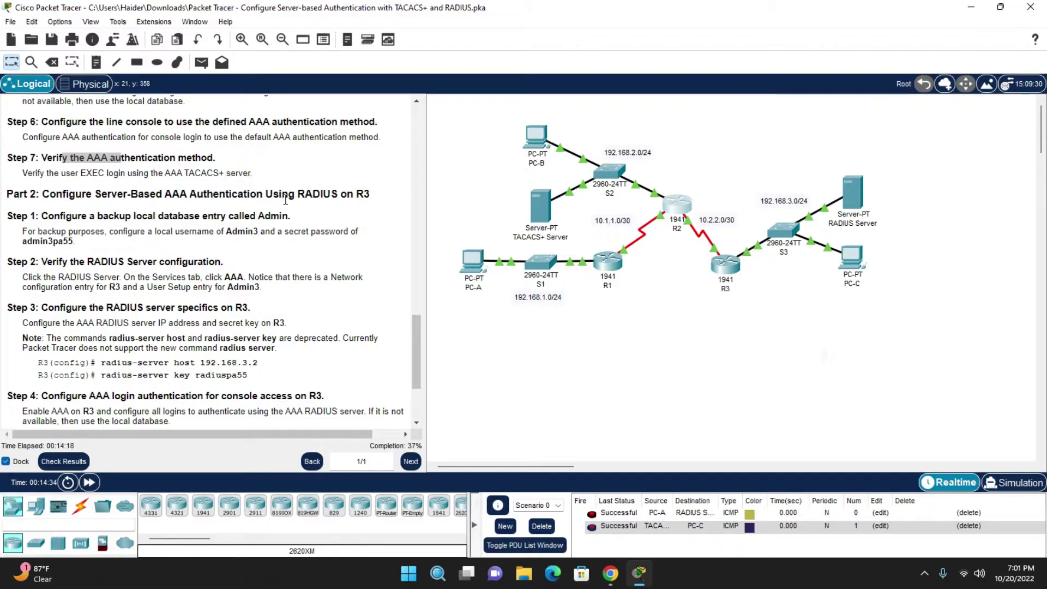
drag(305, 195, 405, 190)
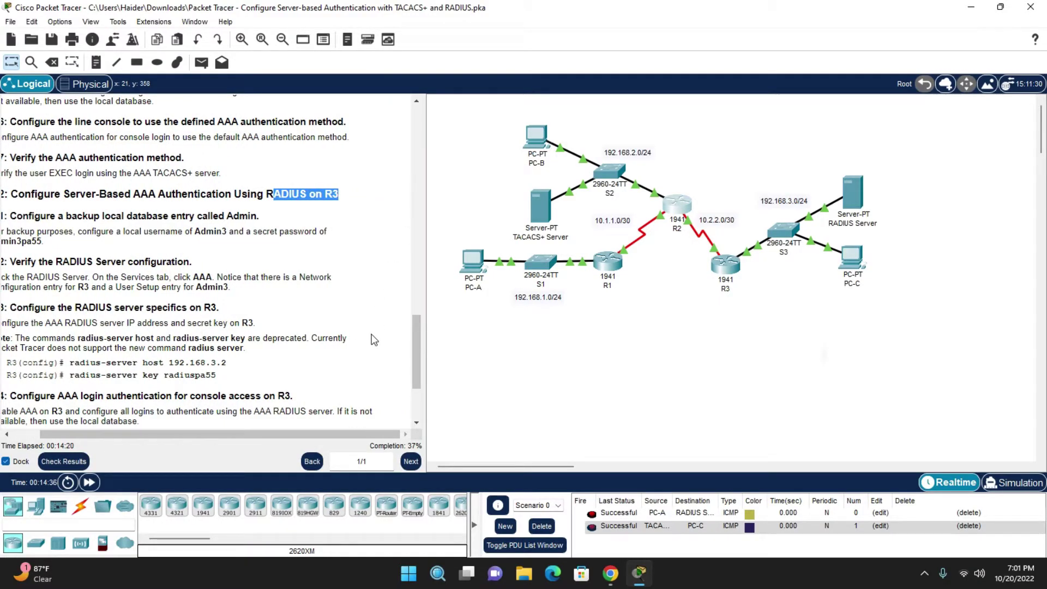
scroll(276, 433, left, 2)
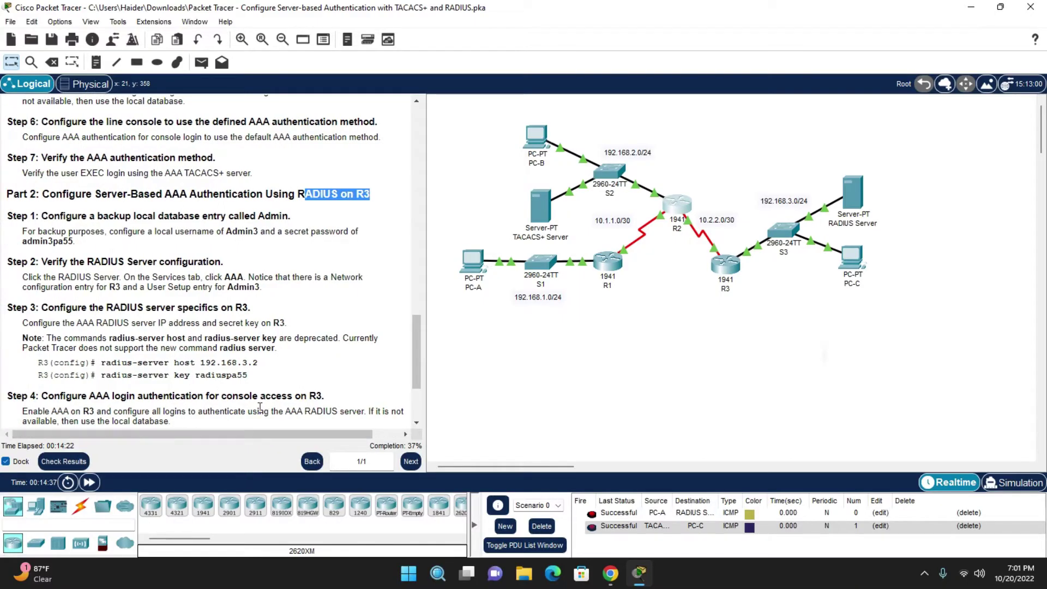
mouse_move(669, 223)
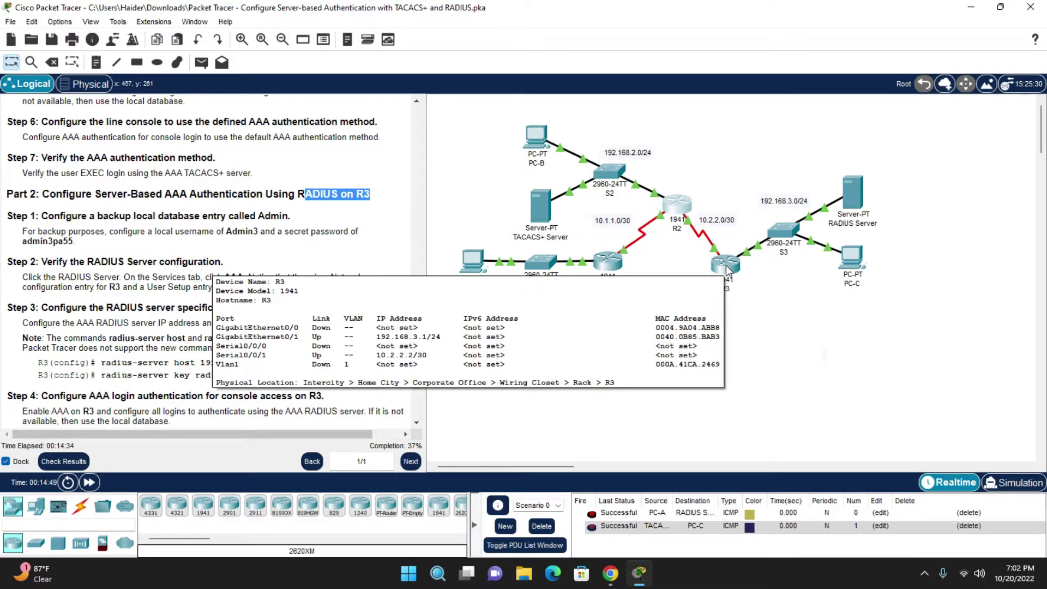
Step: Open R3's CLI and exit interface configuration mode
click(725, 265)
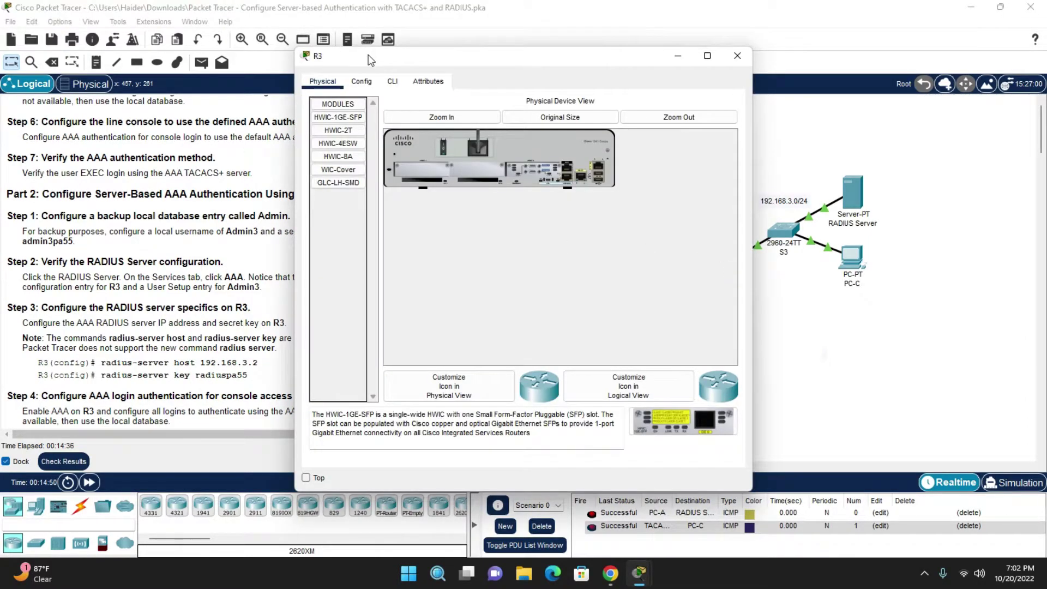
drag(368, 54, 560, 34)
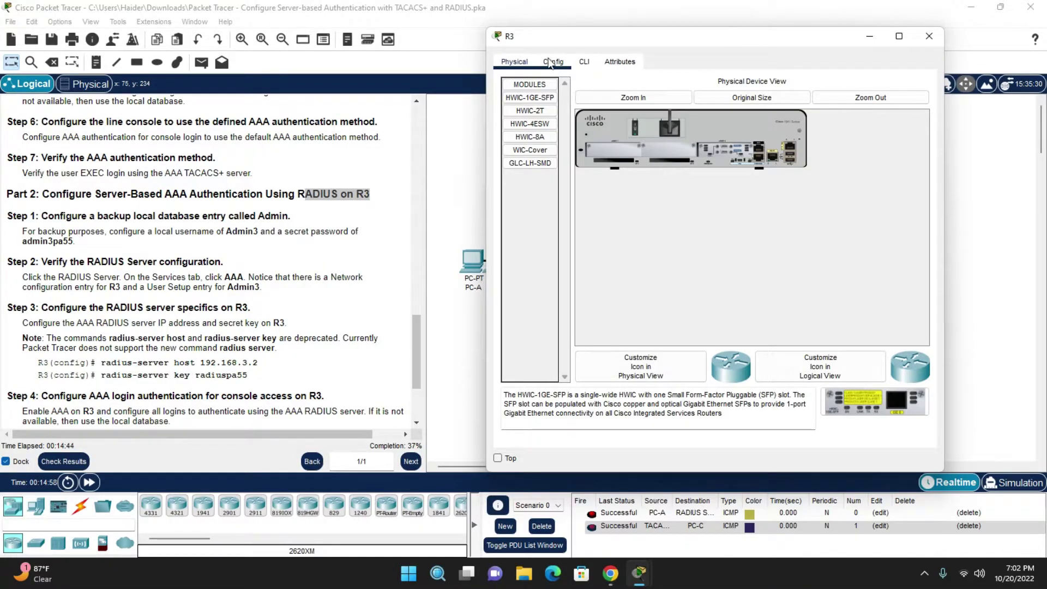
click(553, 61)
click(562, 196)
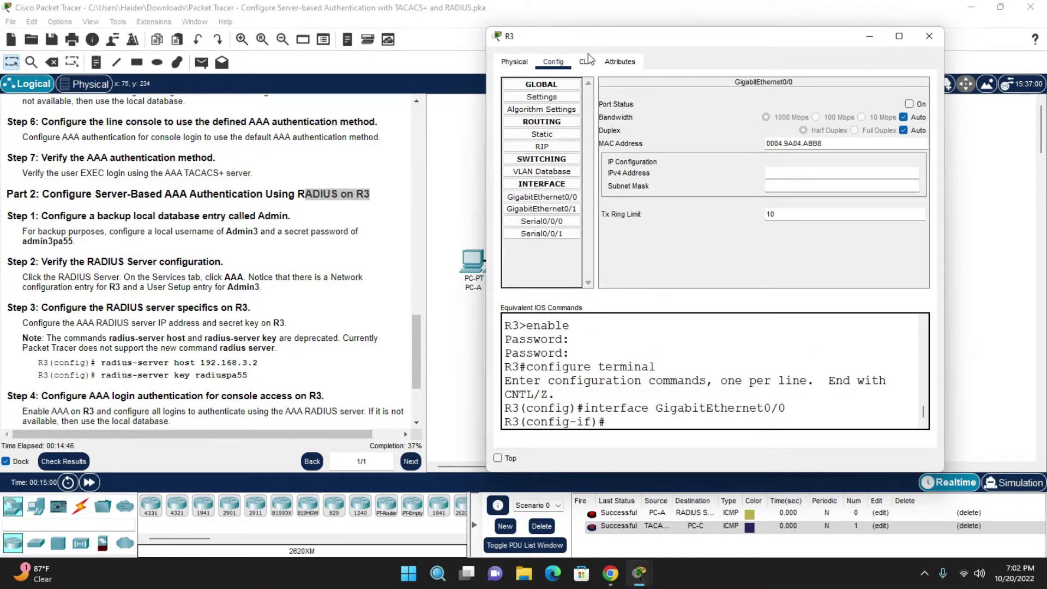
click(583, 65)
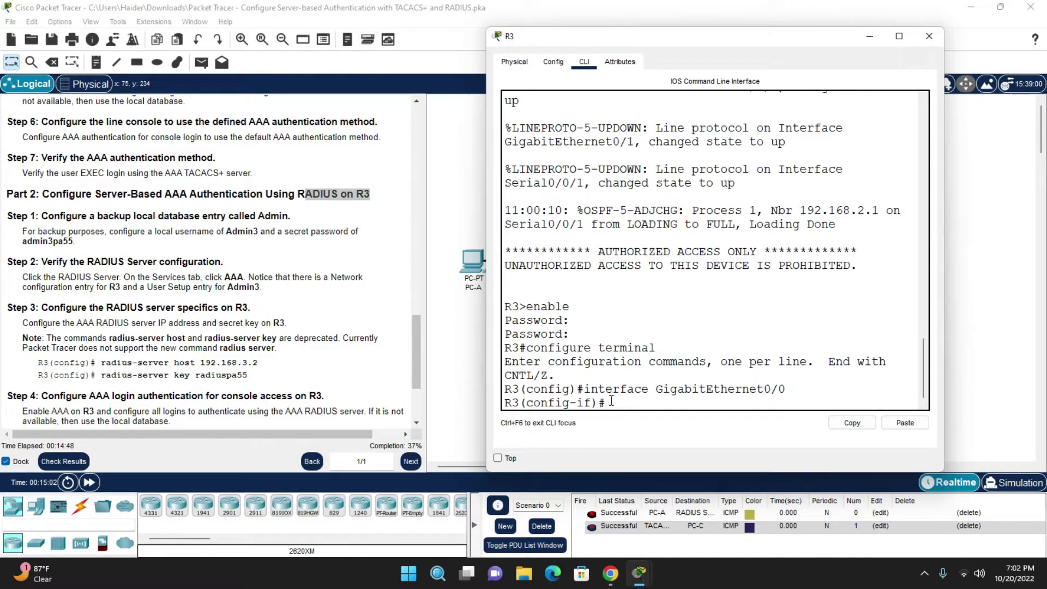
text(exit)
key(Return)
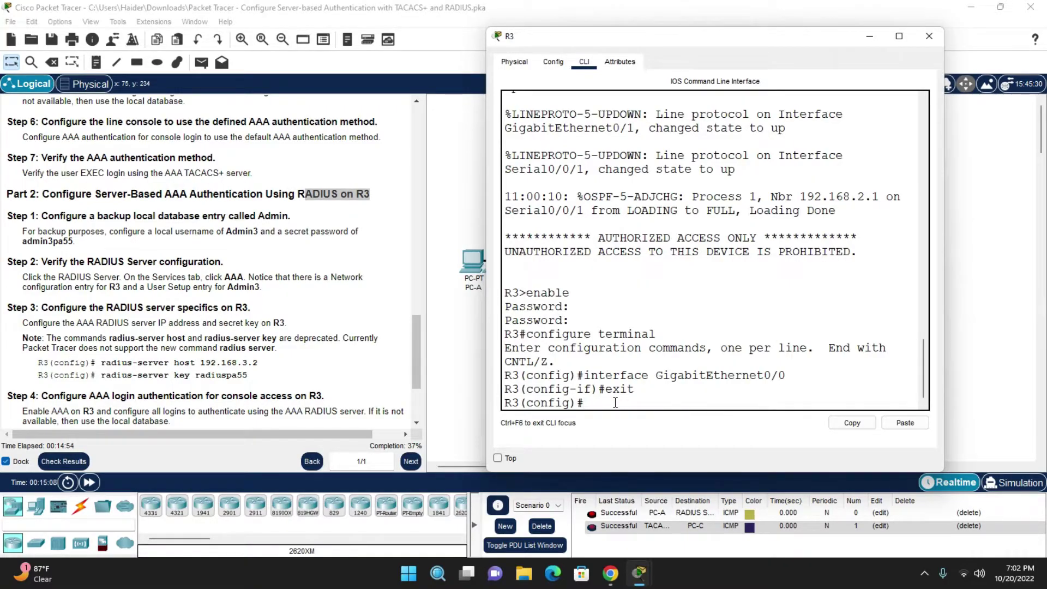
Step: Create local user Admin with its password on R3, then return to the topology
text(user)
key(Tab)
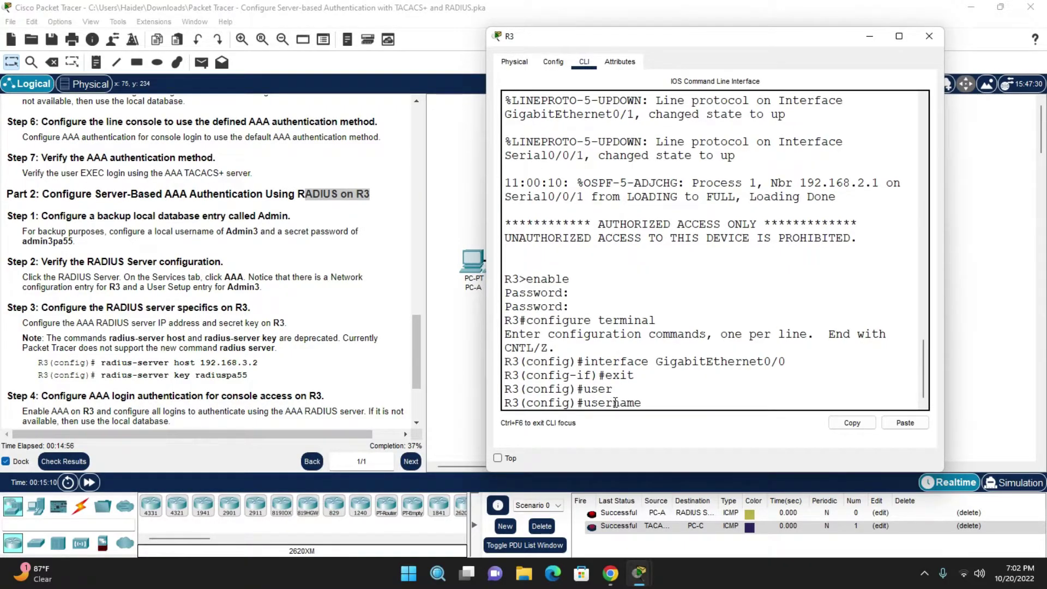
text(ame Admin pass)
key(Tab)
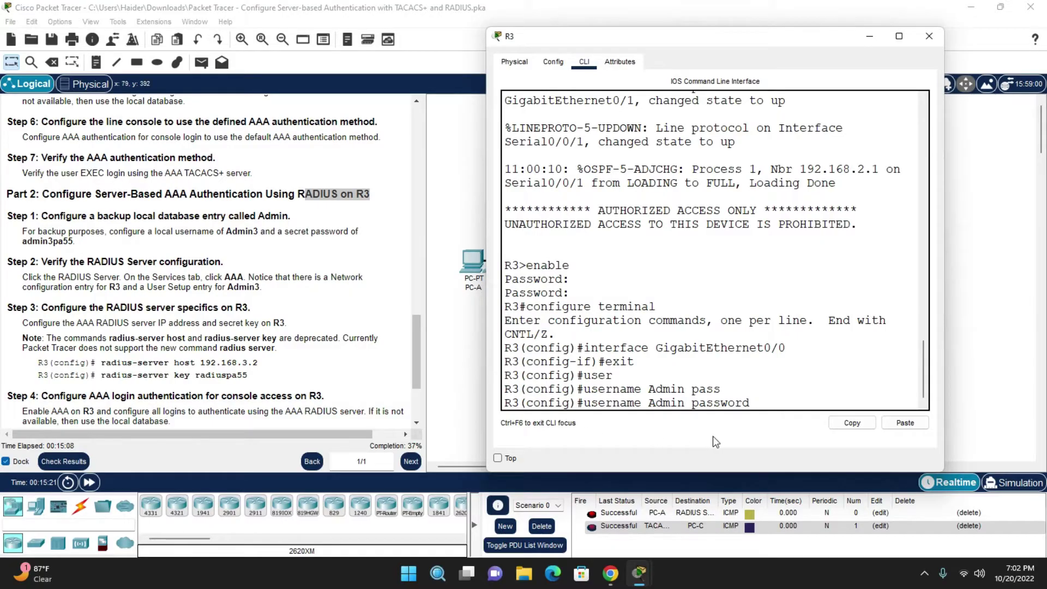
text(adminpa55)
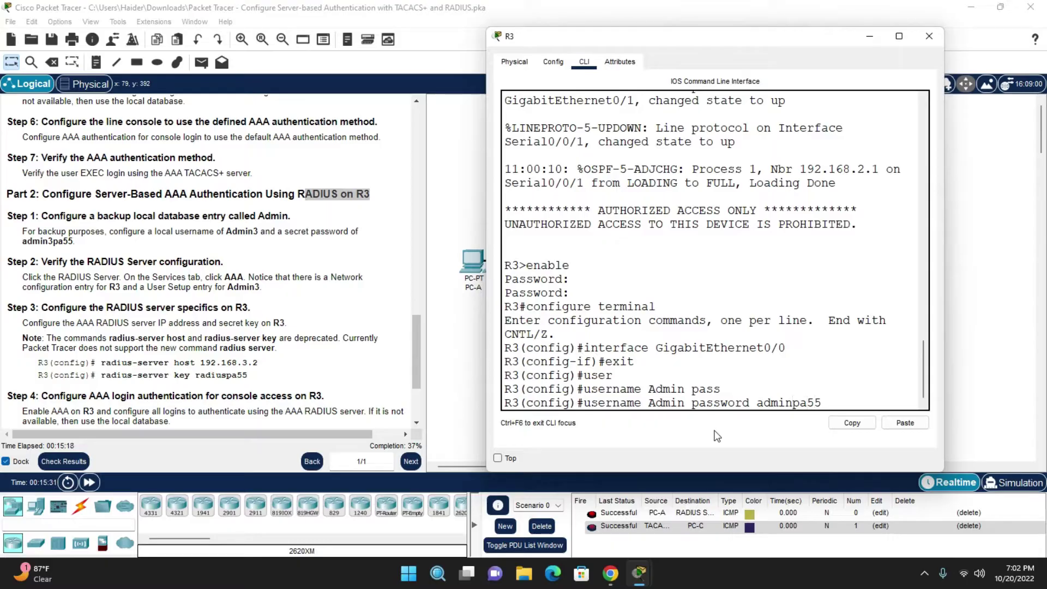
text(3)
key(Return)
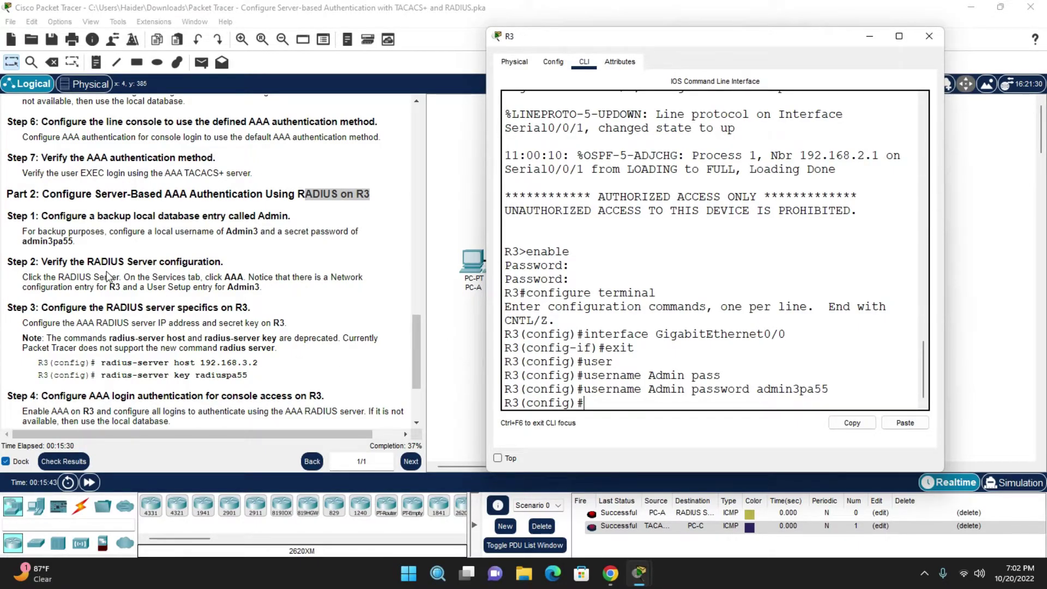
click(447, 196)
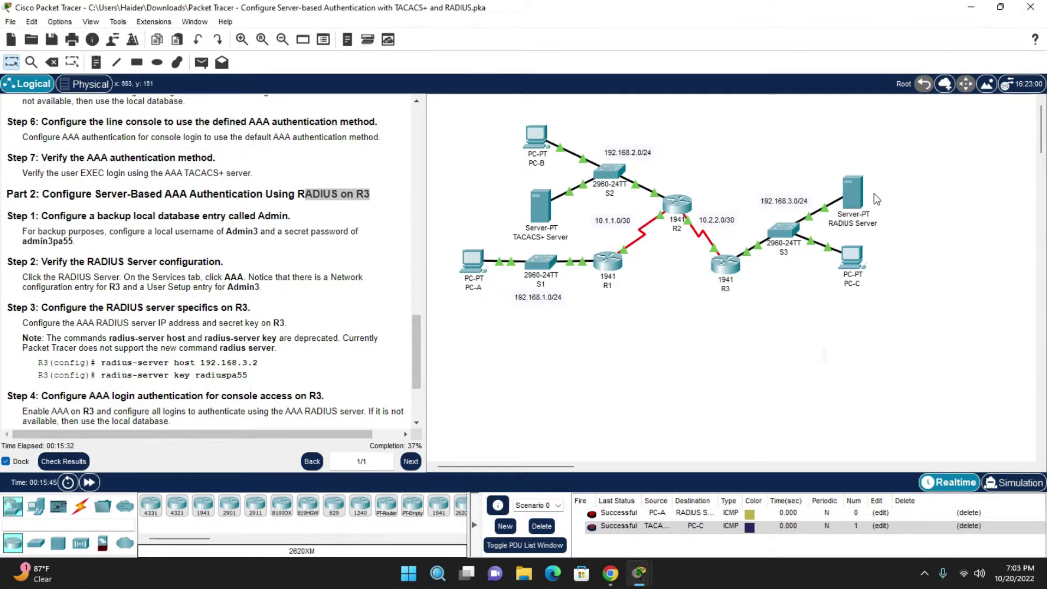
click(854, 194)
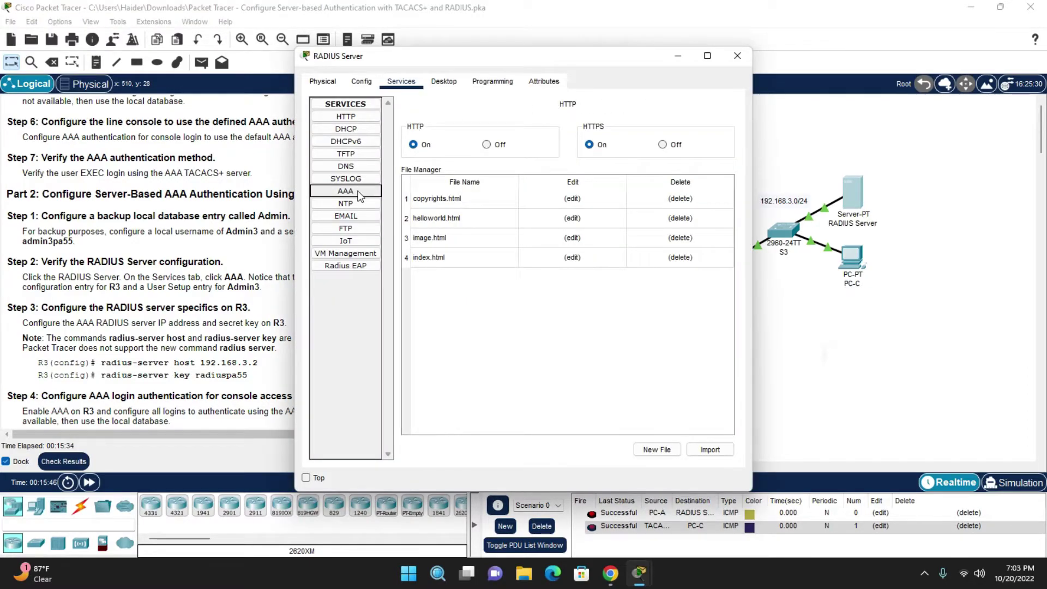
click(355, 190)
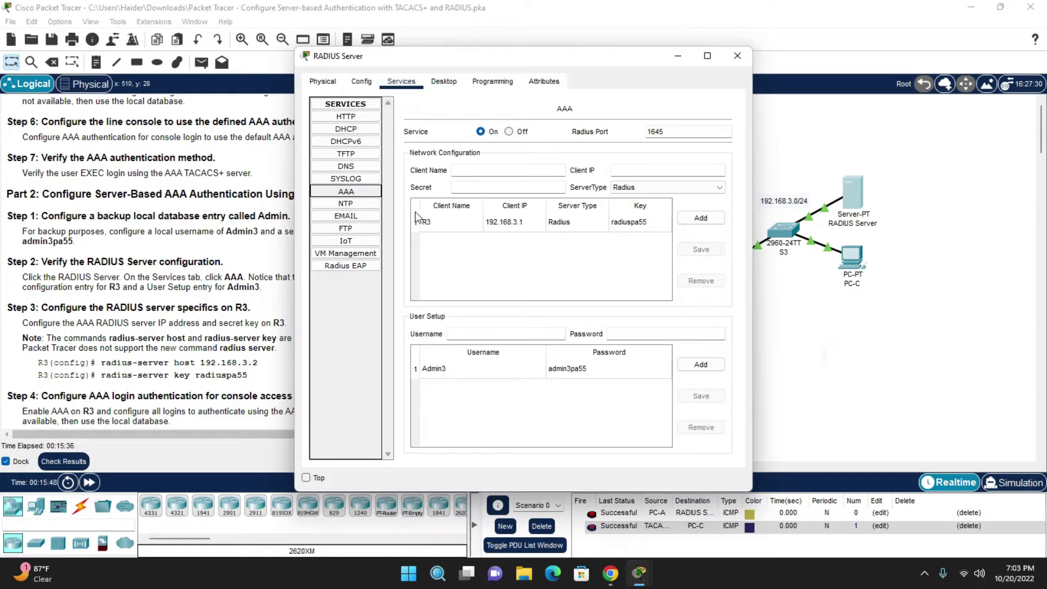
click(431, 221)
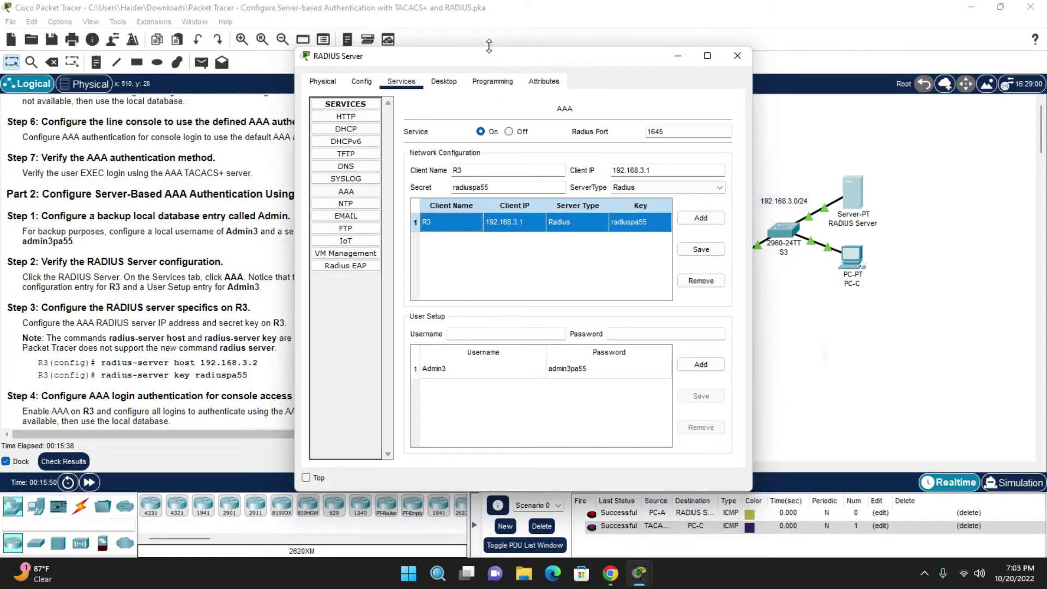
drag(487, 66, 616, 70)
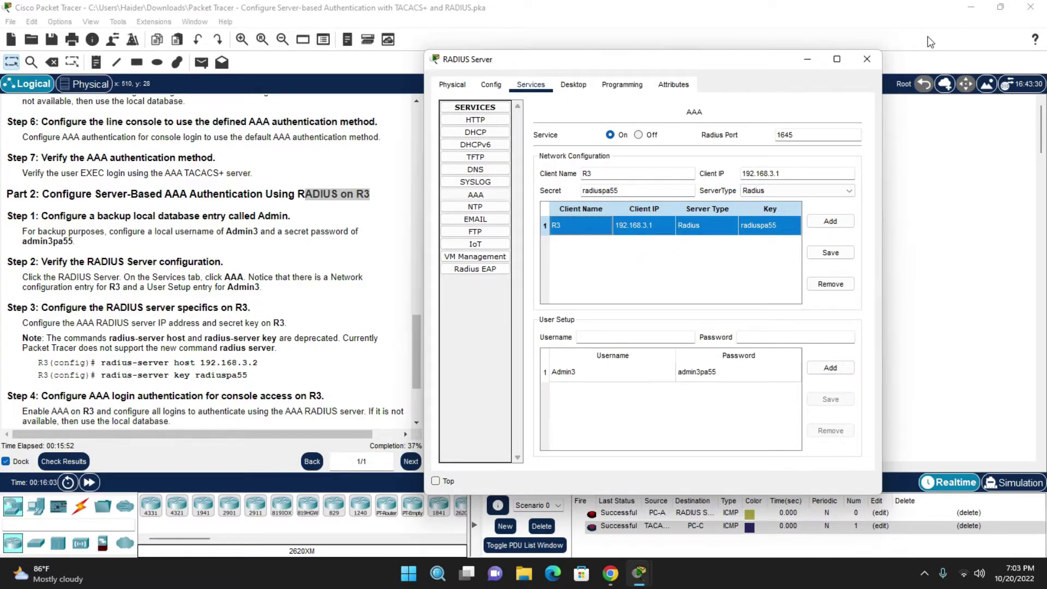
click(866, 57)
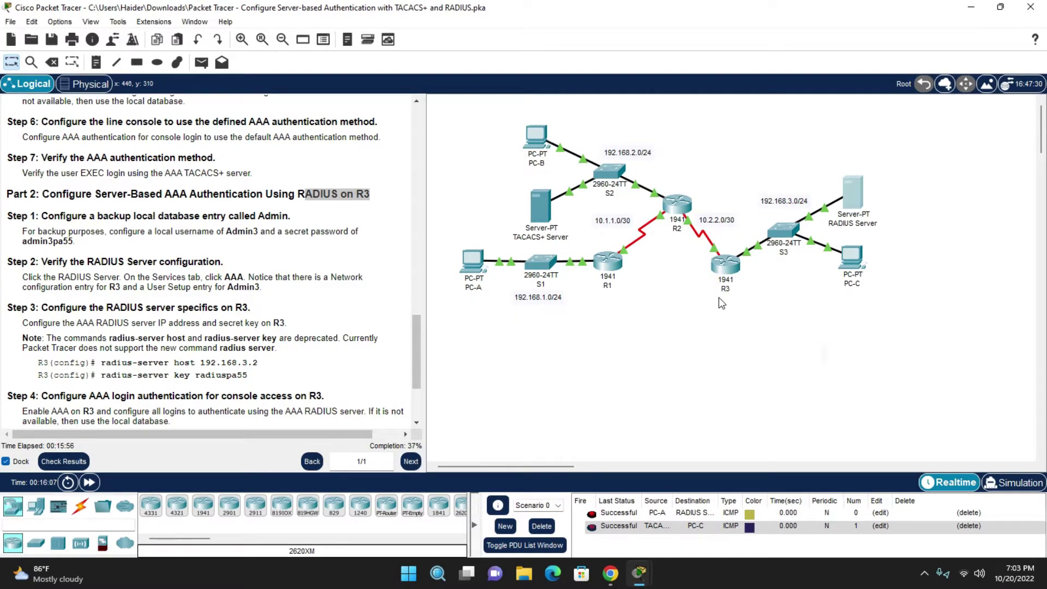
Step: Point R3 at RADIUS server host 192.168.3.2
scroll(63, 319, down, 1)
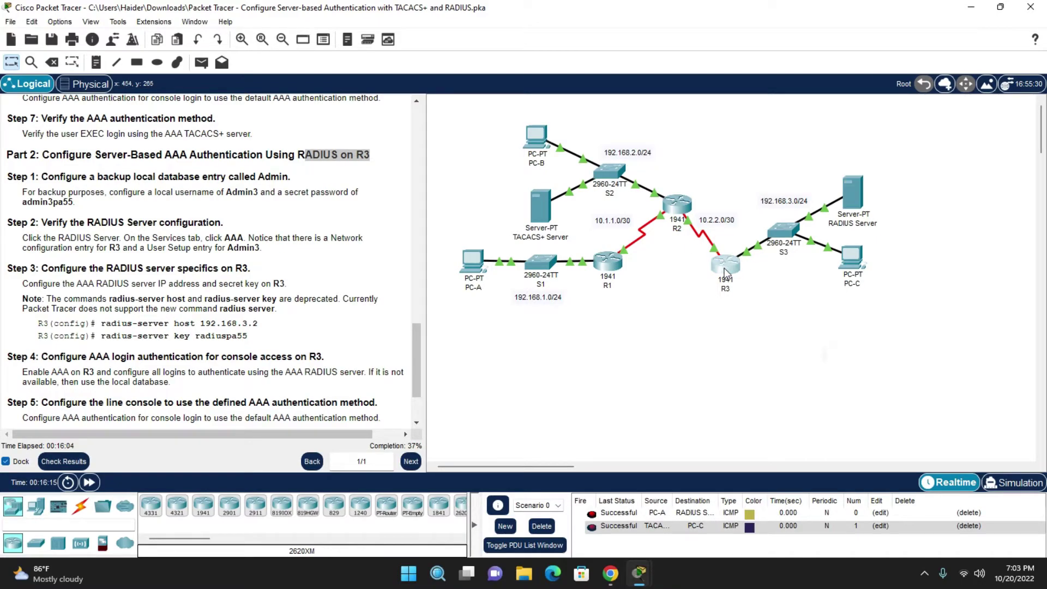
click(725, 265)
drag(602, 44, 495, 42)
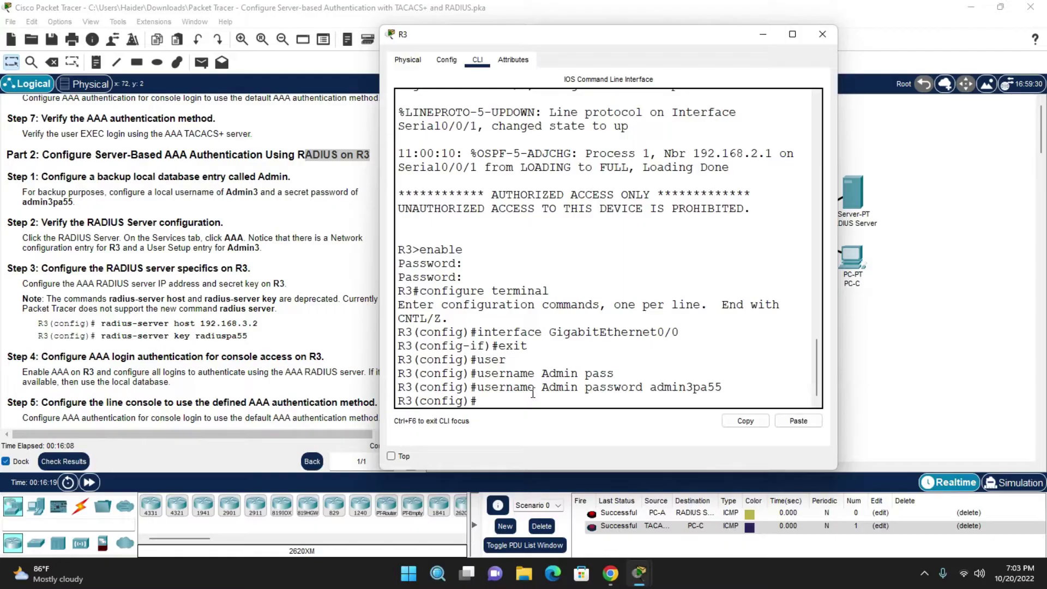
text(radius-ser)
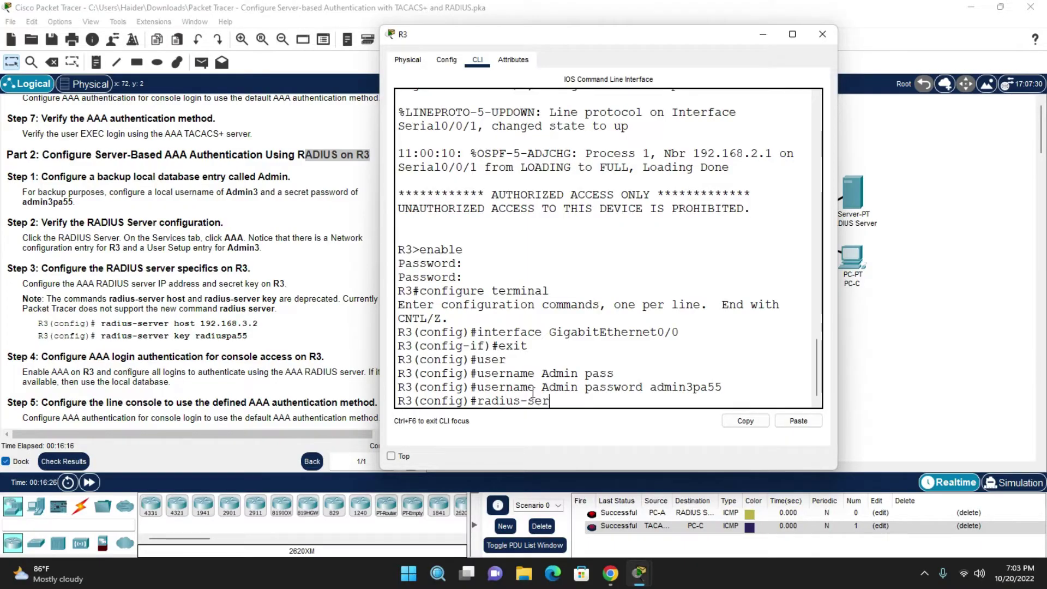
text(ver hos)
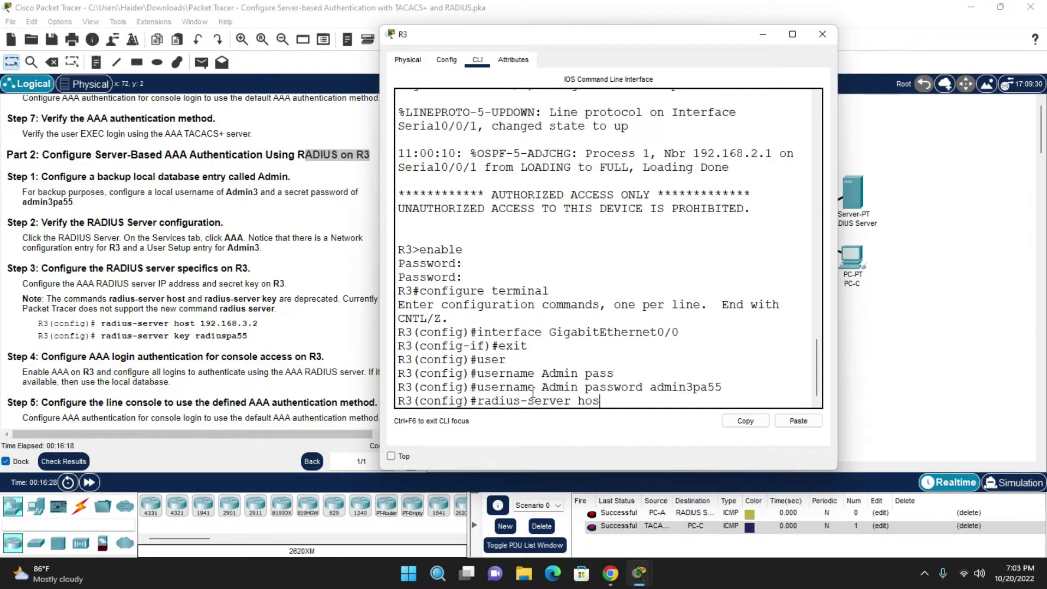
text(t 1)
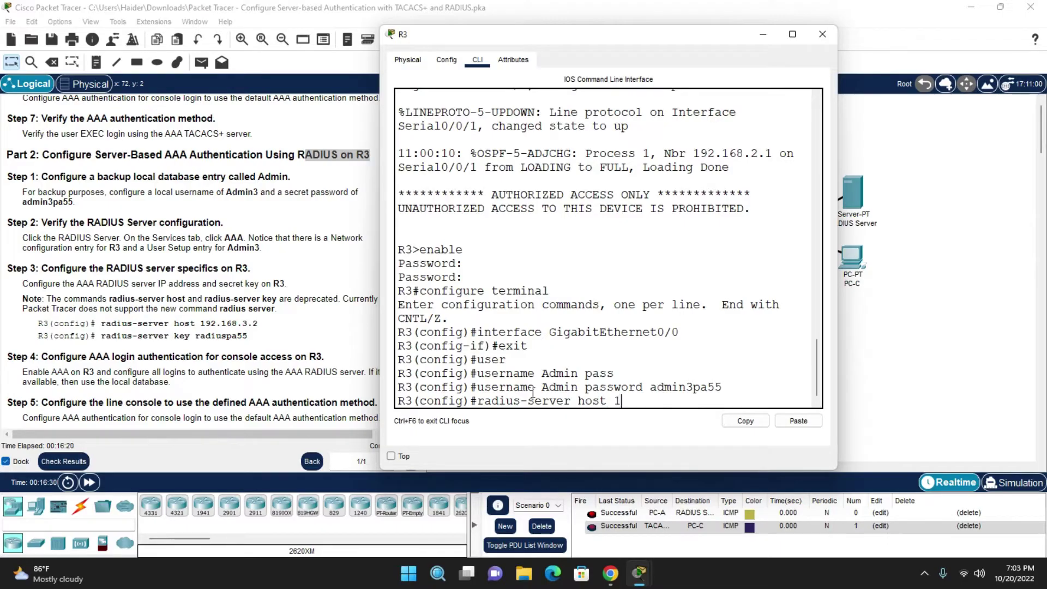
text(92.168.)
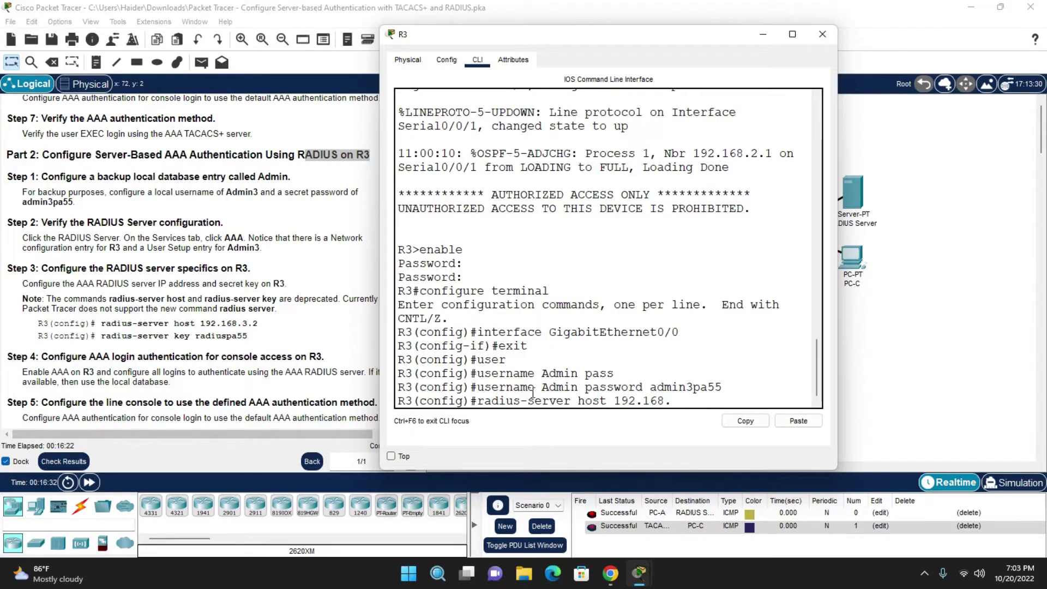
text(3.2)
key(Return)
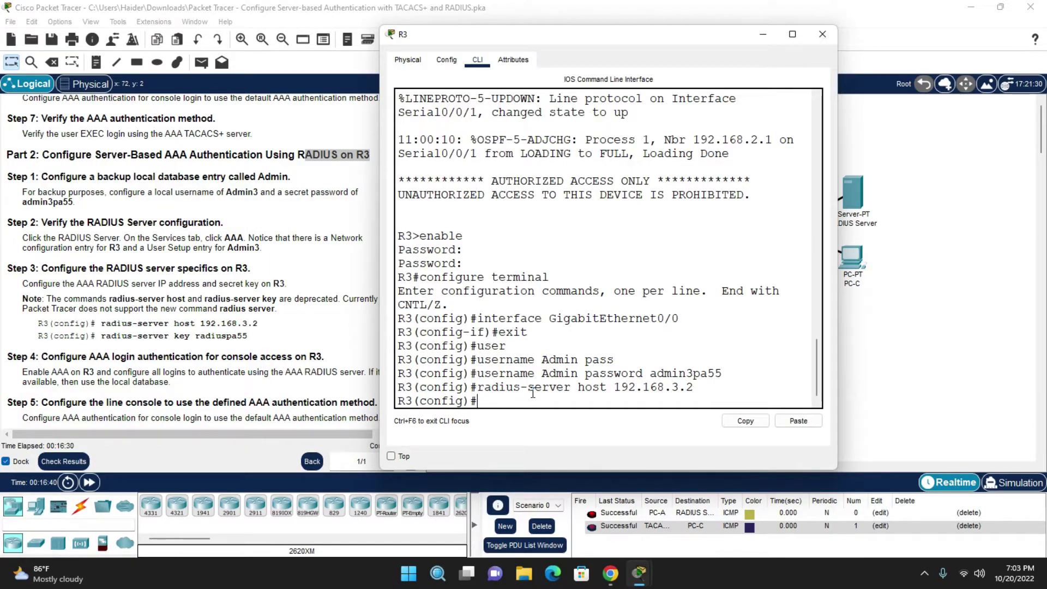
Step: Set R3's RADIUS shared key and locate the Step 4 instruction on enabling AAA
key(Up)
key(BackSpace)
key(BackSpace)
key(BackSpace)
key(BackSpace)
key(BackSpace)
key(BackSpace)
key(BackSpace)
key(BackSpace)
key(BackSpace)
key(BackSpace)
key(BackSpace)
key(BackSpace)
key(BackSpace)
key(BackSpace)
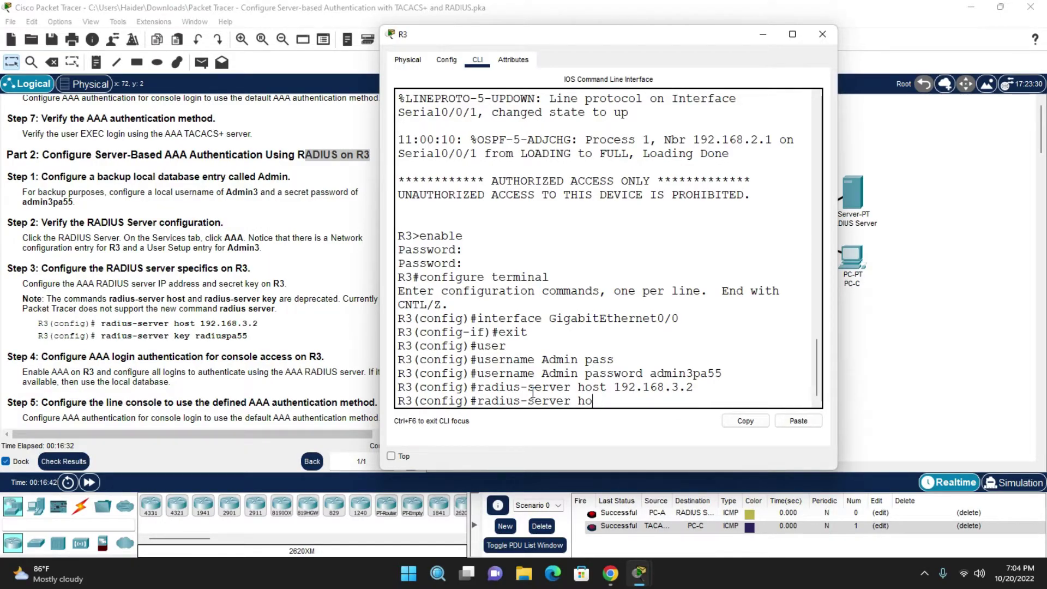
key(BackSpace)
key(BackSpace)
text(k)
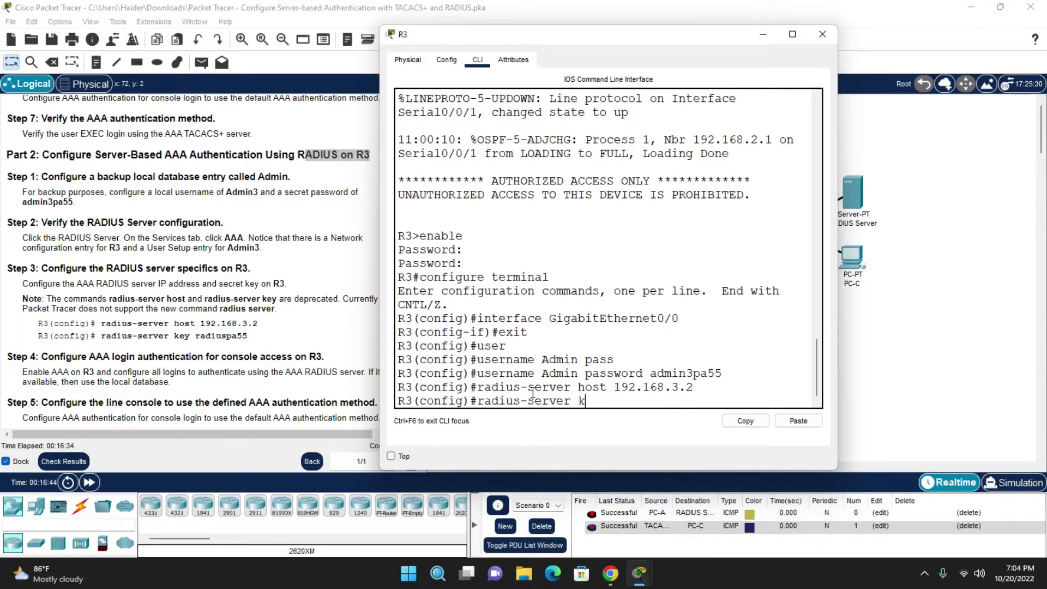
text(ey radiuspa)
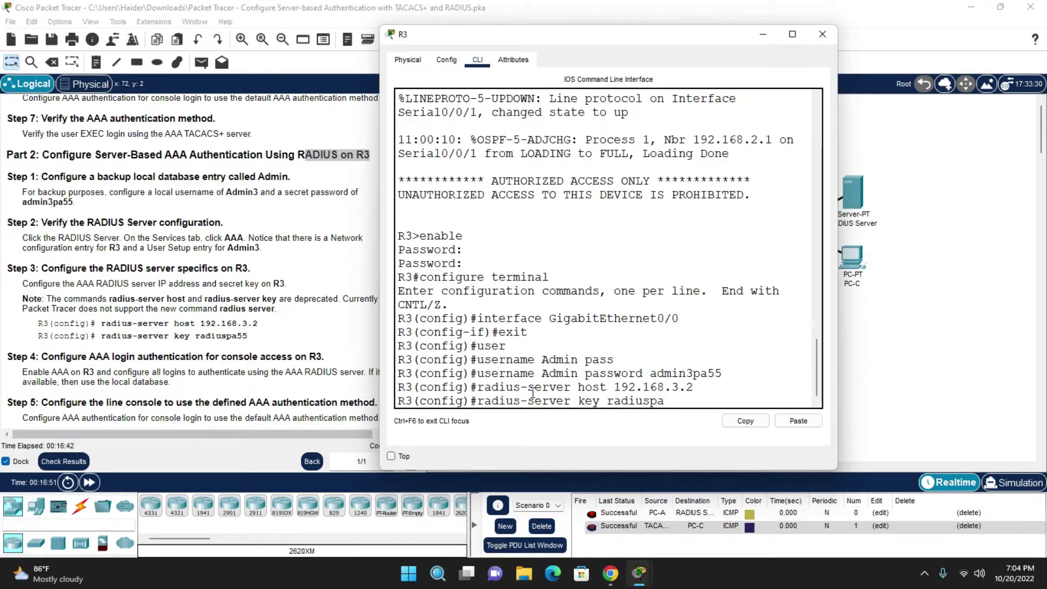
text(55)
key(Return)
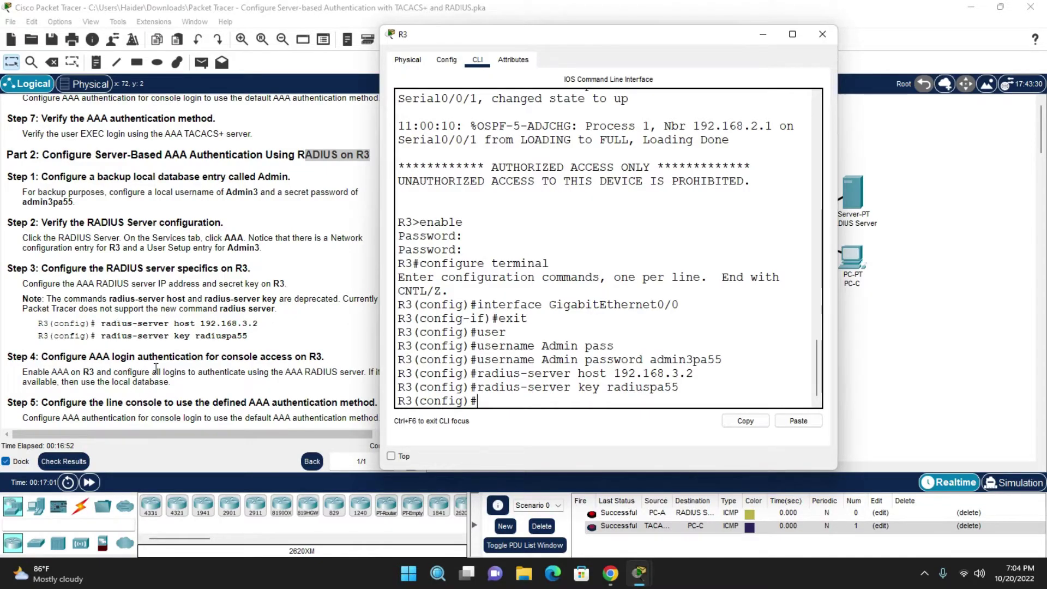
scroll(134, 320, down, 1)
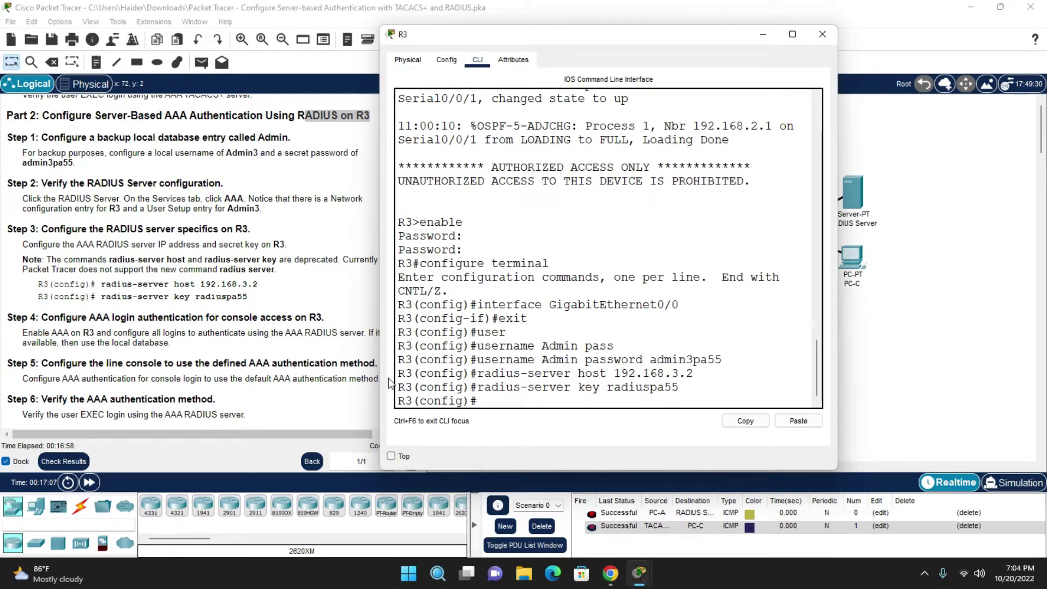
drag(54, 333, 122, 338)
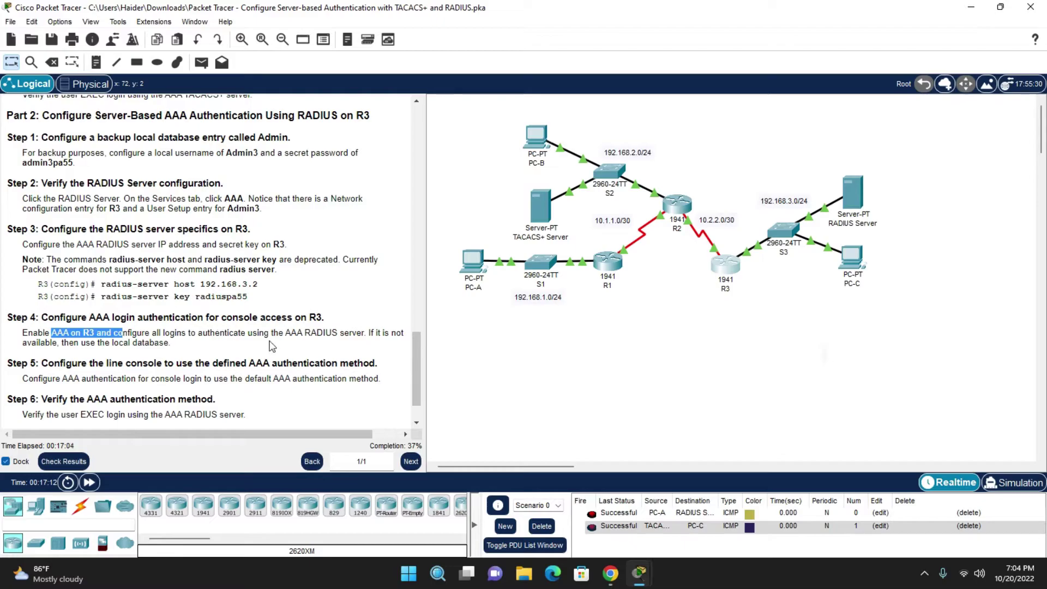
Step: Enable AAA on R3 with aaa new-model
click(725, 265)
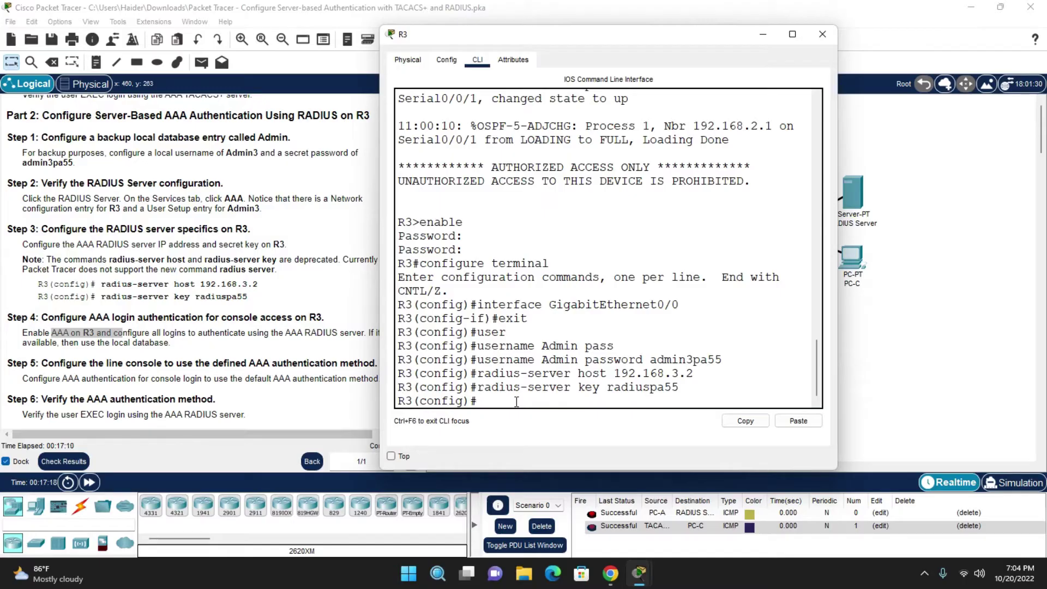
text(aaa new)
key(Tab)
key(Return)
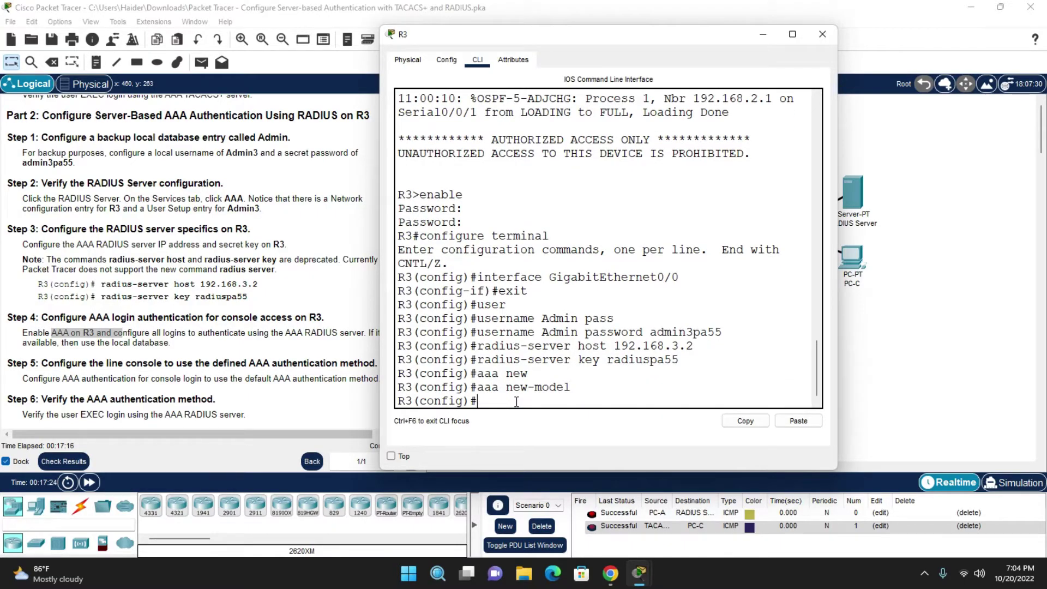
Step: Enter 'aaa authentication login default group radius local' on R3
text(aa)
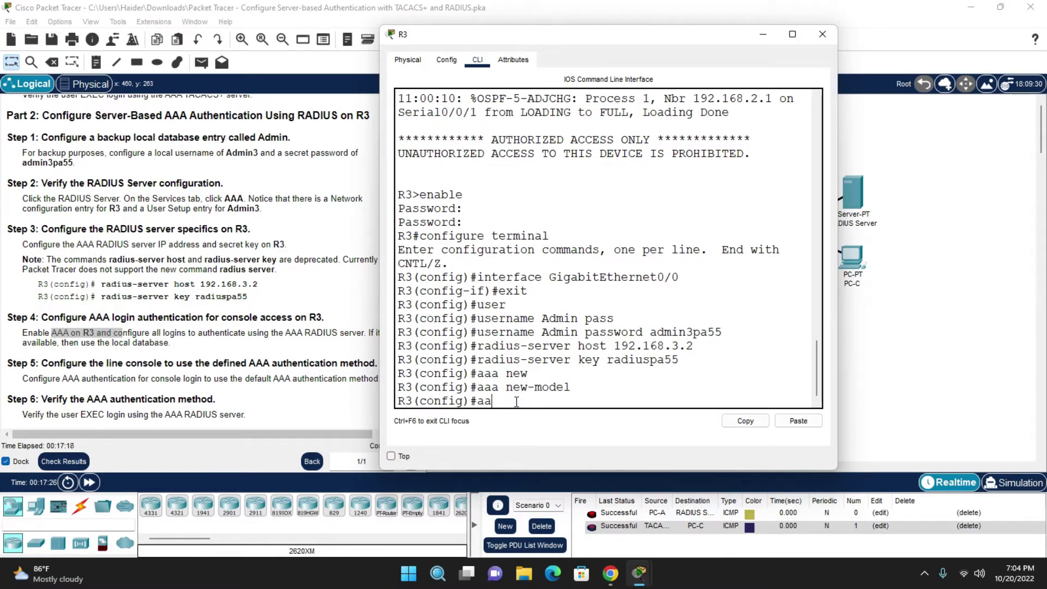
text(a authe)
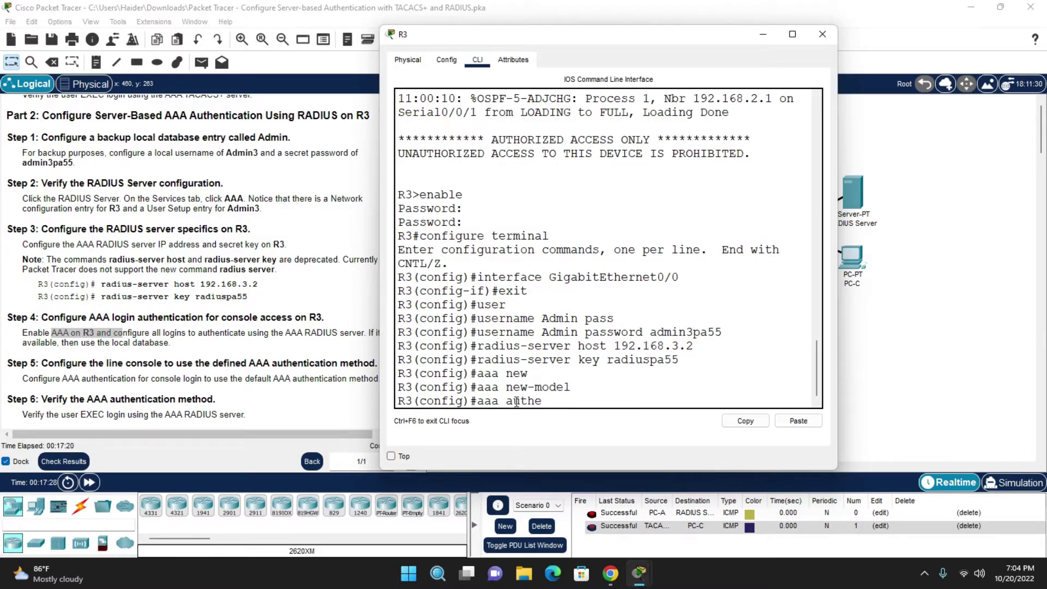
text(n)
key(Tab)
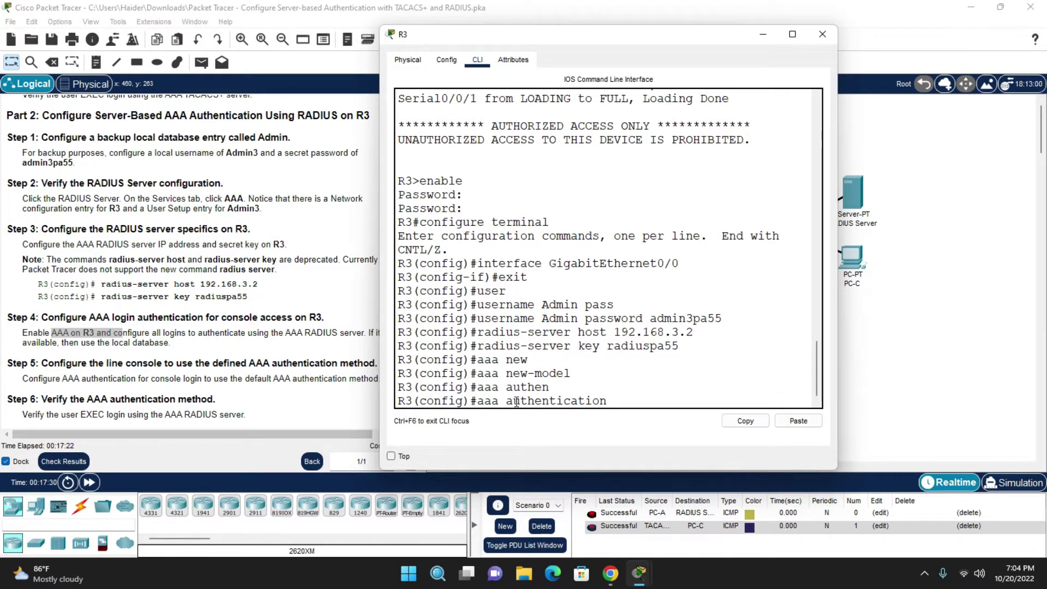
text(login)
key(Tab)
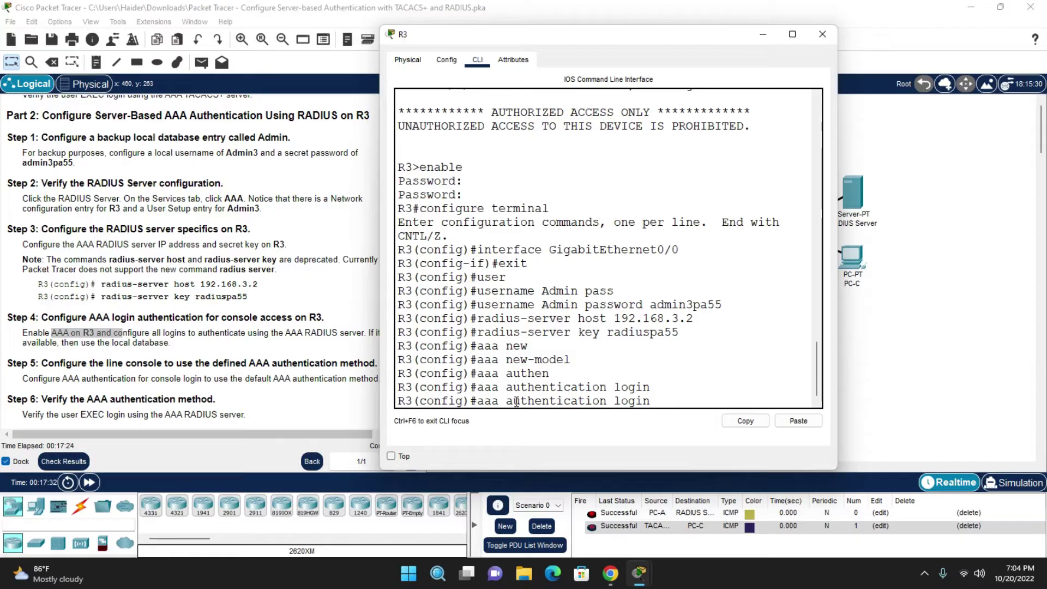
text(de)
key(Tab)
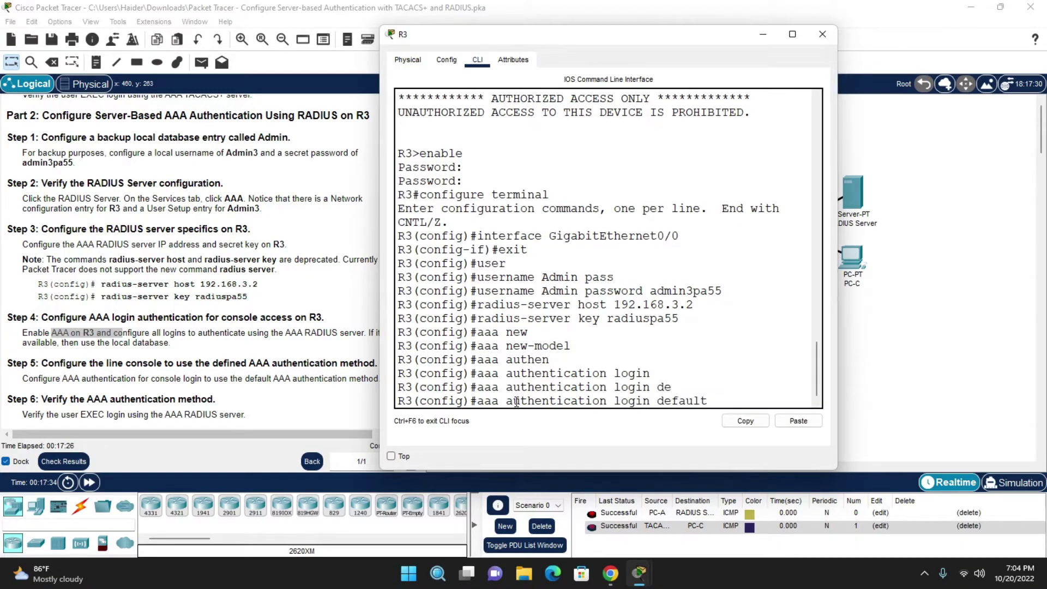
text(gr)
key(Tab)
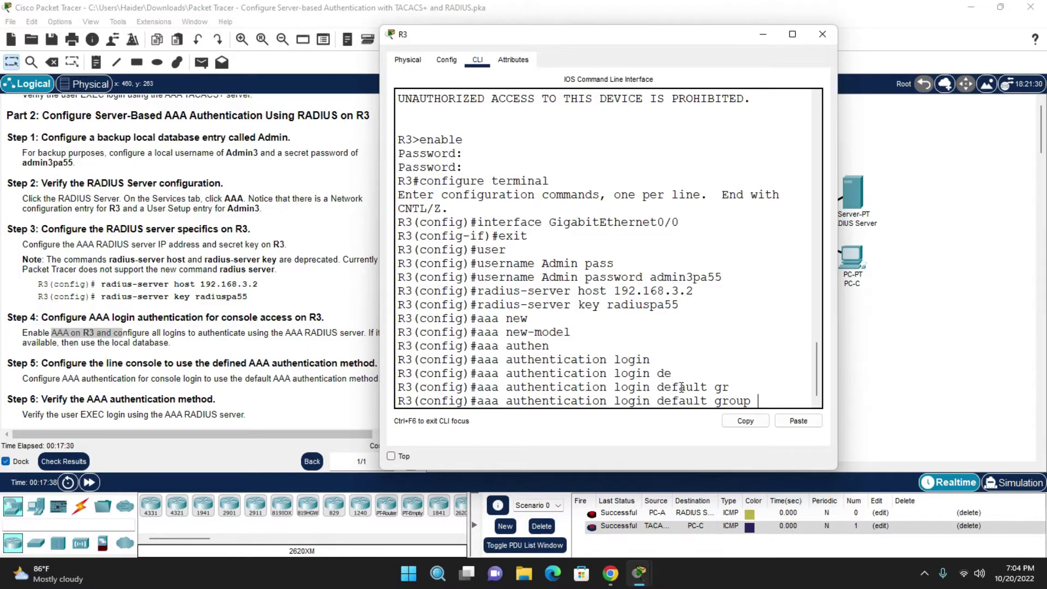
drag(839, 330, 932, 331)
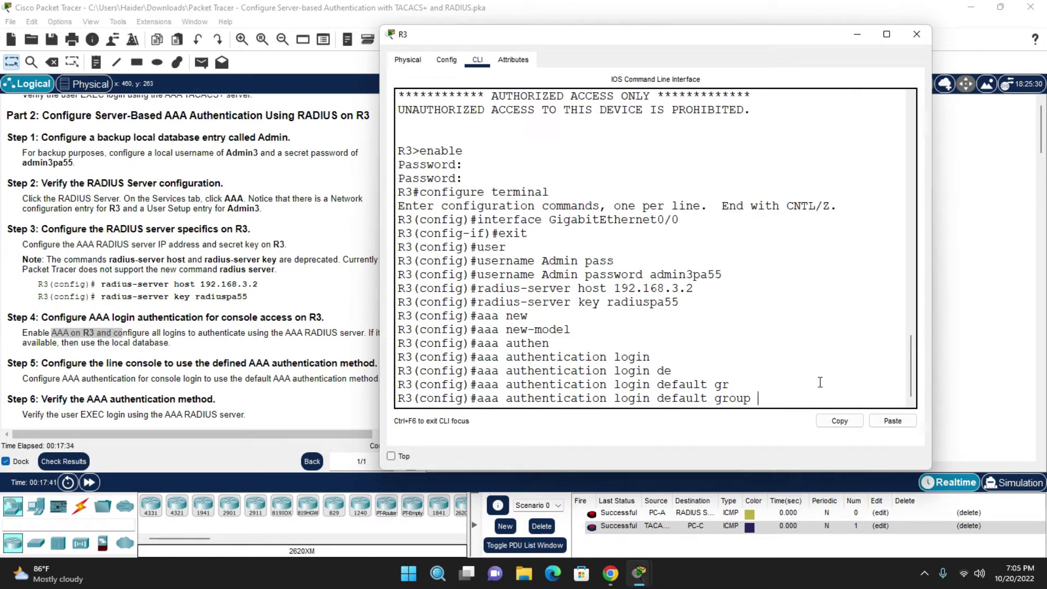
text(ra)
key(Tab)
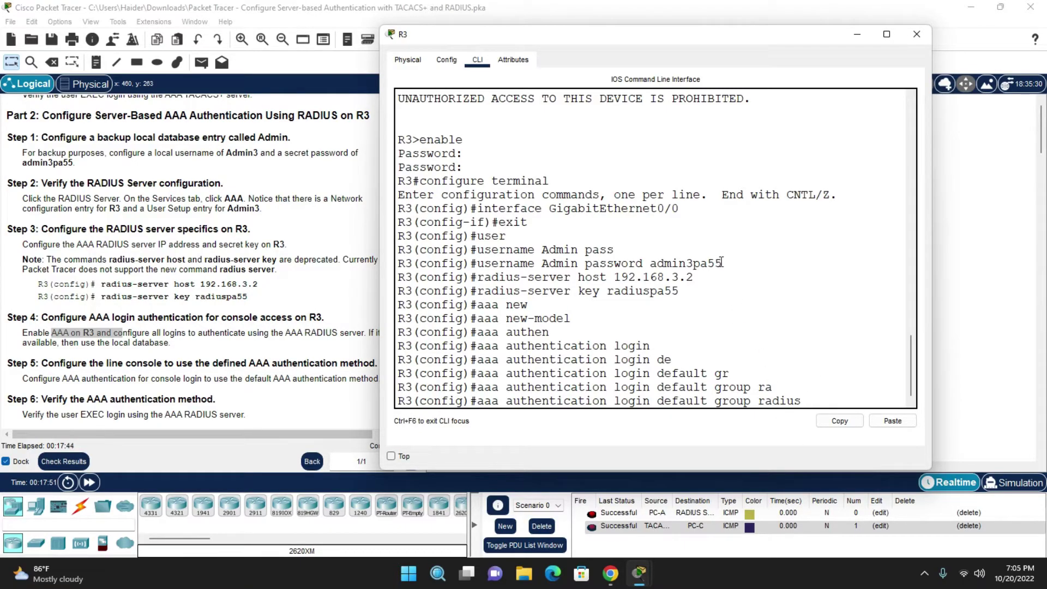
drag(722, 264, 483, 269)
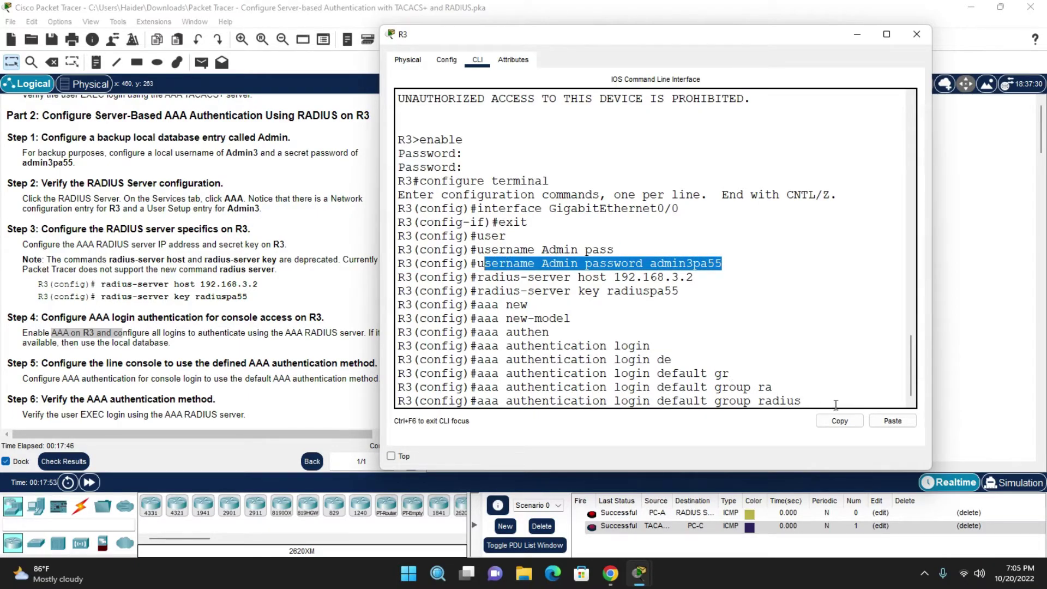
click(802, 400)
text(loca)
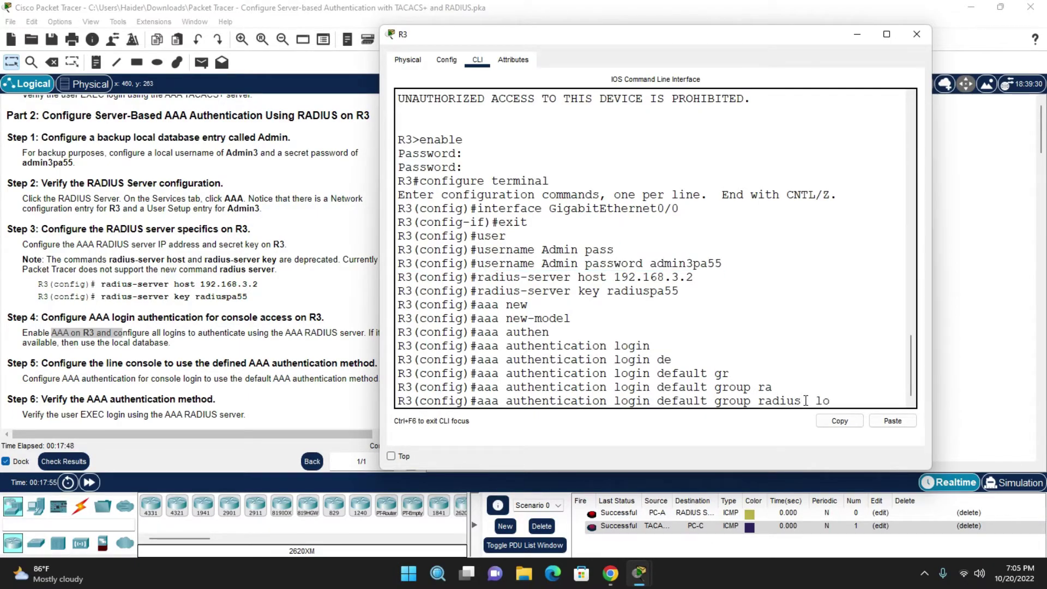
key(Tab)
text(l)
key(Tab)
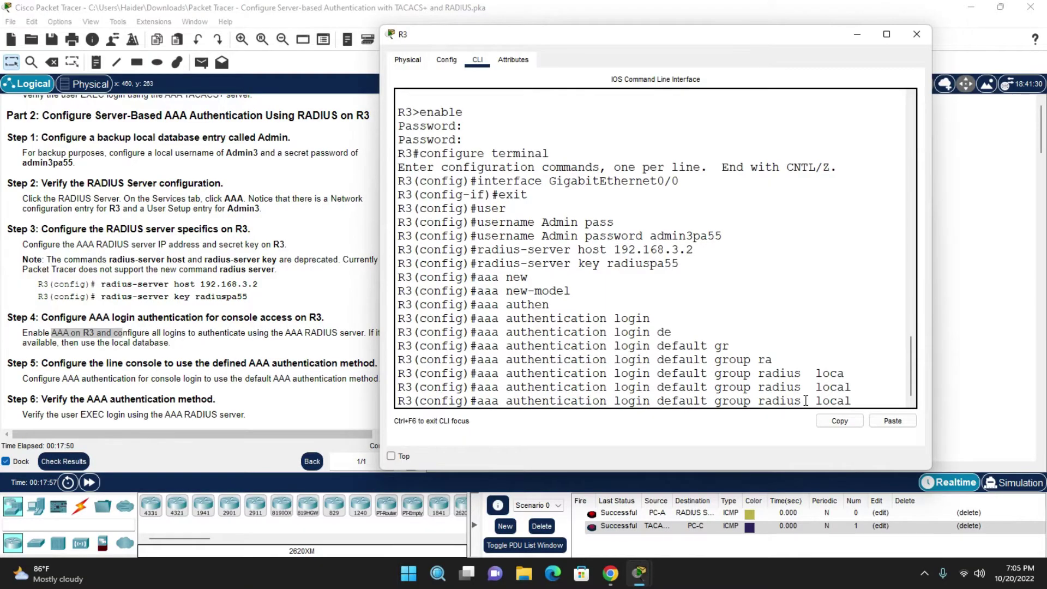
key(Return)
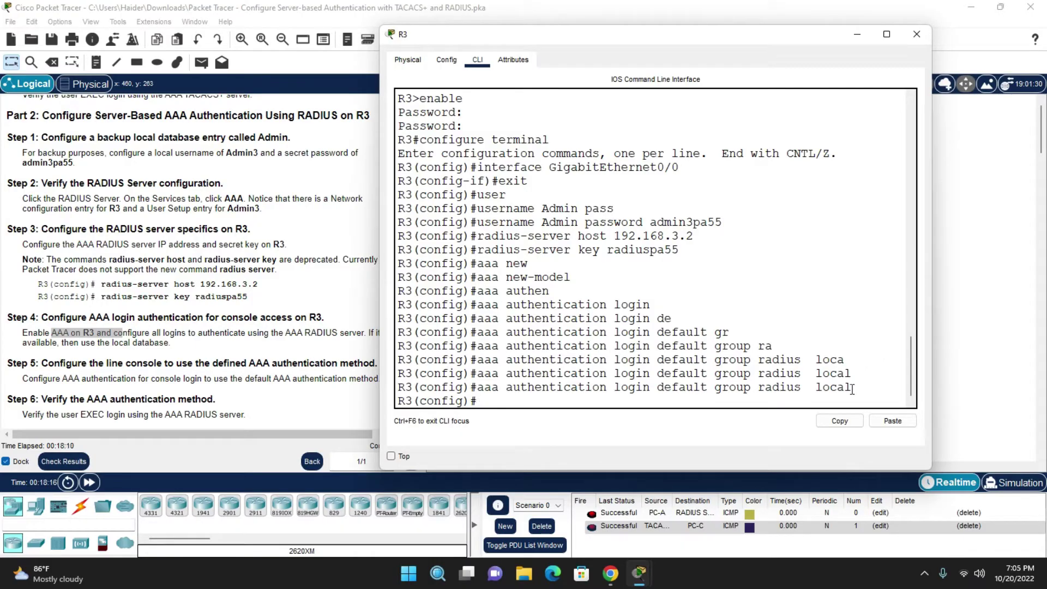
Step: Close R3's configuration window and reopen its command line
drag(853, 388, 815, 387)
click(502, 400)
key(alt+F4)
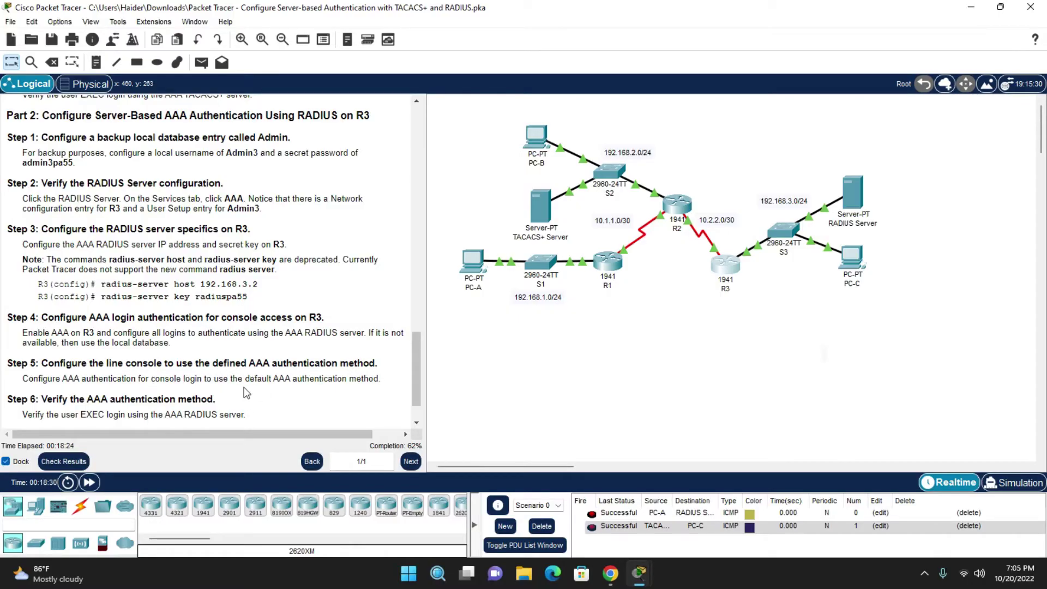
click(737, 273)
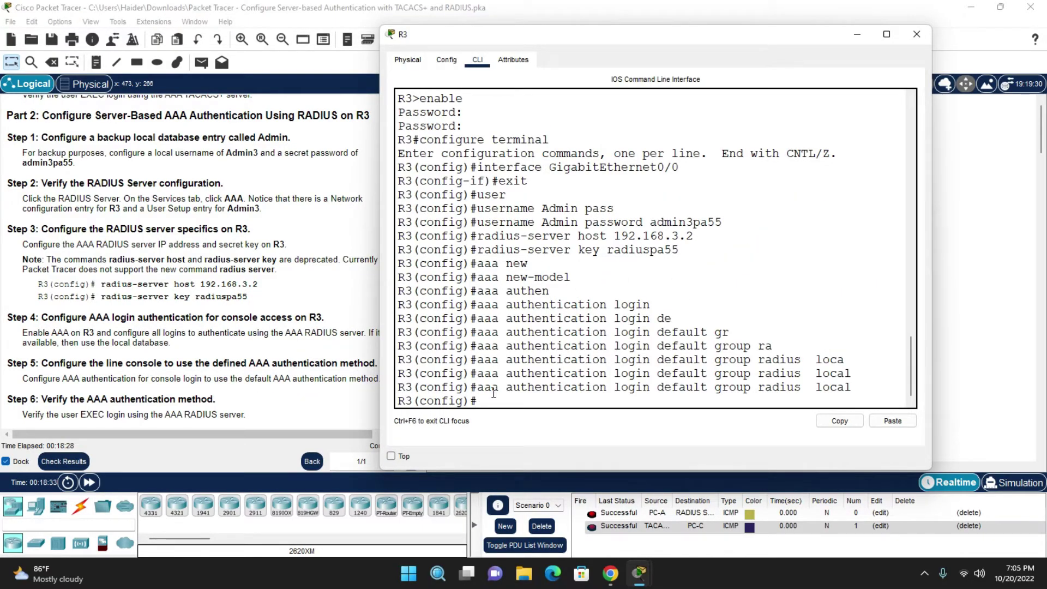
Step: Apply 'login authentication default' to R3's line console 0
text(line)
key(Tab)
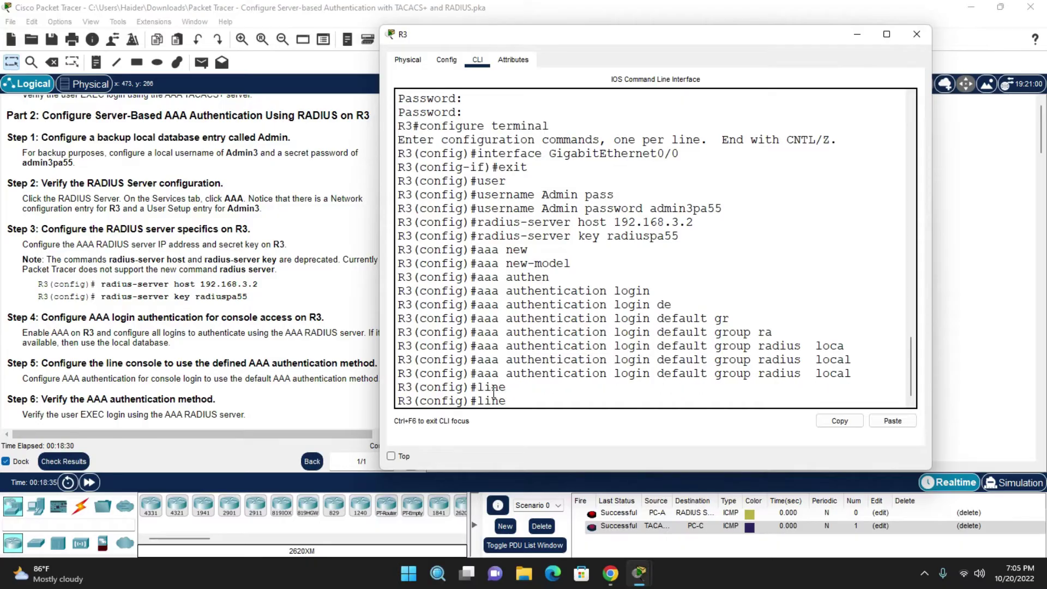
text(con)
key(Tab)
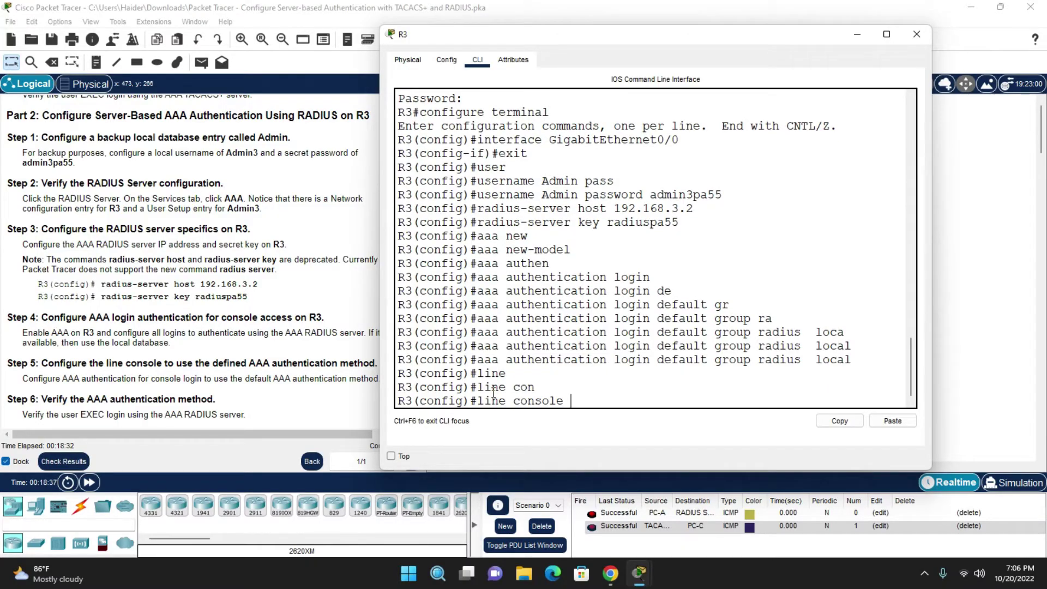
text(0)
key(Return)
text(login)
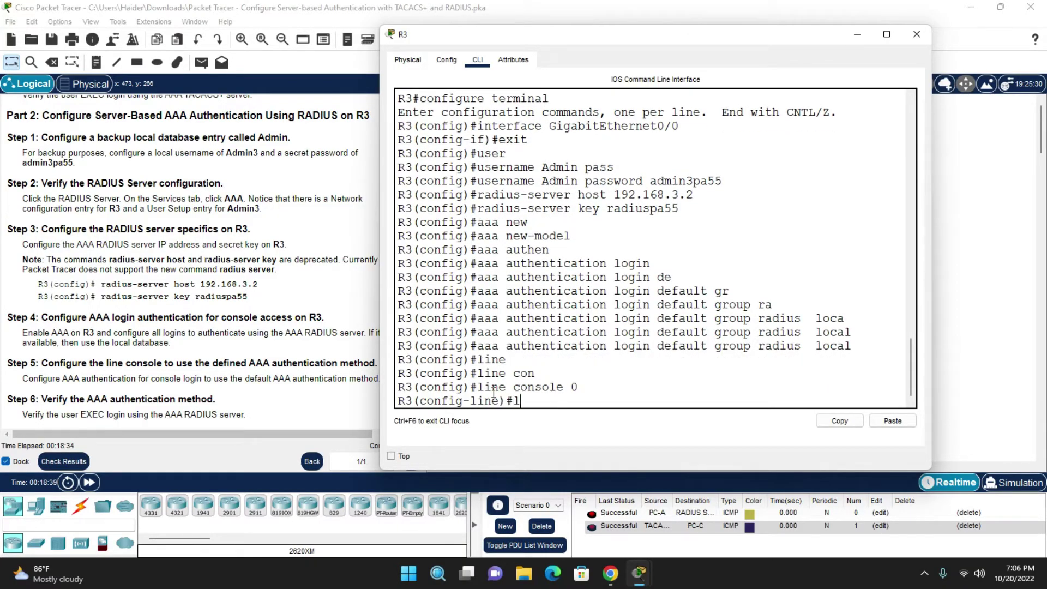
key(Tab)
text(auth)
key(Tab)
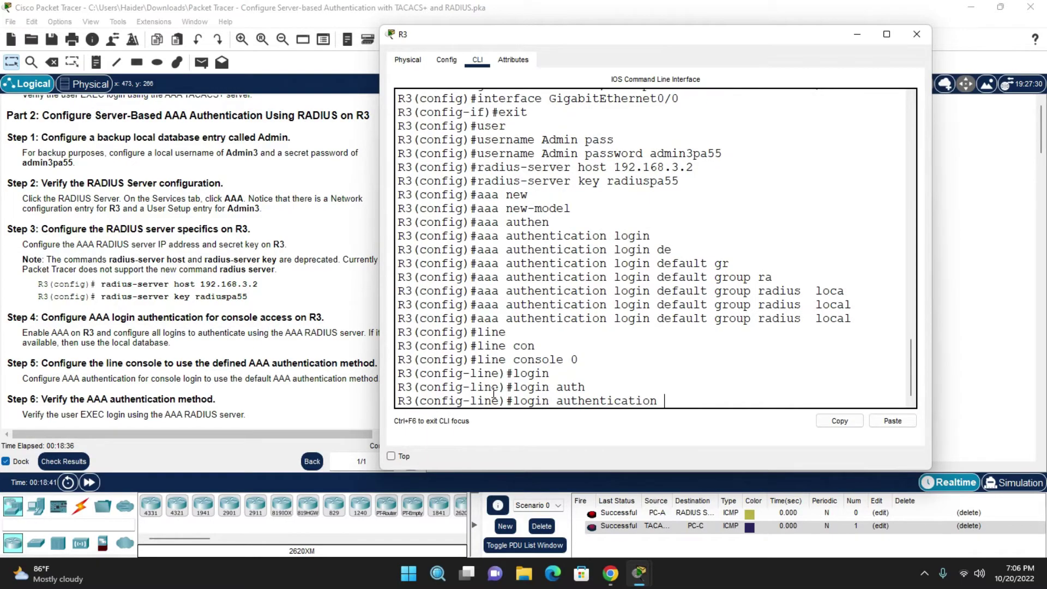
text(de)
key(Tab)
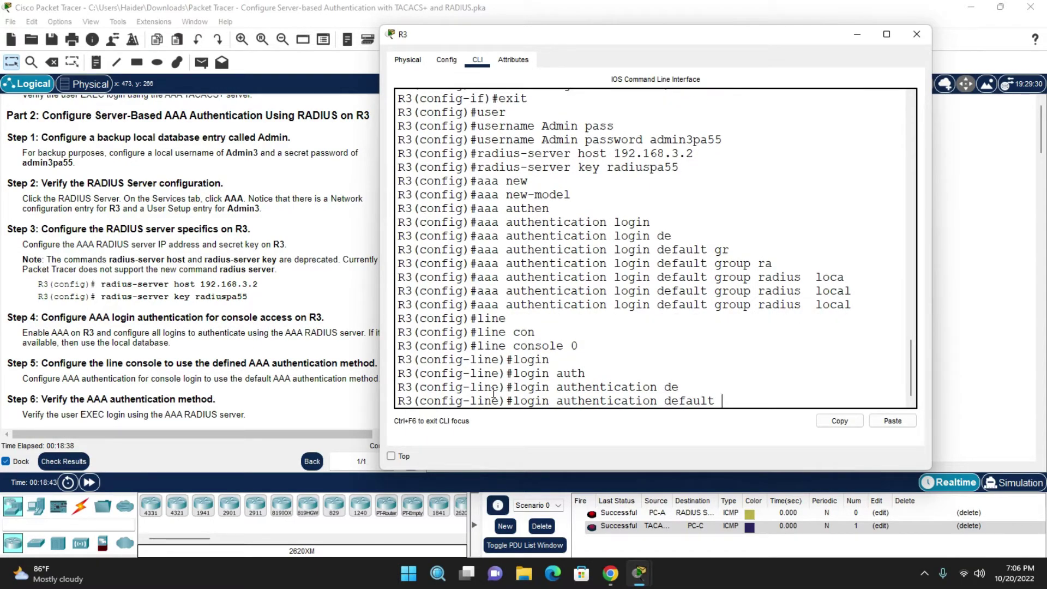
key(Return)
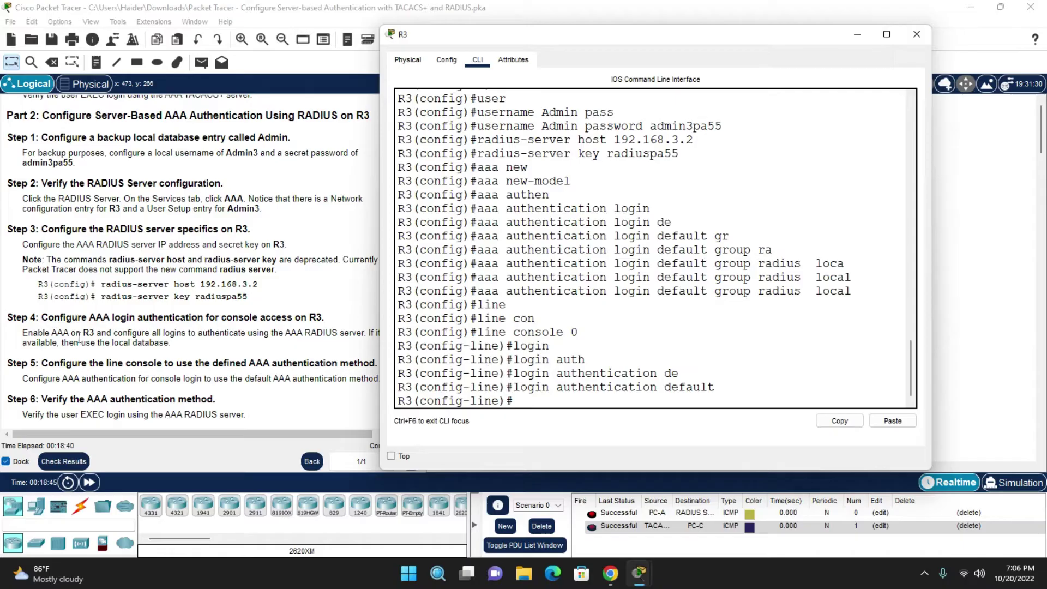
Step: Leave configuration mode on R3 and log out with exit
scroll(151, 369, down, 3)
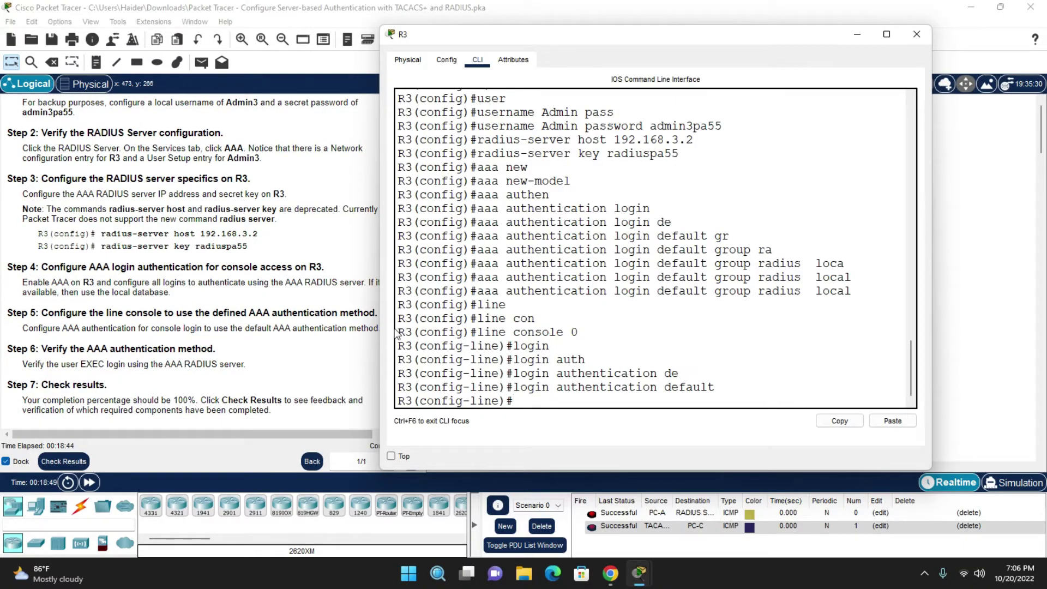
click(275, 462)
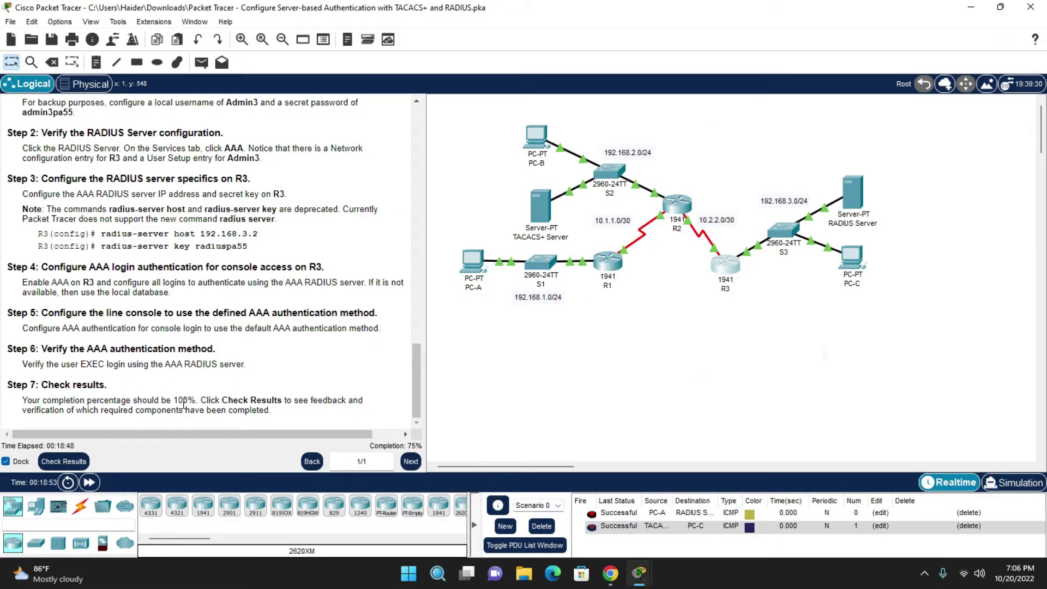
scroll(418, 326, up, 1)
scroll(418, 326, up, 15)
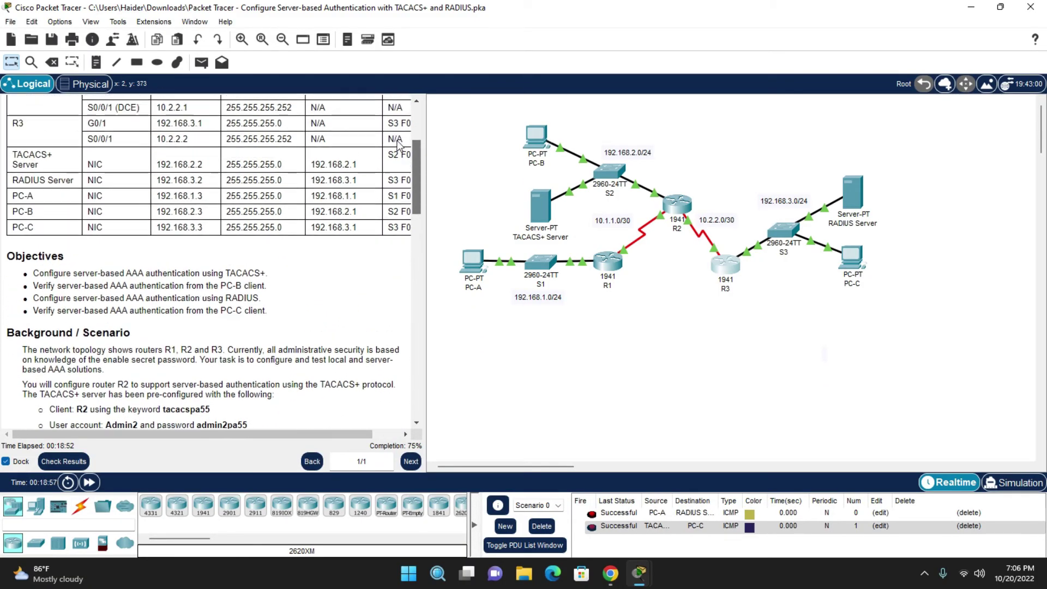
scroll(402, 172, down, 15)
click(723, 261)
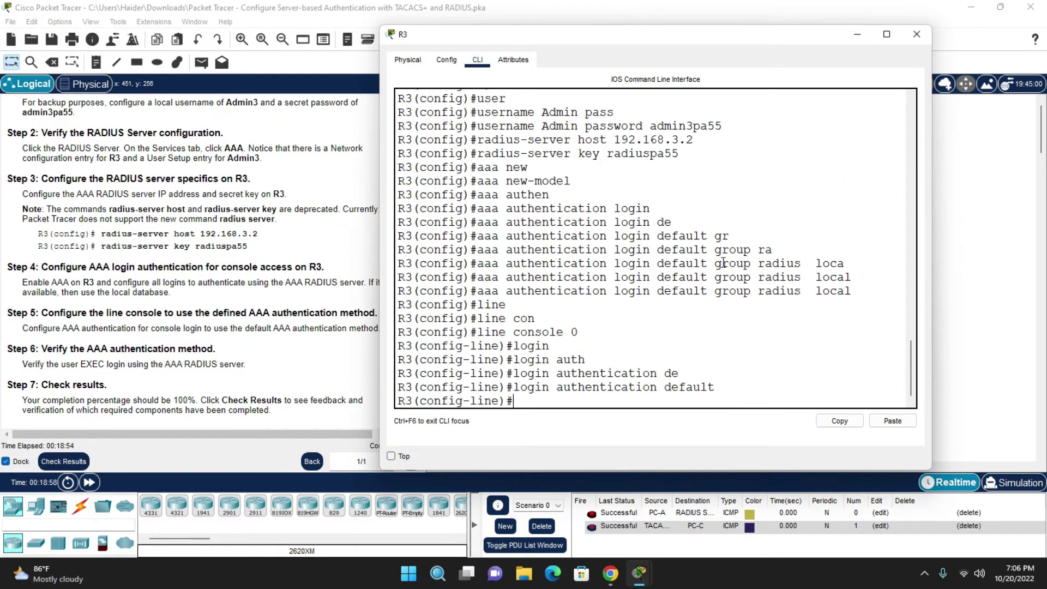
key(ctrl+z)
key(Return)
key(Return)
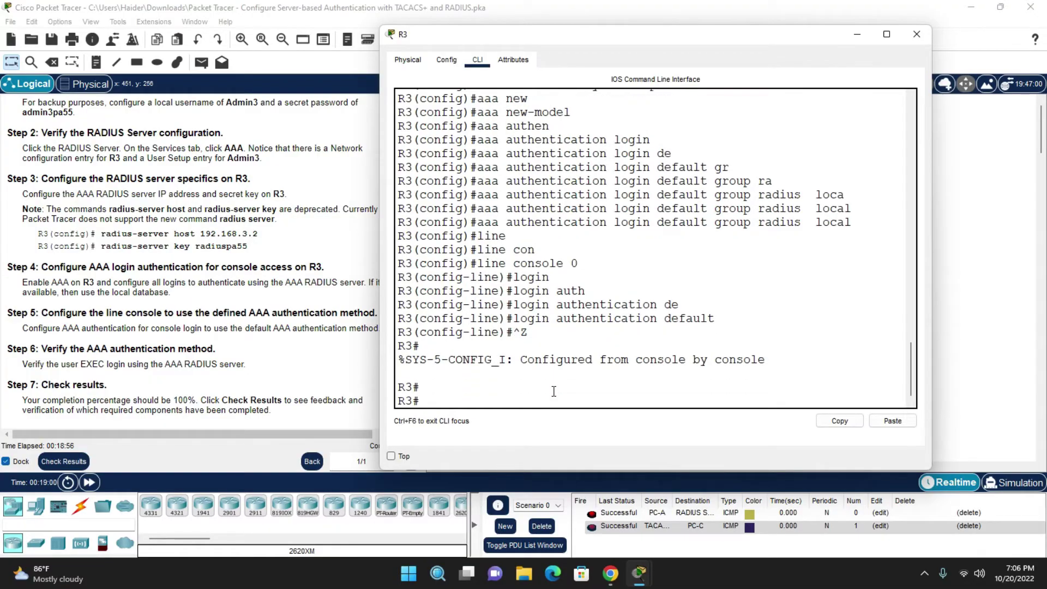
text(exity)
key(BackSpace)
key(Return)
key(Return)
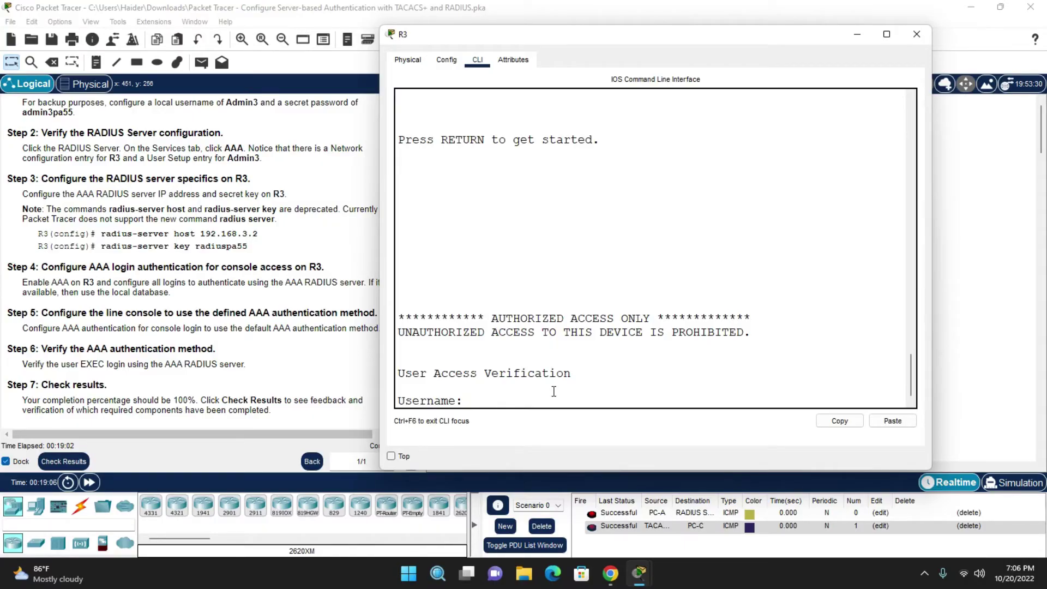
Step: Check the RADIUS server's R3 client and Admin3 user entries, selecting the Admin3 username
drag(682, 43, 435, 29)
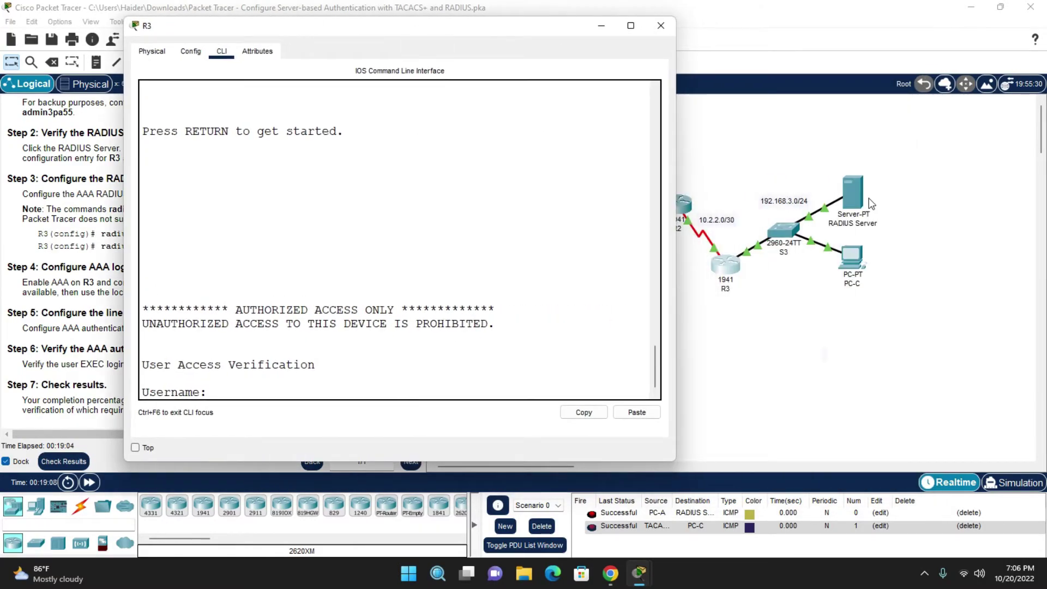
click(853, 195)
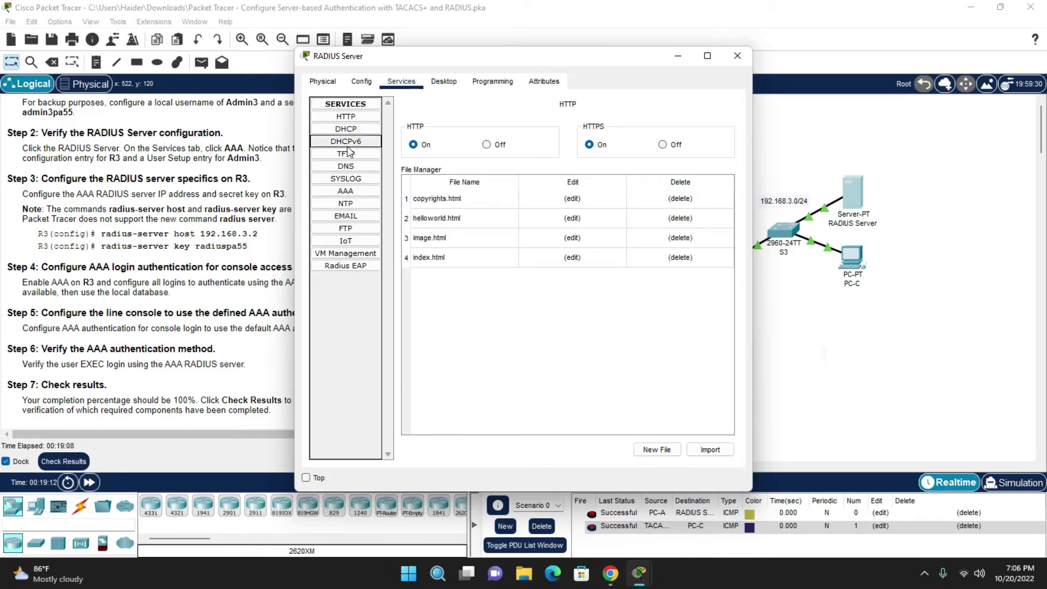
click(345, 190)
click(460, 221)
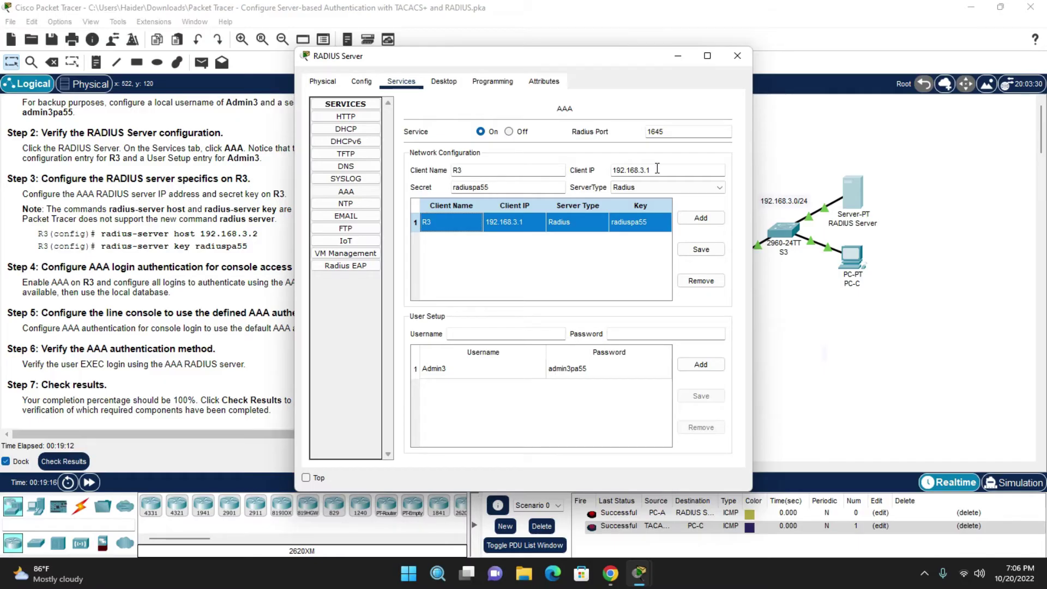
click(458, 370)
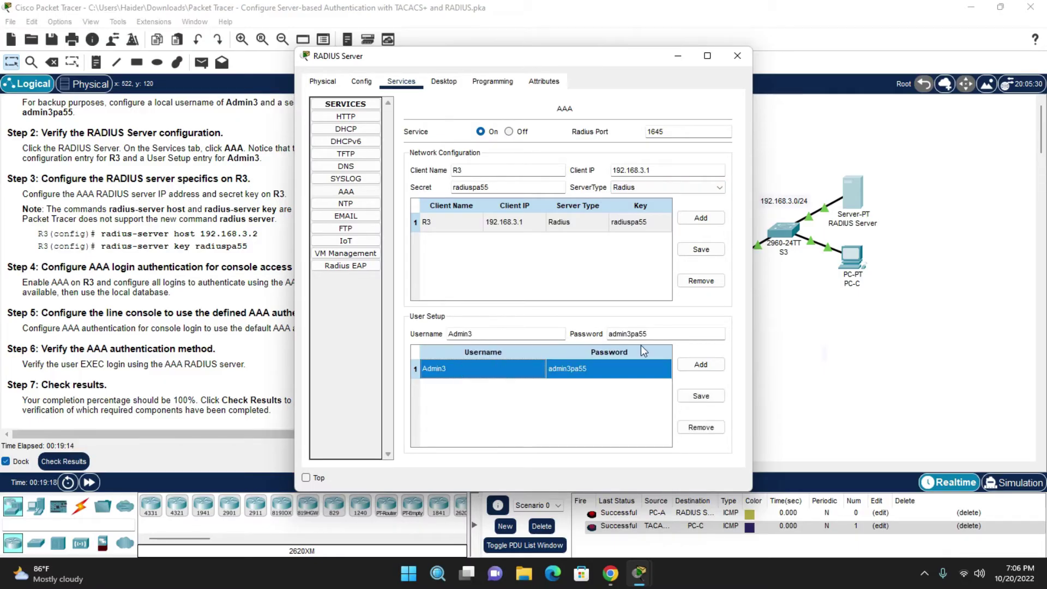
double_click(486, 332)
key(ctrl+c)
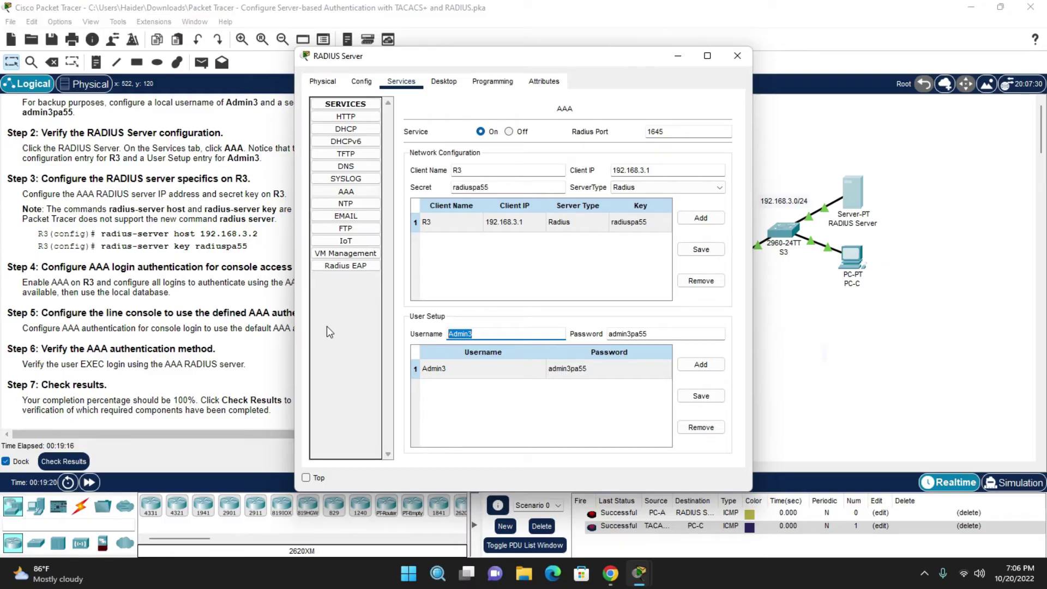
Step: Paste Admin3 as the username at R3's console login prompt
click(796, 316)
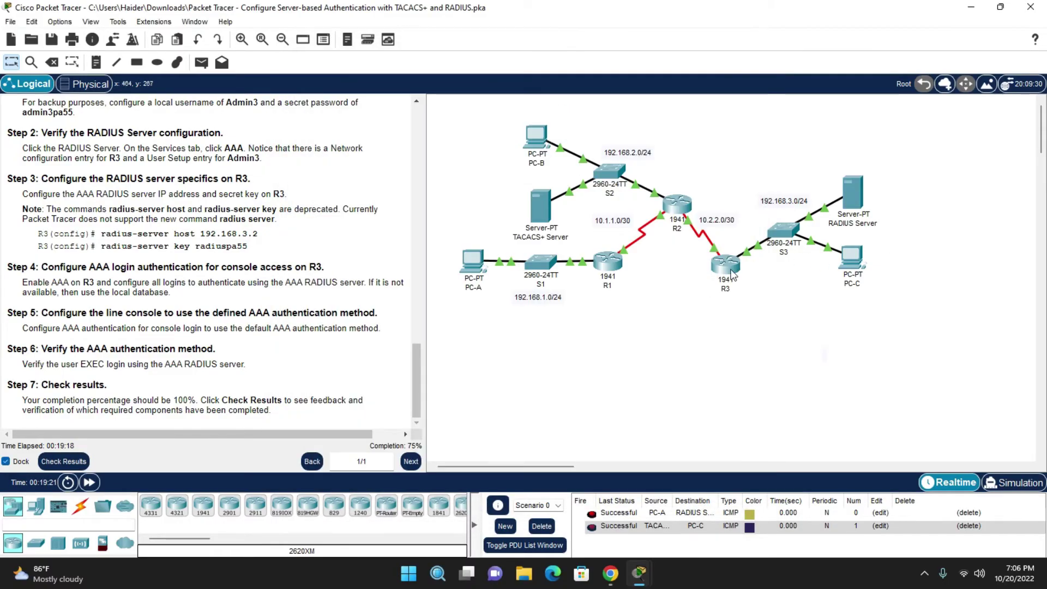
click(728, 267)
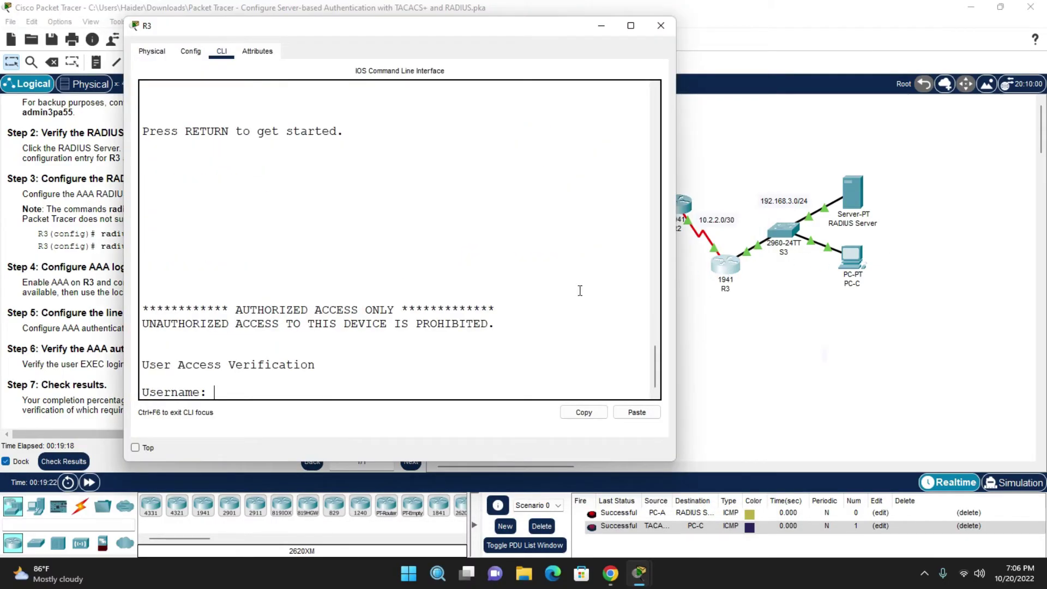
click(635, 412)
key(Return)
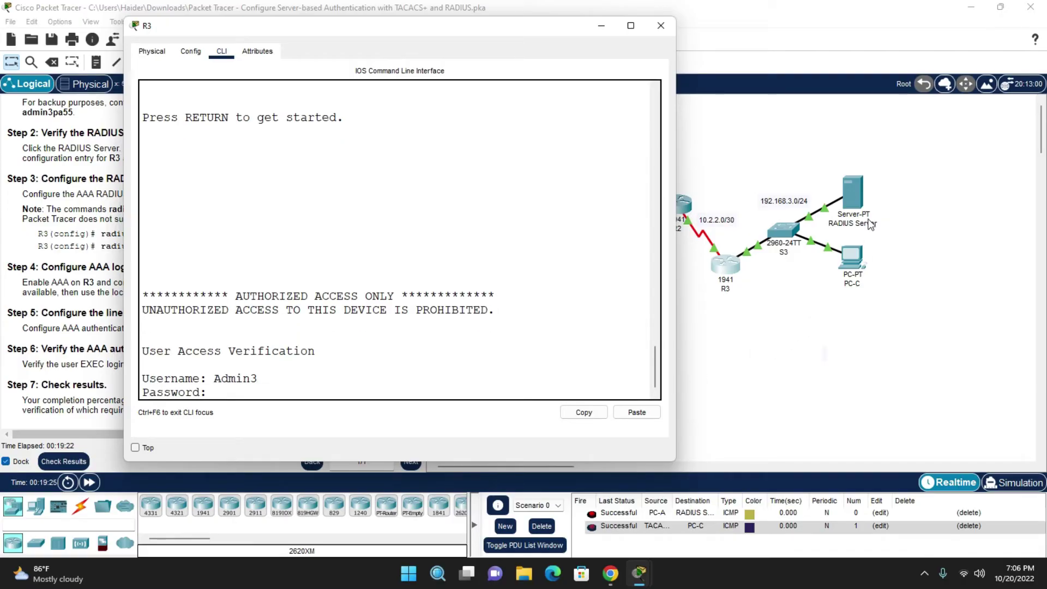
Step: Copy Admin3's password from the RADIUS server and return to R3's console
click(856, 199)
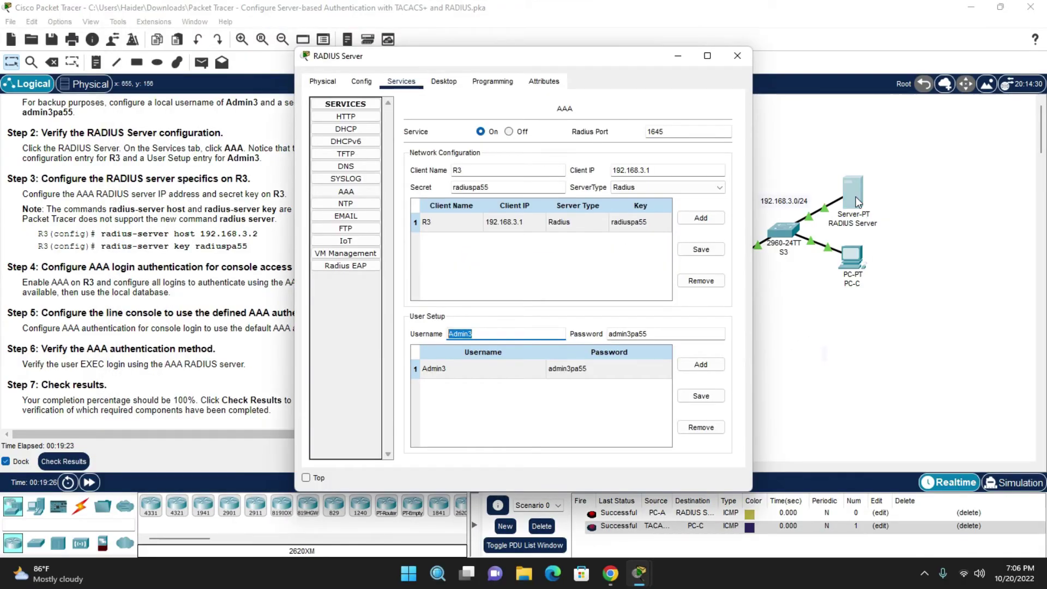
double_click(659, 334)
right_click(613, 335)
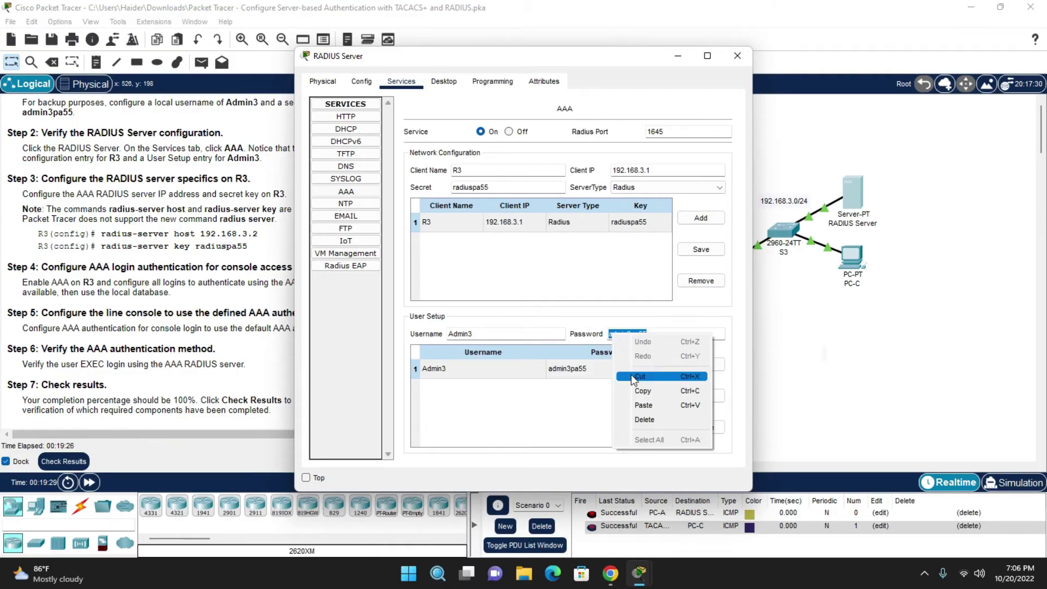
click(642, 391)
click(737, 56)
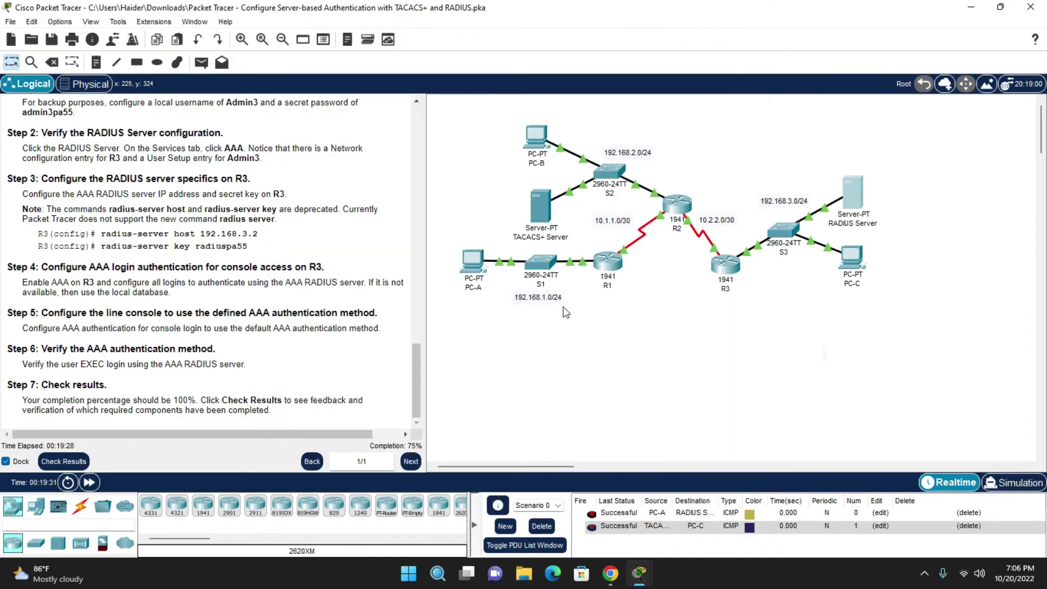
click(725, 264)
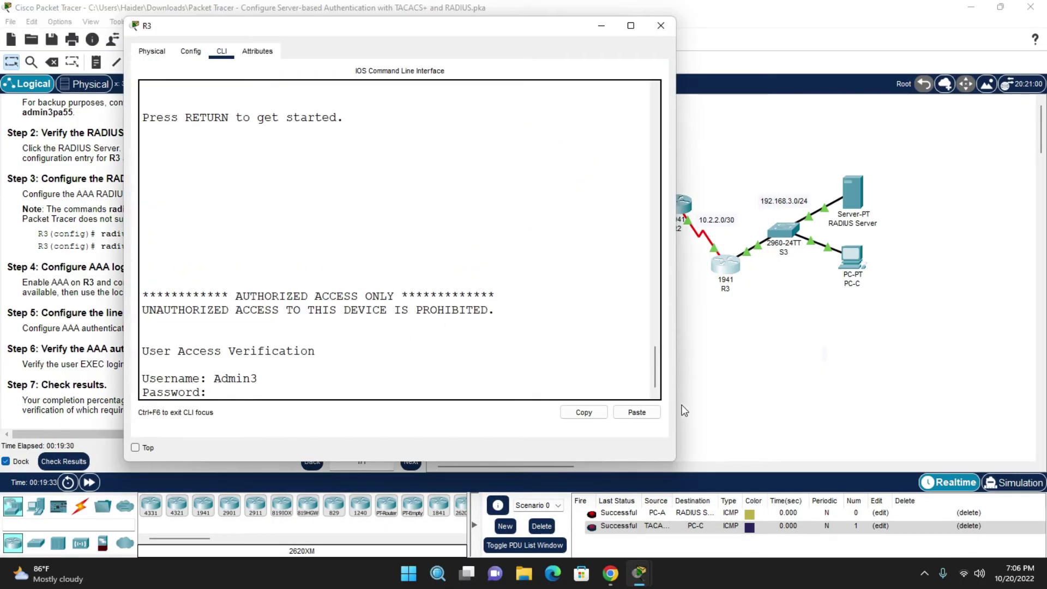
Step: Log in to R3 as Admin3 with the pasted password and enter the enable secret to reach R3#
click(652, 413)
key(Return)
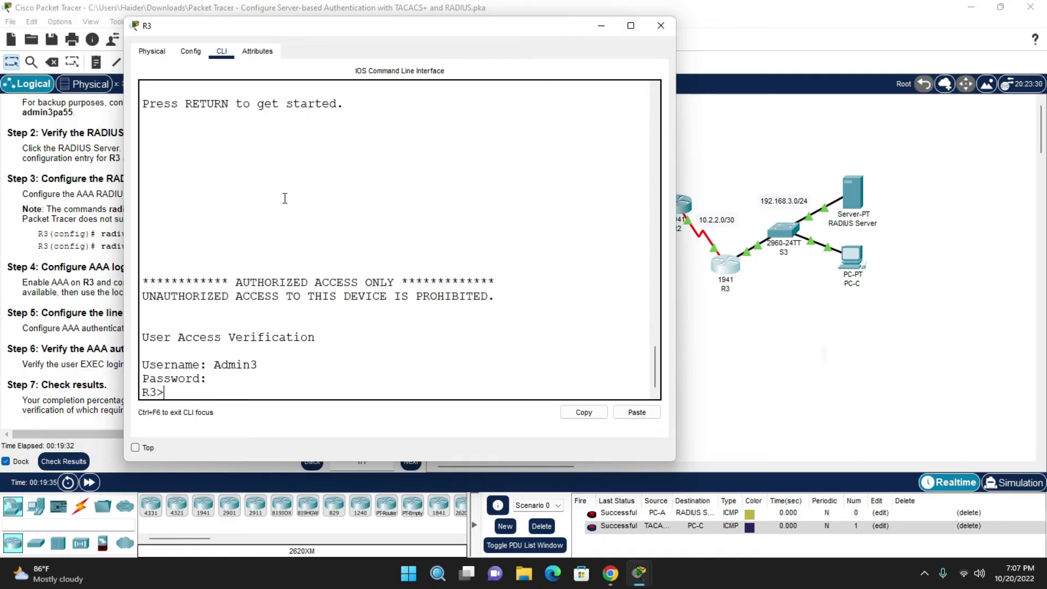
text(en)
key(Return)
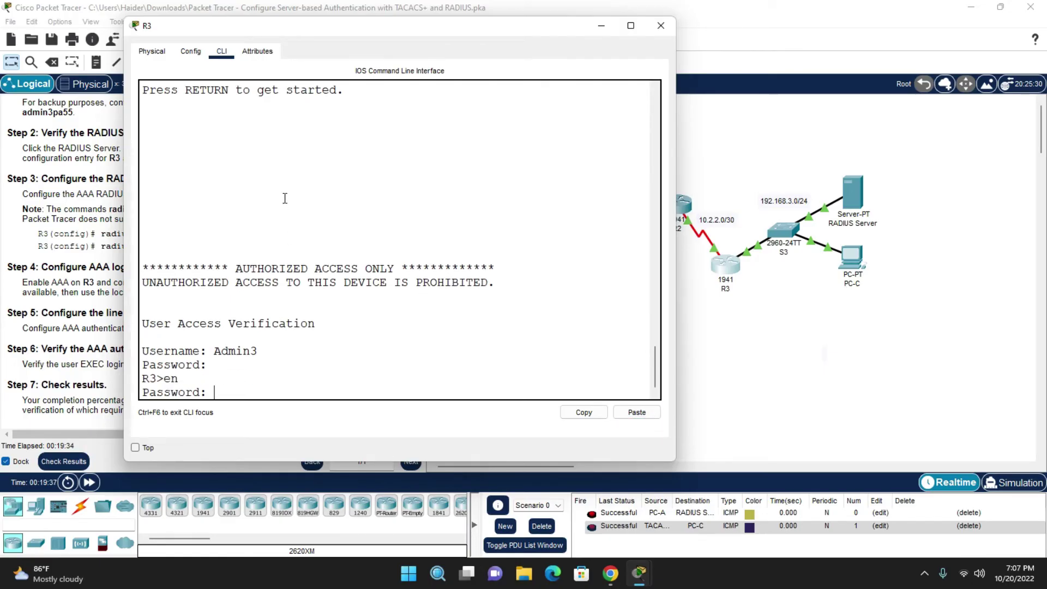
drag(268, 35, 520, 35)
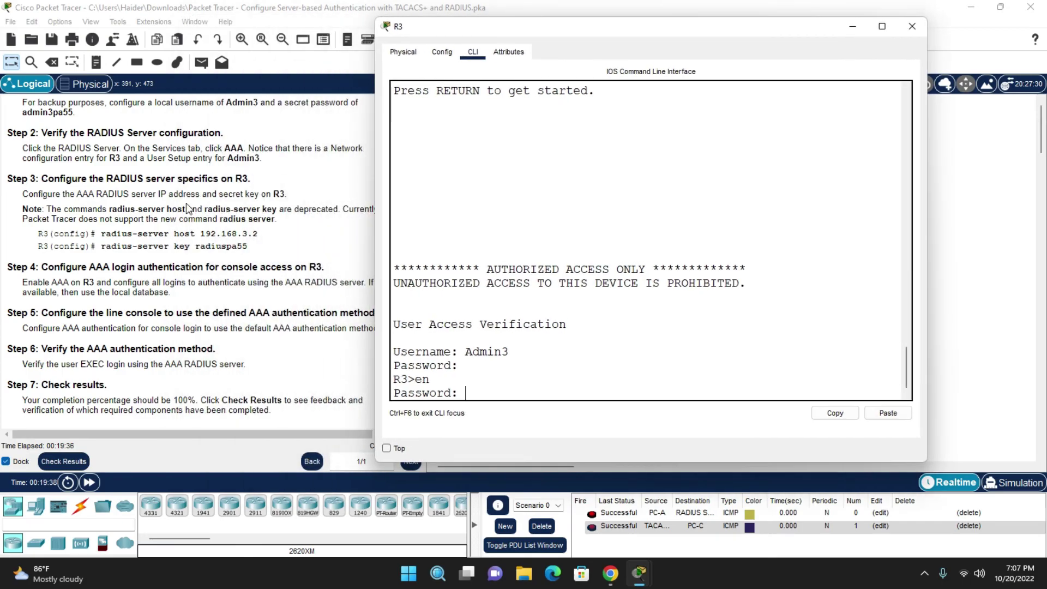
scroll(171, 242, up, 3)
scroll(170, 243, up, 10)
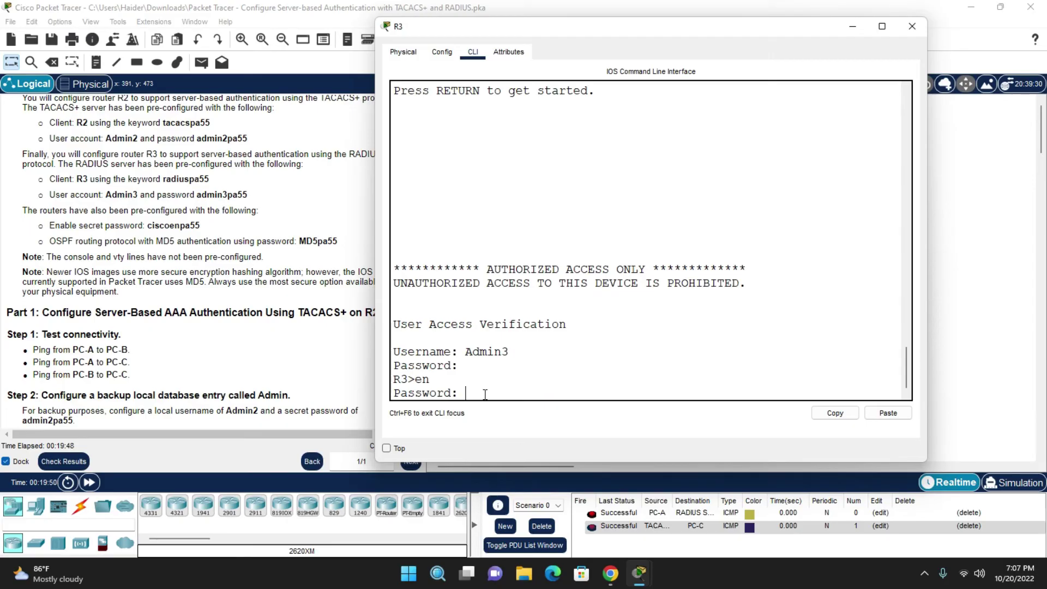
key(Return)
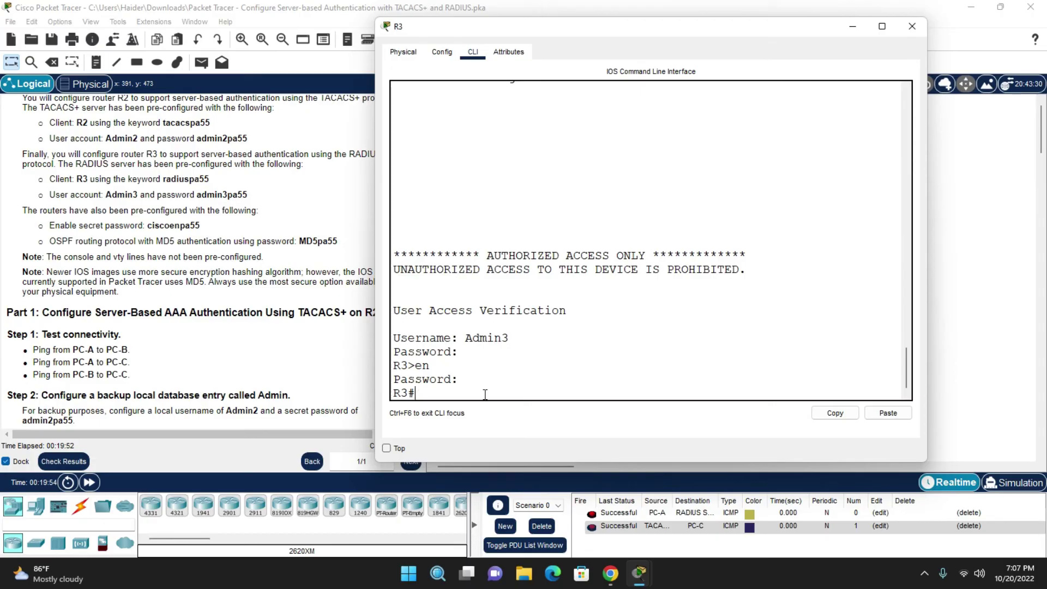
drag(545, 35, 621, 28)
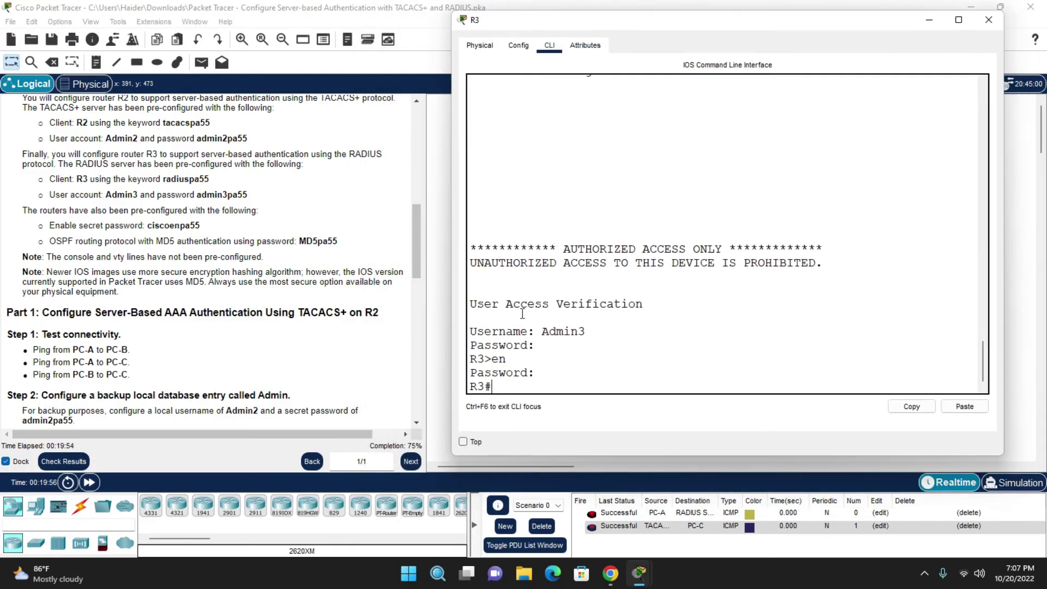
Step: Run show run on R3 and page through, confirming aaa new-model and RADIUS-then-local login
text(sh ow run)
key(Return)
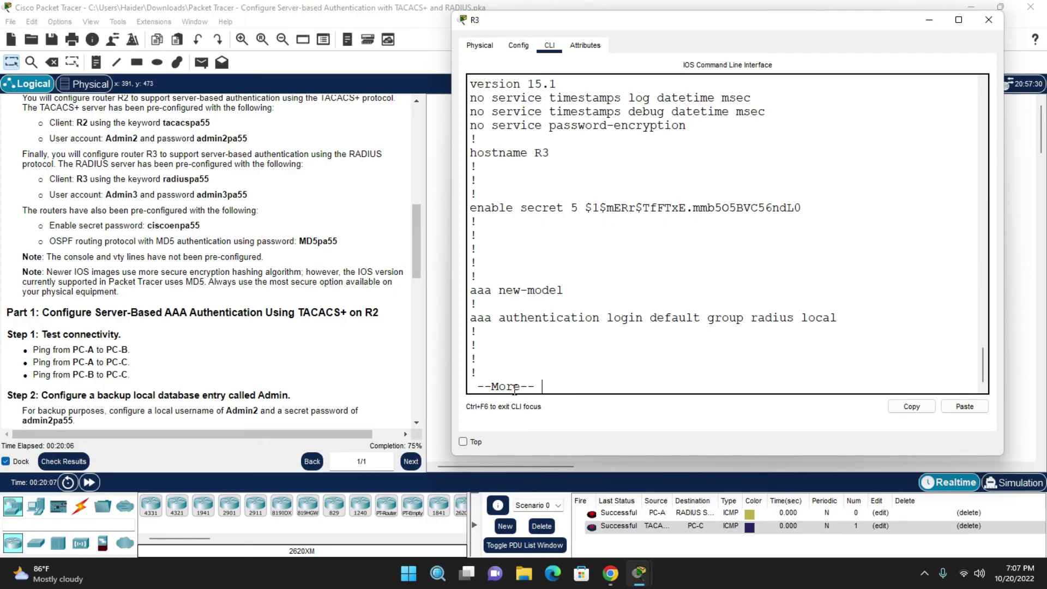
key(Return)
key(Return)
key(Return)
key(Return)
key(Return)
key(Return)
key(Return)
key(Return)
key(Return)
key(Return)
key(Return)
key(Return)
key(Return)
key(Return)
key(Return)
key(Return)
key(Return)
key(Return)
key(Return)
key(Return)
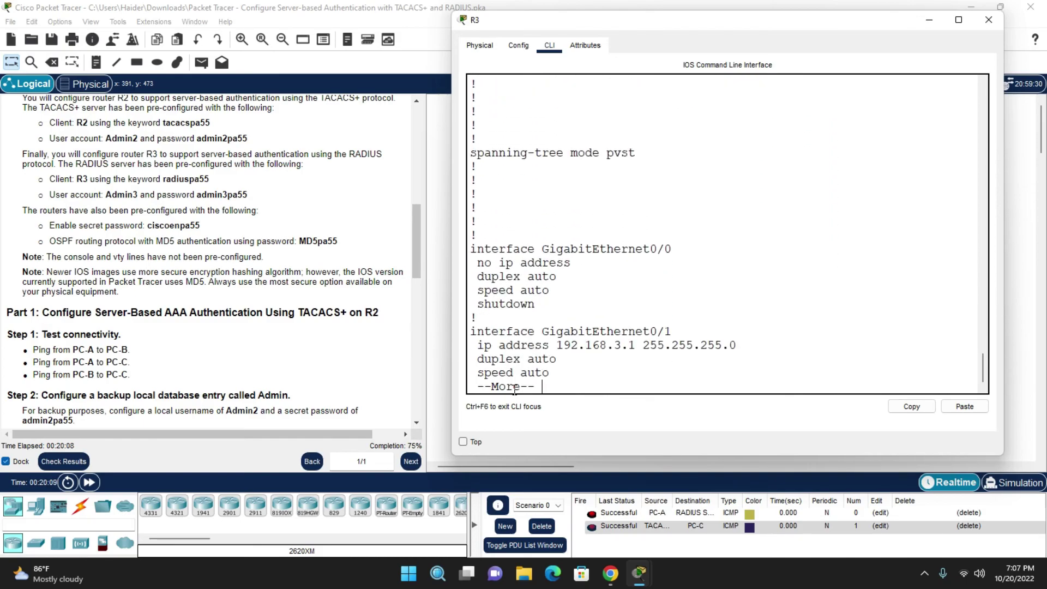
key(Return)
key(Return)
key(Return)
key(Return)
key(Return)
key(Return)
key(Return)
key(Return)
key(Return)
key(Return)
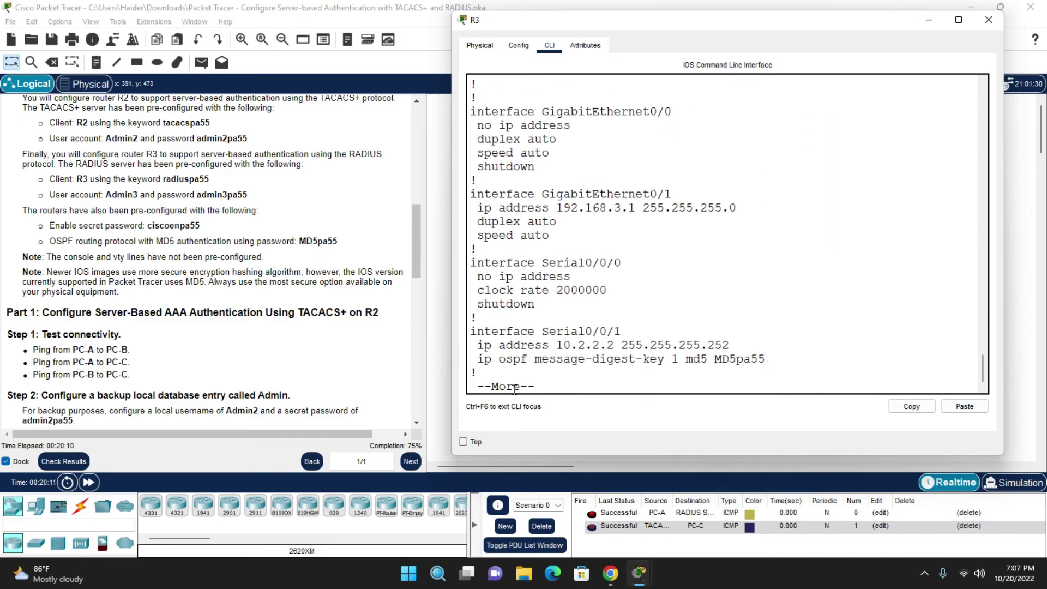
key(Return)
key(Return)
key(Return)
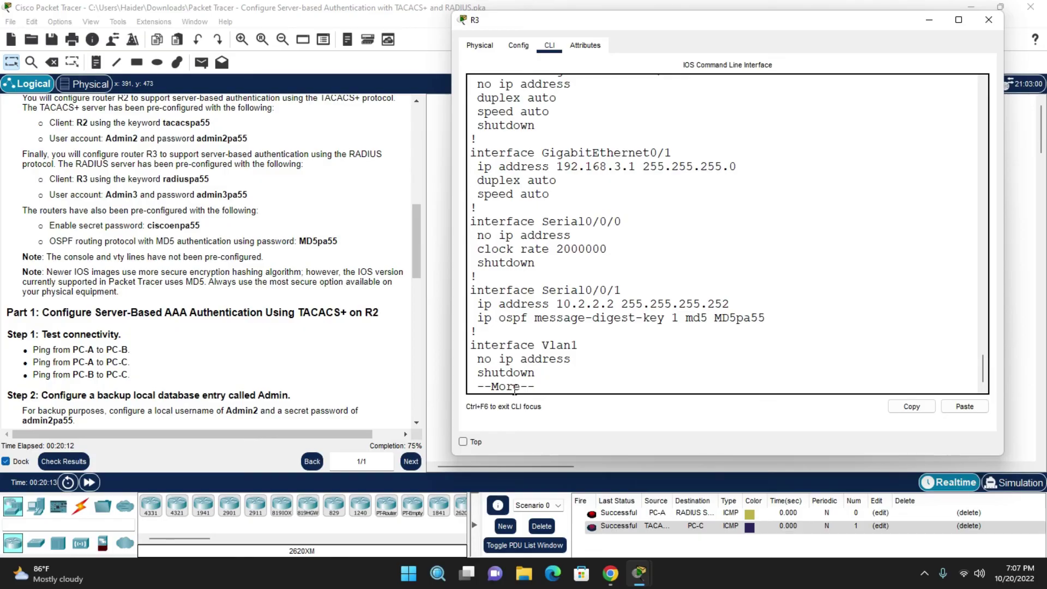